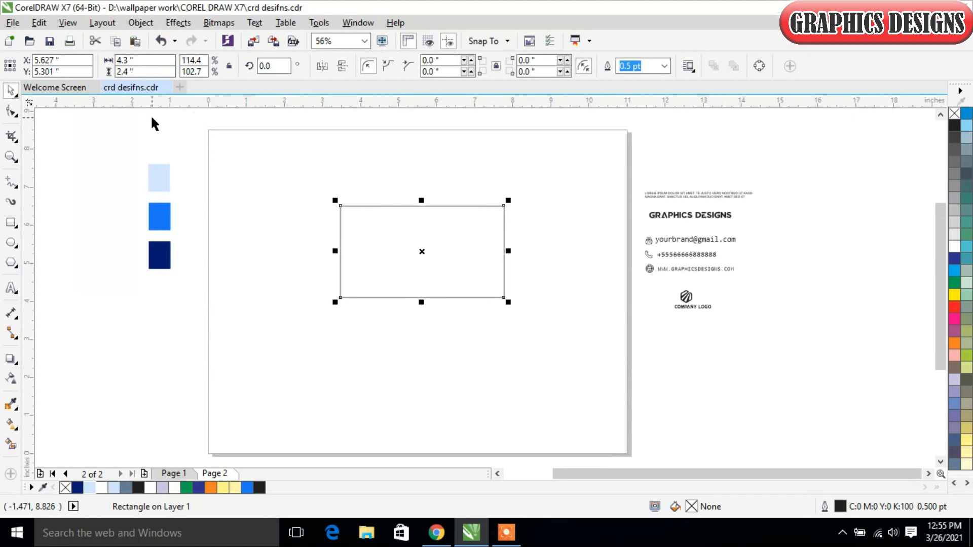
- Move the rectangle up and slightly left on the page to about X 5.458 in, Y 5.619 in
mouse_move(469, 263)
left_mouse_down()
mouse_move(451, 254)
mouse_move(459, 263)
left_mouse_up()
left_click(476, 318)
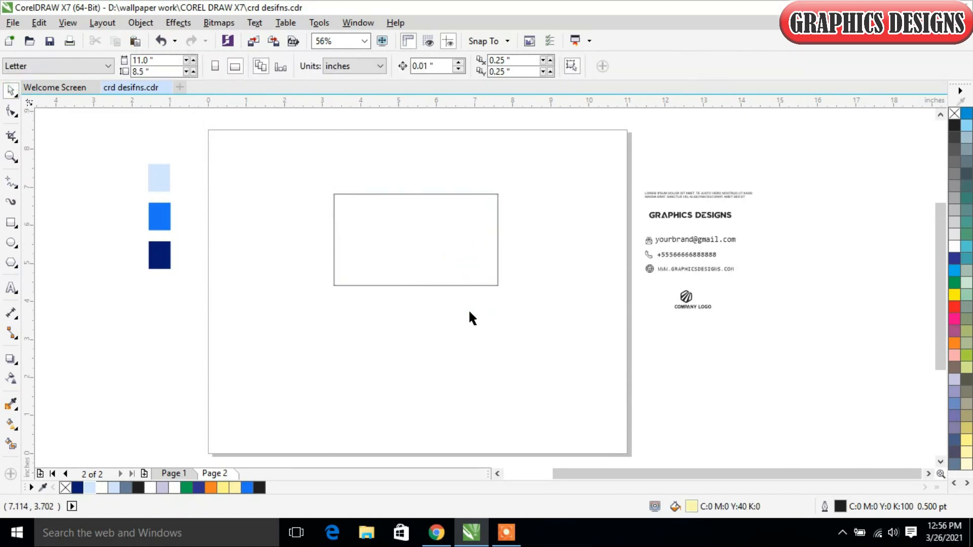
left_click_drag(270, 163, 606, 347)
left_click(493, 269)
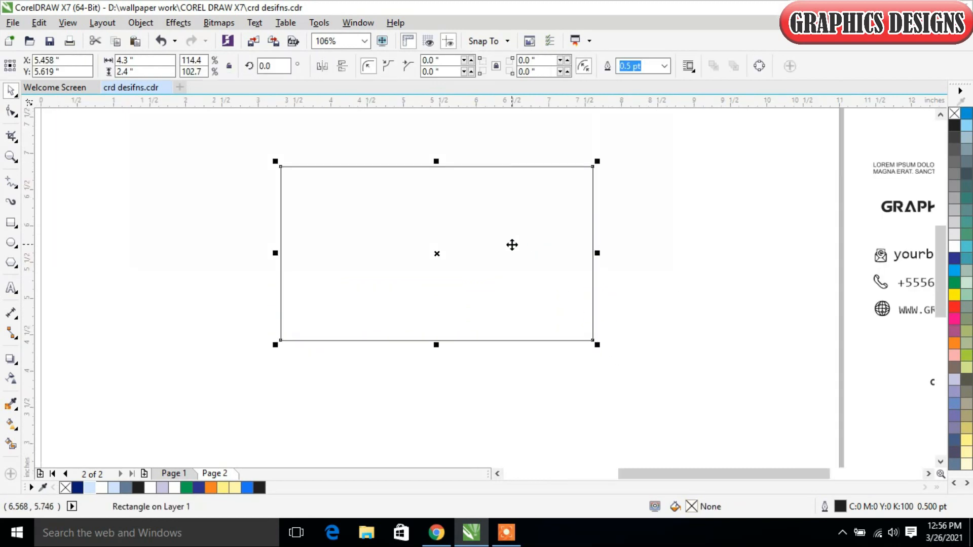
- Paste a copy of the rectangle in place and convert the copy to curves
right_click(516, 243)
left_click(569, 289)
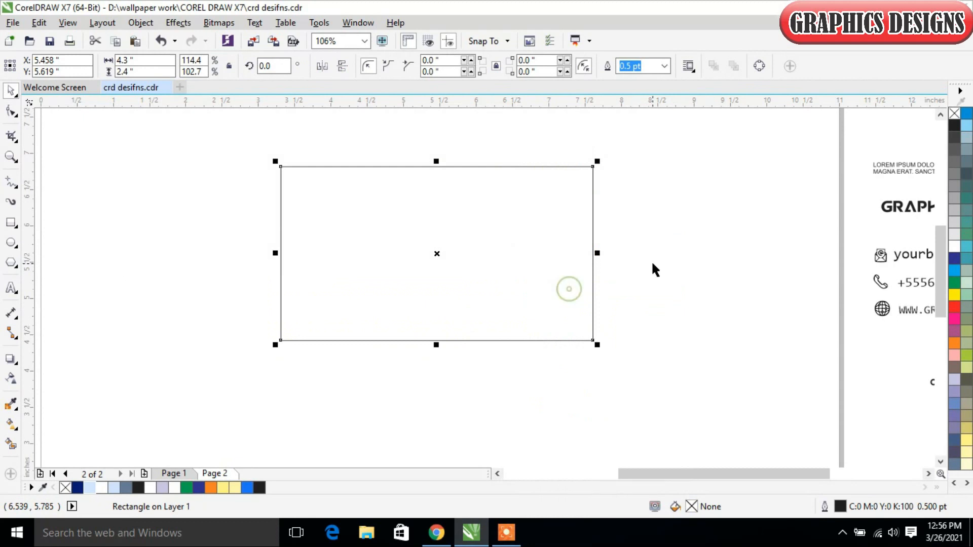
right_click(714, 254)
left_click(771, 345)
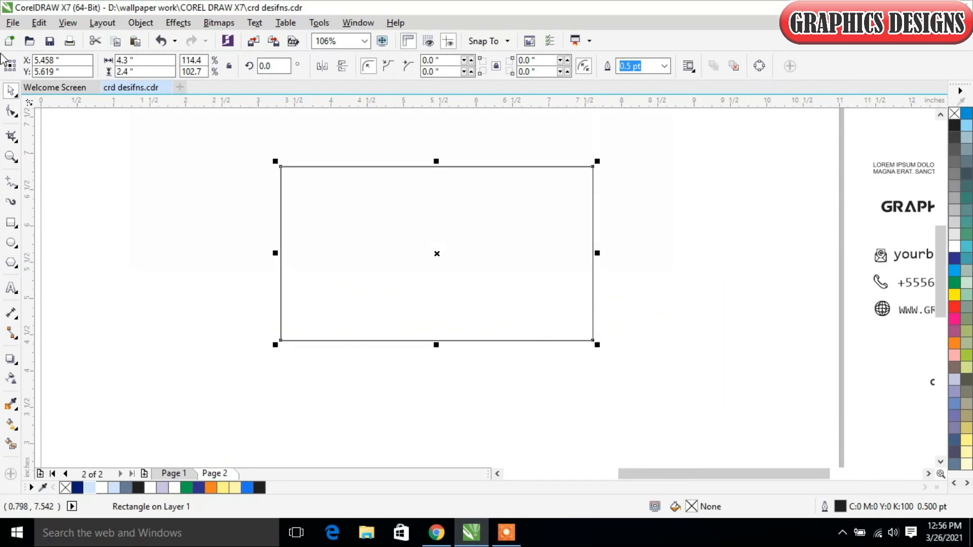
left_click(10, 114)
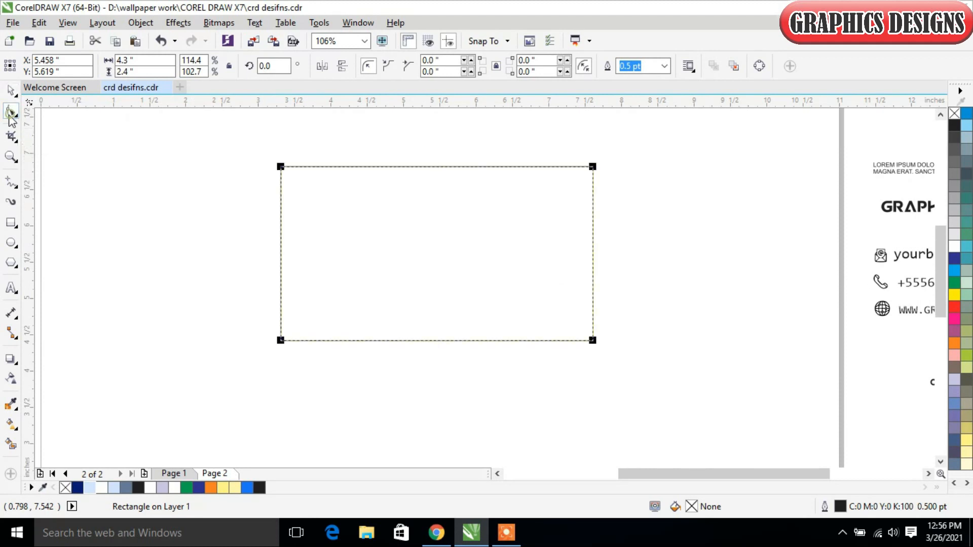
right_click(394, 193)
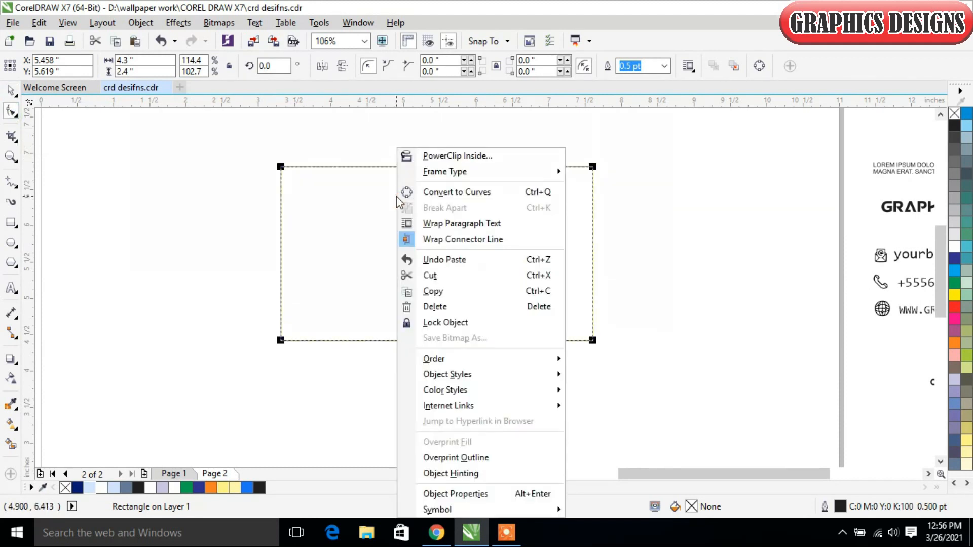
left_click(455, 193)
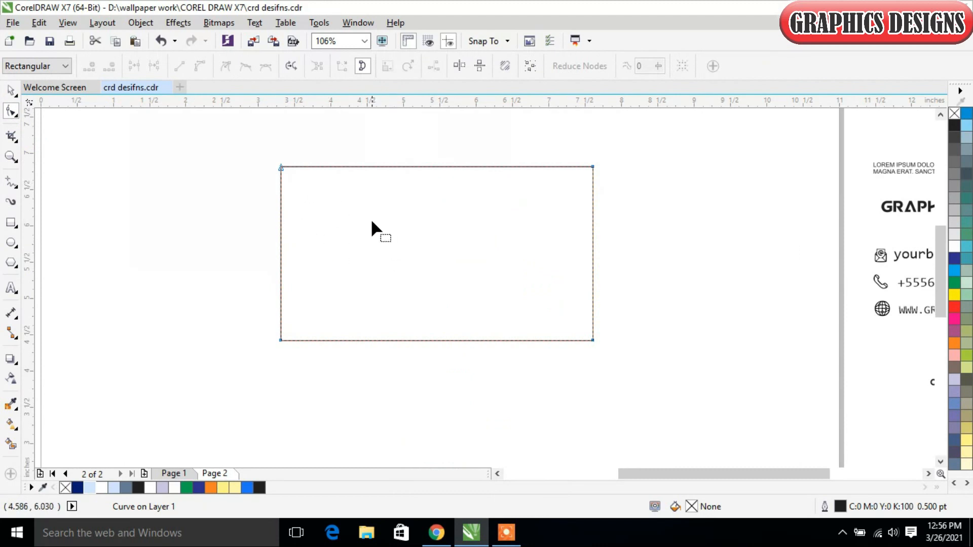
- Add nodes on the copy's top and bottom edges about 0.7 inch from the left, plus one midway down its left edge
left_click(333, 167)
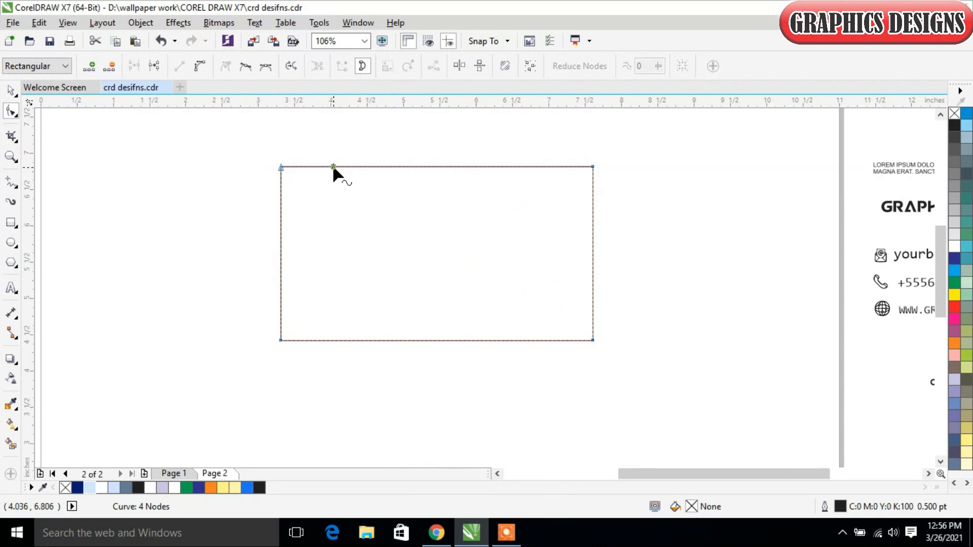
left_click(89, 66)
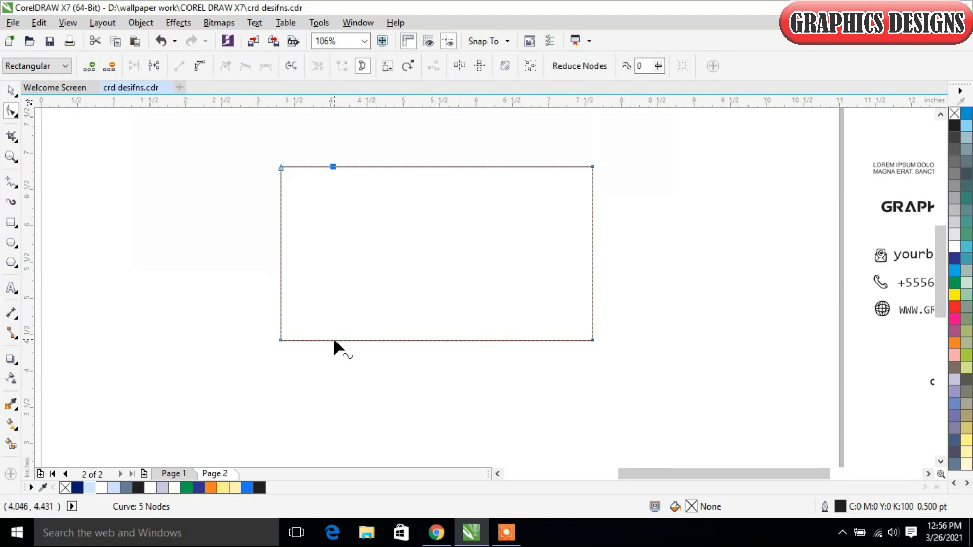
left_click(334, 340)
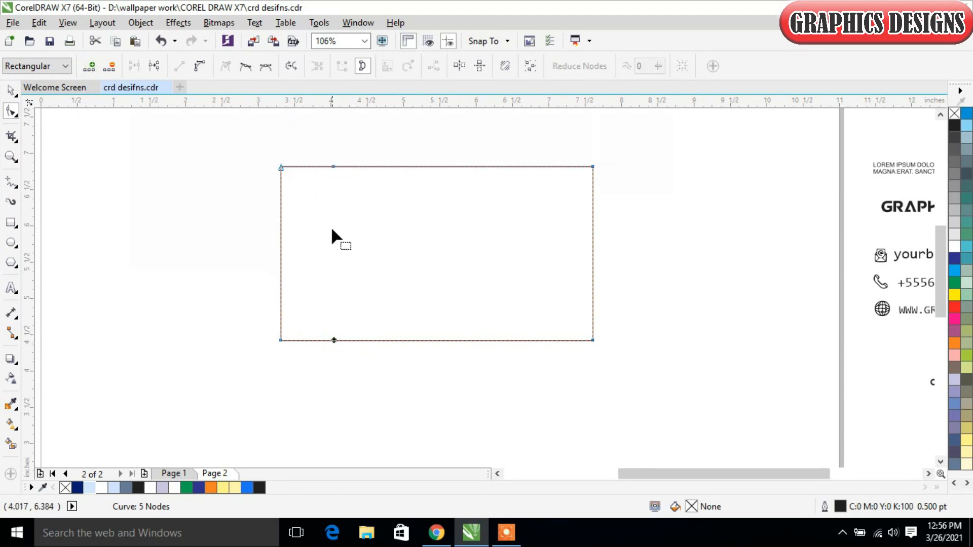
left_click(87, 67)
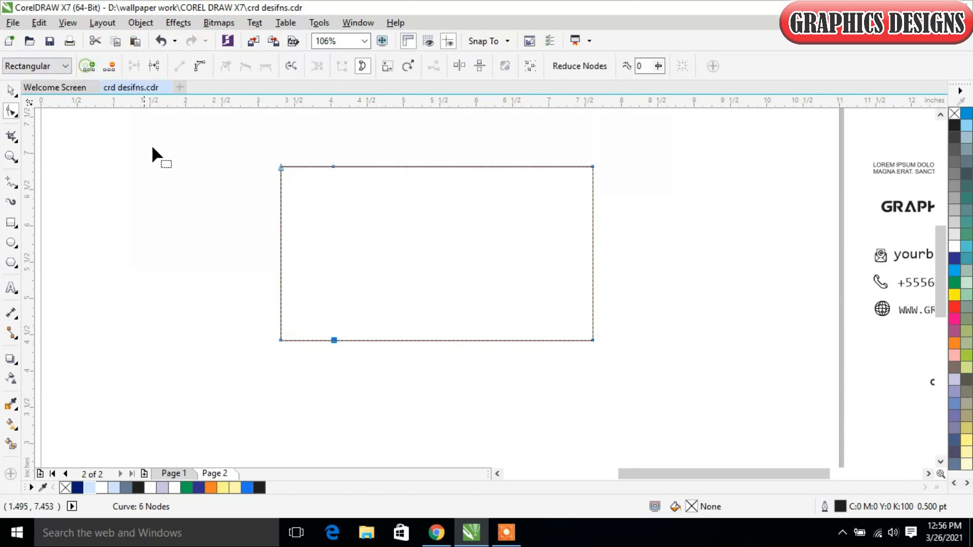
left_click(280, 254)
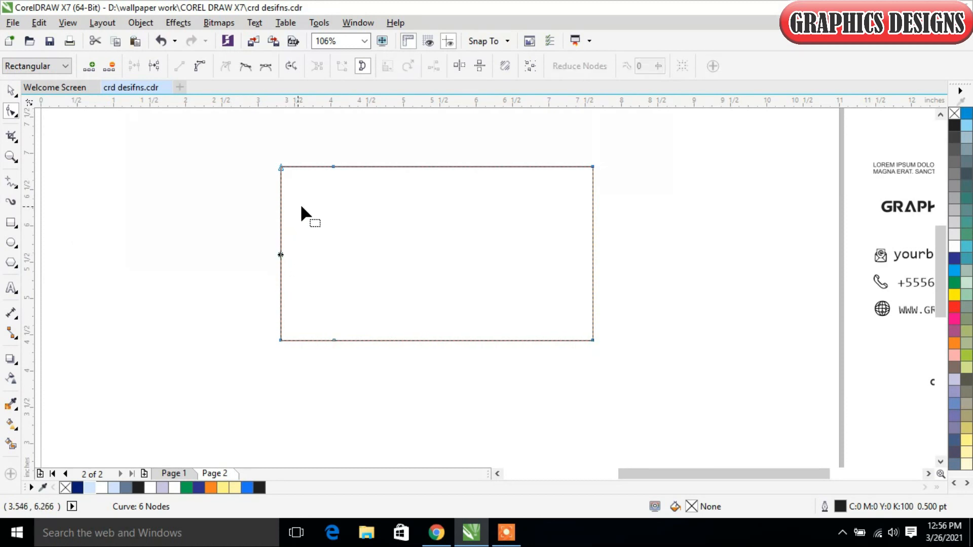
left_click(89, 66)
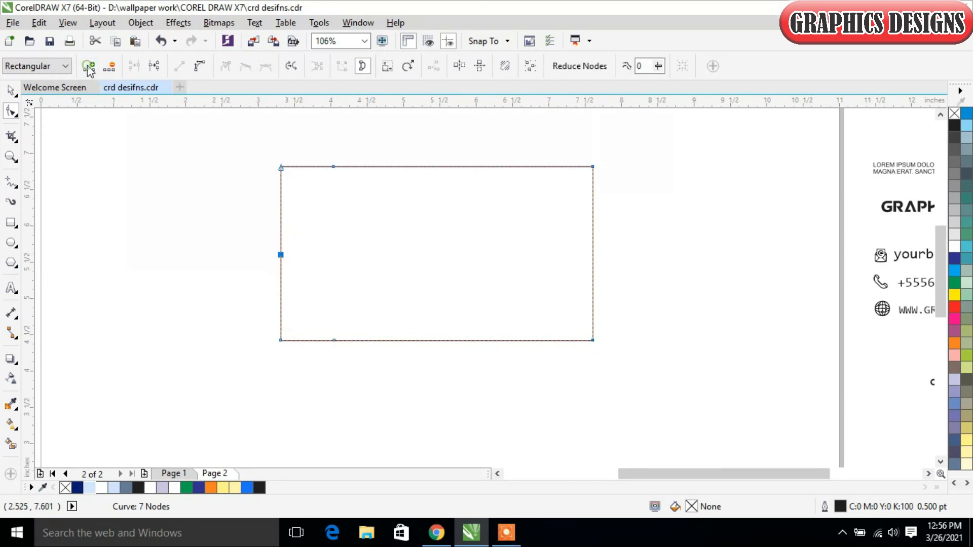
- Delete the copy's two left corner nodes and shift the remaining three left-hand nodes right by about 0.88 inch
left_click(281, 166)
left_click(108, 67)
left_click(281, 341)
left_click(110, 67)
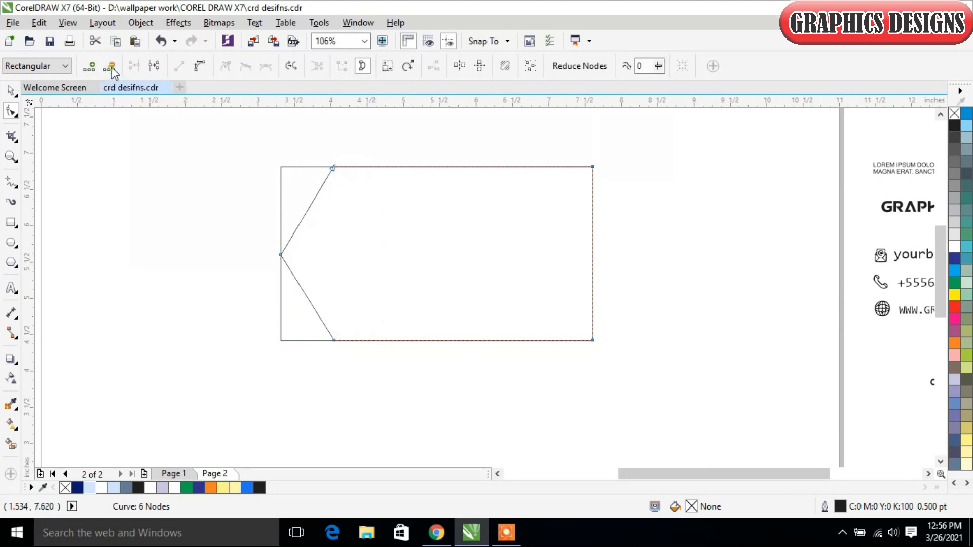
left_click_drag(251, 155, 344, 362)
left_click_drag(284, 255, 344, 256)
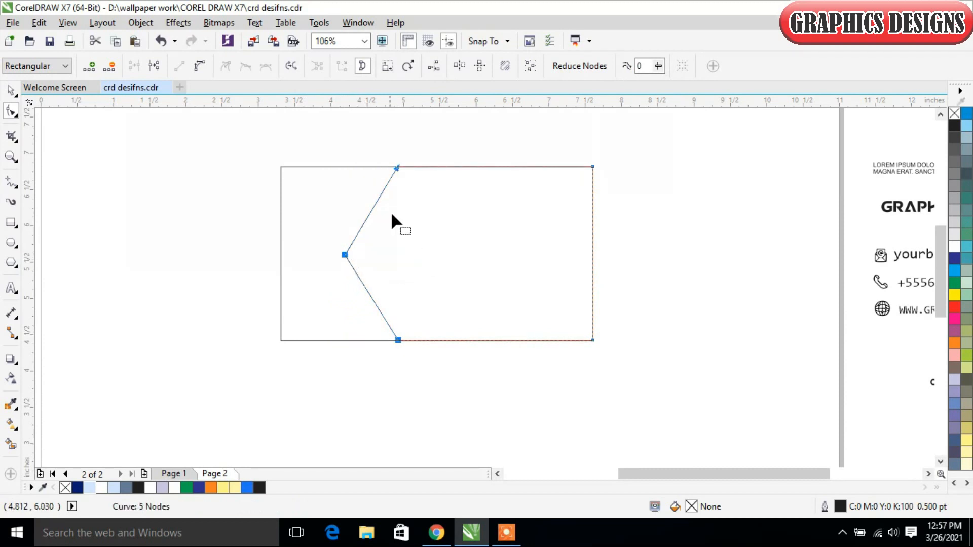
- Paste a duplicate of the arrow-shaped curve in place
left_click(11, 91)
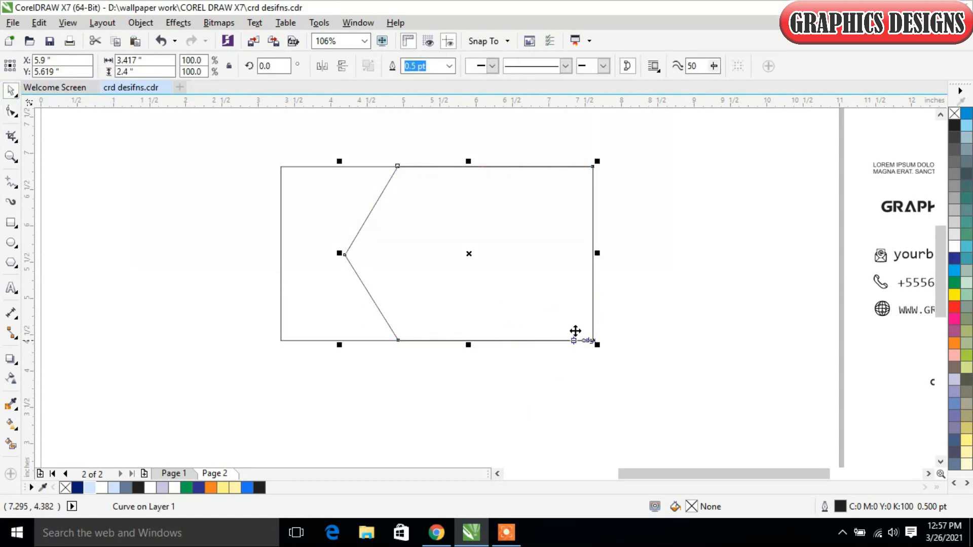
right_click(549, 243)
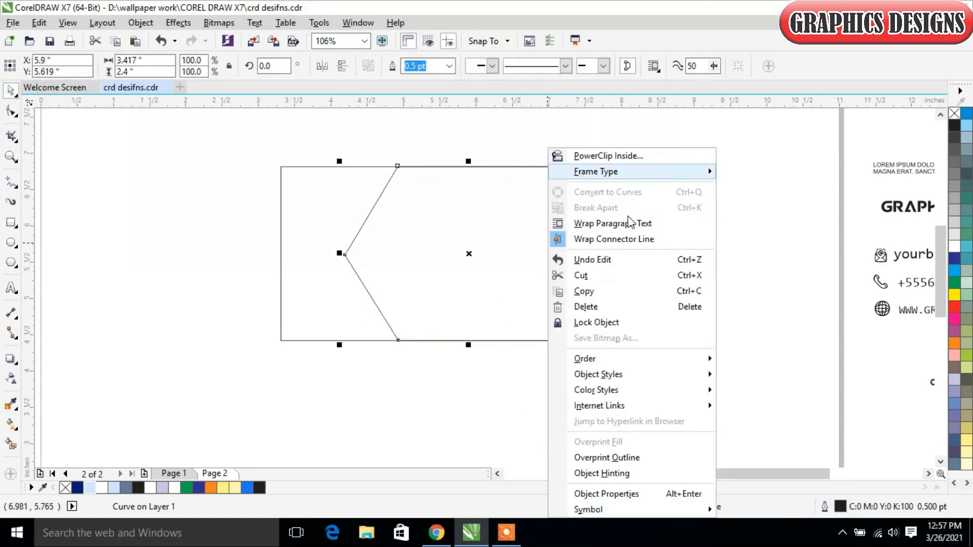
left_click(614, 289)
right_click(672, 193)
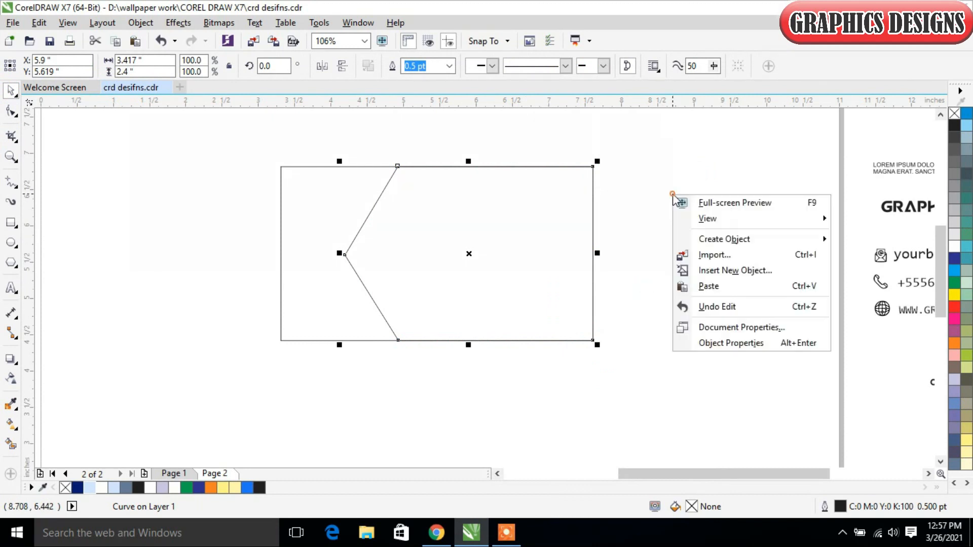
left_click(710, 284)
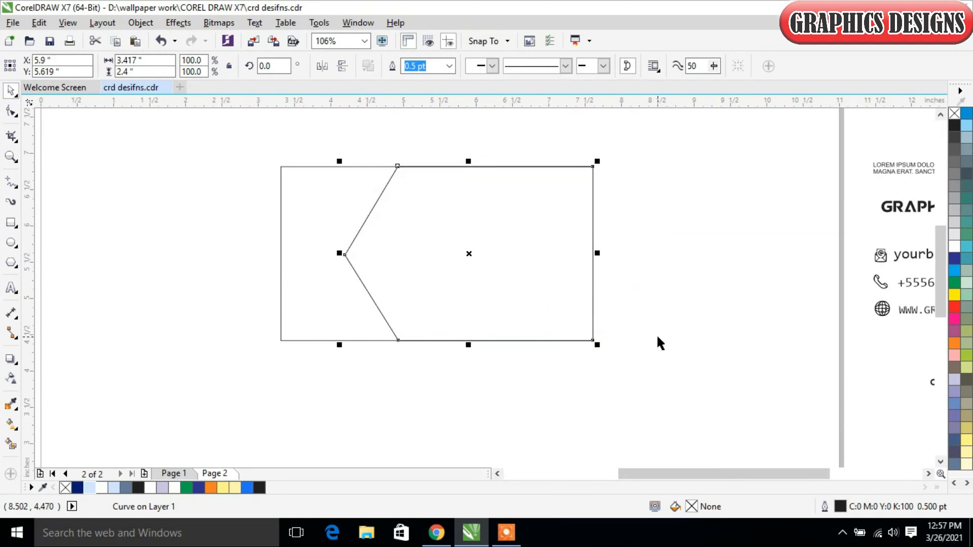
- Nudge the duplicated arrow shape right by 0.28 inch to X 6.18 in
key("Right")
key("Right")
key("Right")
key("Right")
key("Right")
key("Right")
key("Right")
key("Right")
key("Right")
key("Right")
key("Right")
key("Right")
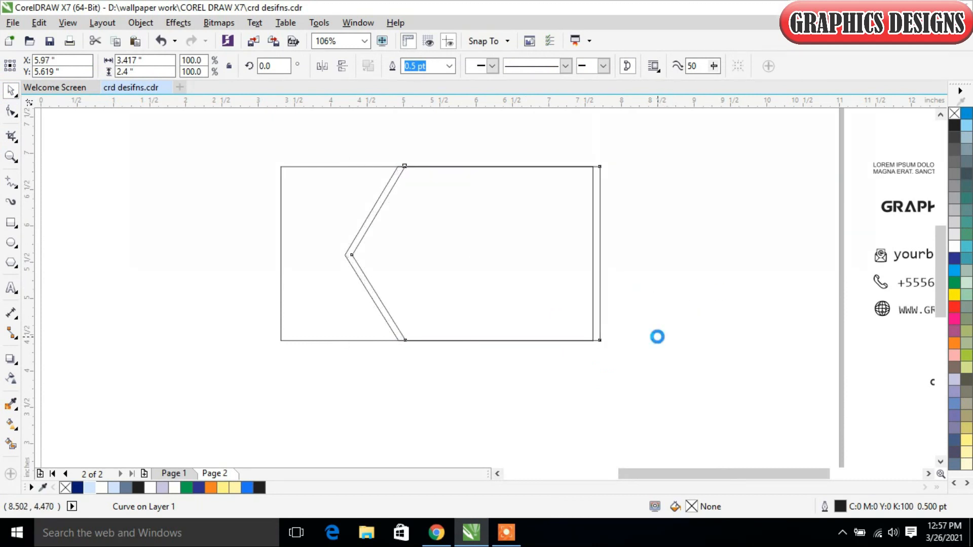
key("Right")
key("Right")
key("Right")
key("Right")
key("Right")
key("Right")
key("Right")
key("Right")
key("Right")
key("Right")
key("Right")
key("Right")
key("Right")
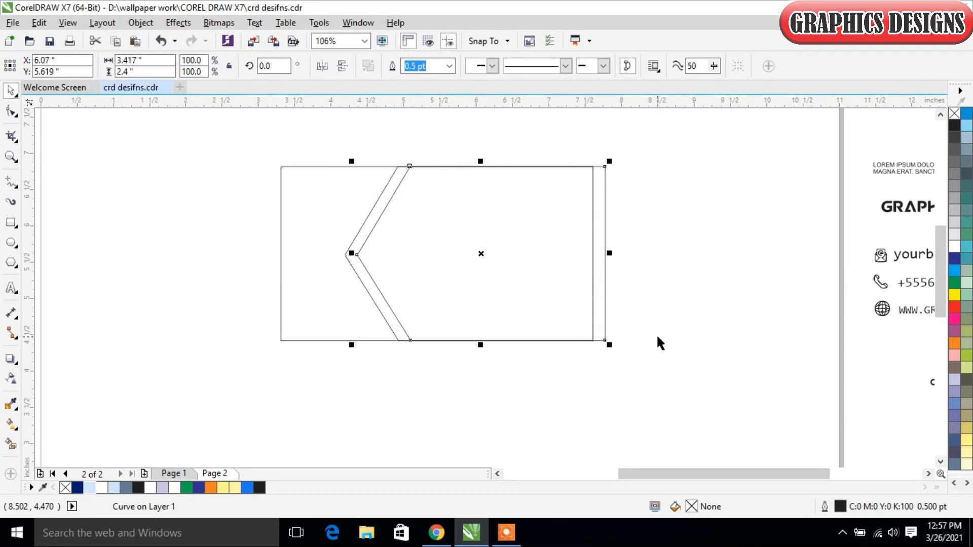
key("Right")
key("Right")
key("Right")
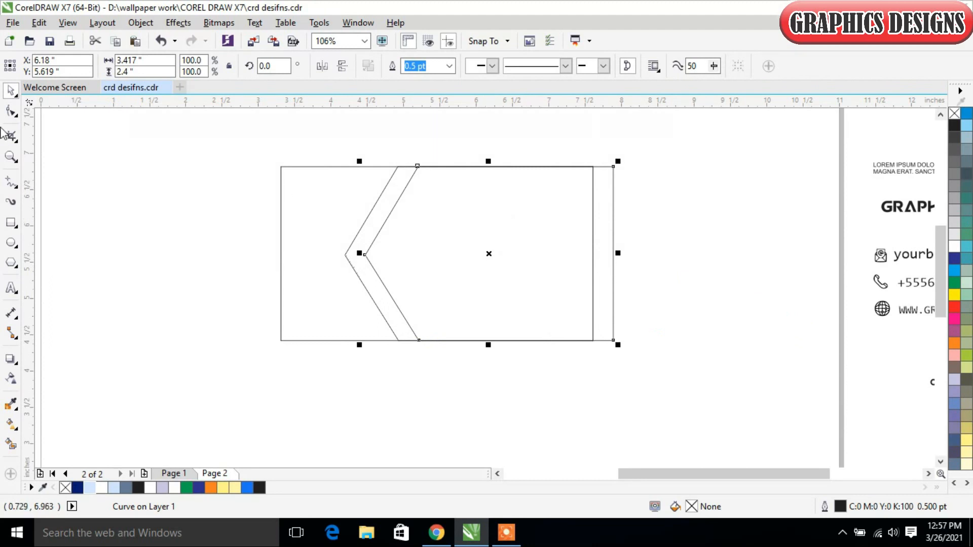
- Pull the nudged shape's two right-hand corner nodes back onto the card's right edge
left_click(11, 109)
left_click_drag(600, 141, 594, 342)
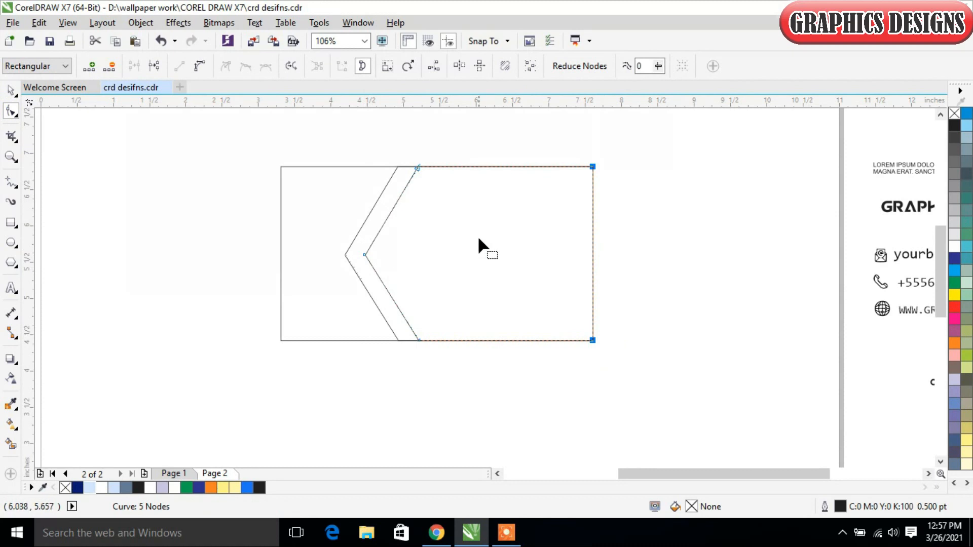
left_click(9, 89)
left_click(156, 252)
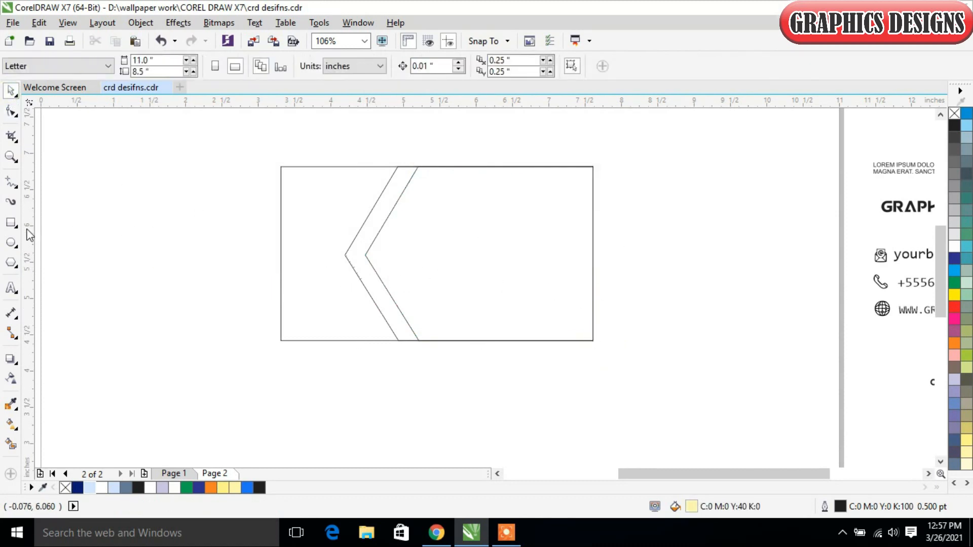
- Draw a rectangle about 1.83 by 0.39 inch starting on the outer slanted line's upper half, and remove its fill
left_click(11, 222)
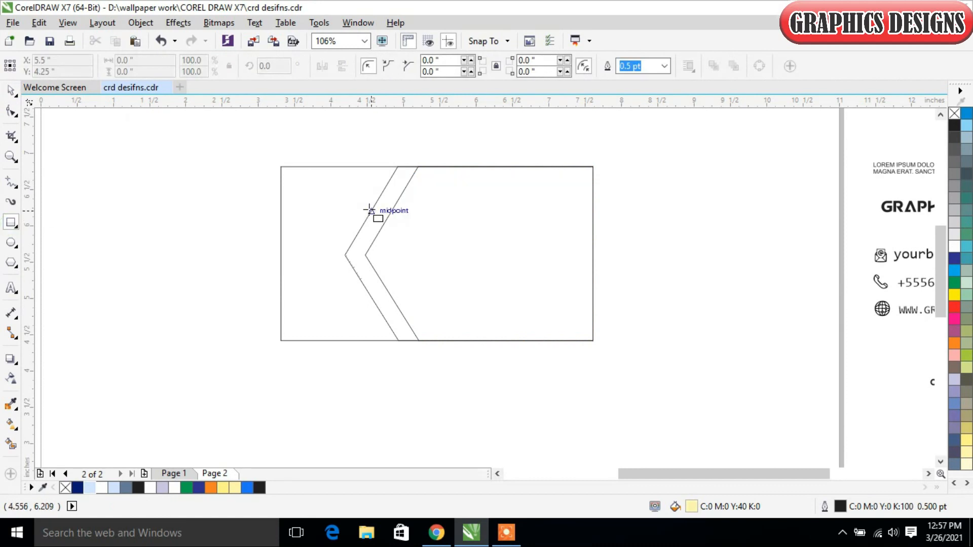
left_click_drag(374, 207, 506, 234)
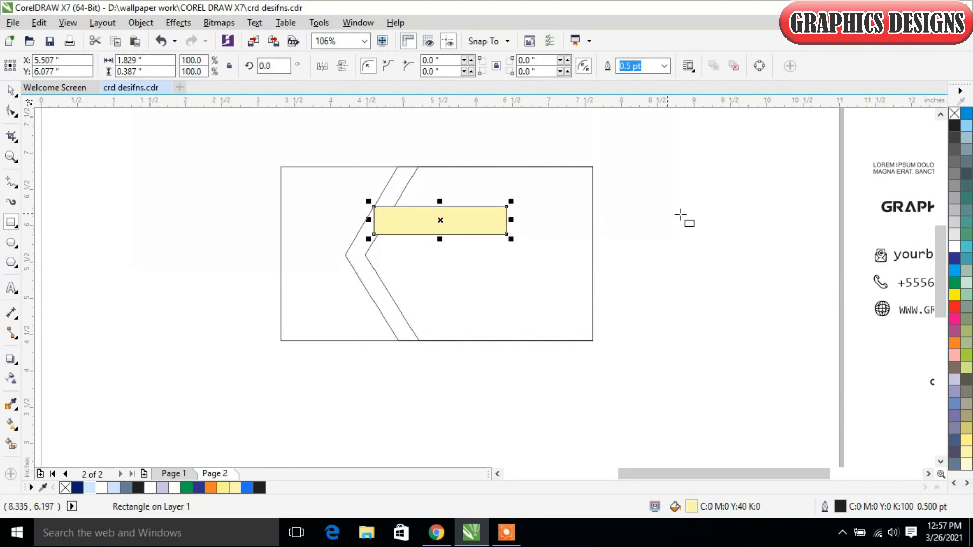
left_click(12, 94)
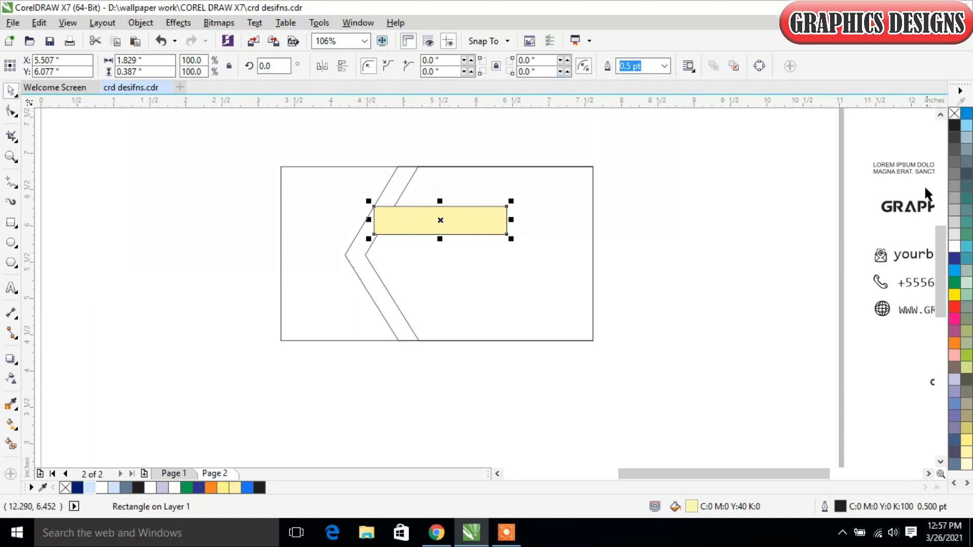
left_click(955, 113)
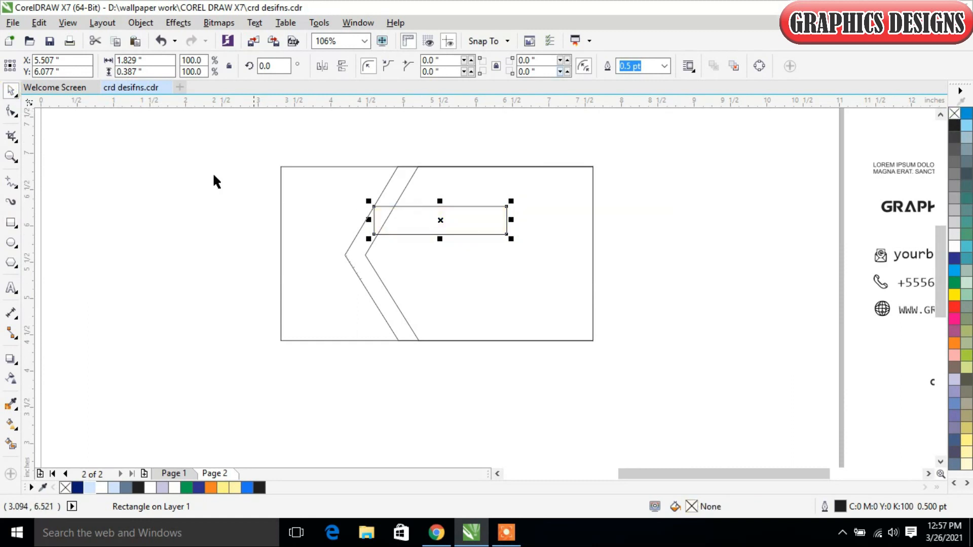
- Convert the small bar to curves and move its lower-left node onto the outer slanted line
left_click(12, 111)
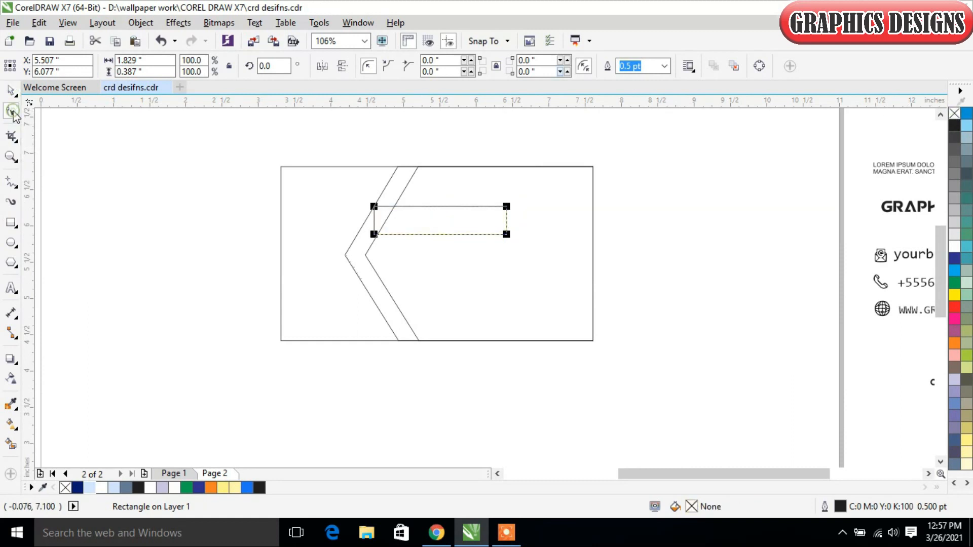
right_click(461, 222)
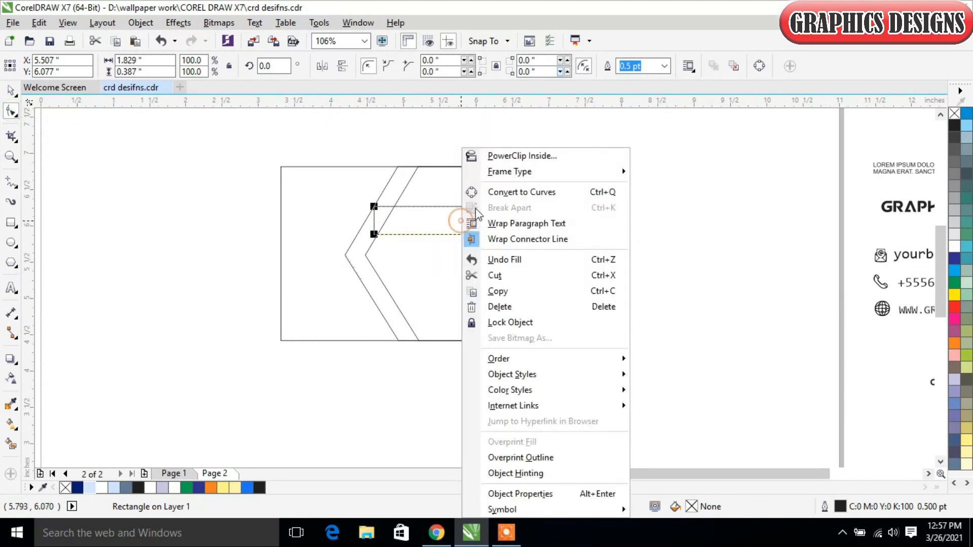
left_click(524, 191)
left_click_drag(375, 235, 357, 234)
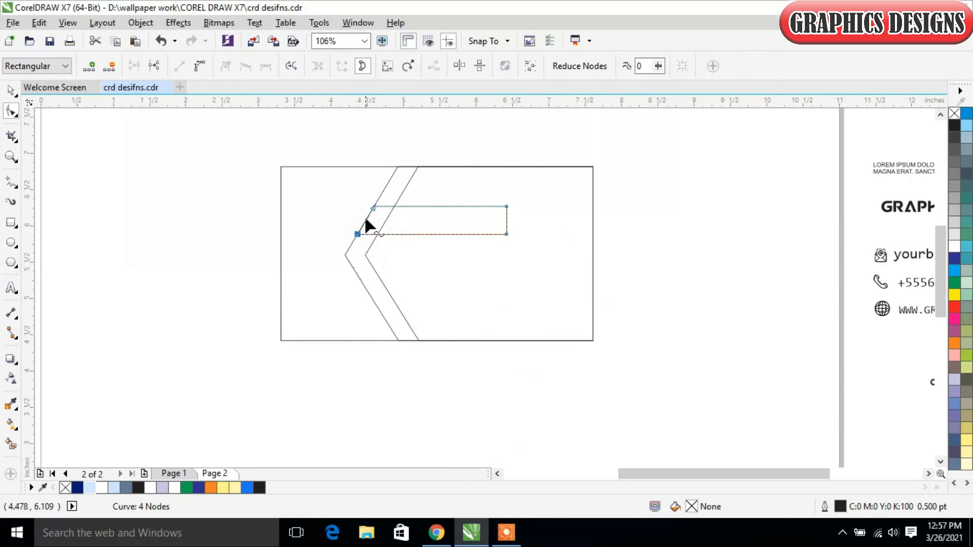
- Add nodes at the middle of the bar's right edge and near the right end of its upper and lower edges
left_click(506, 217)
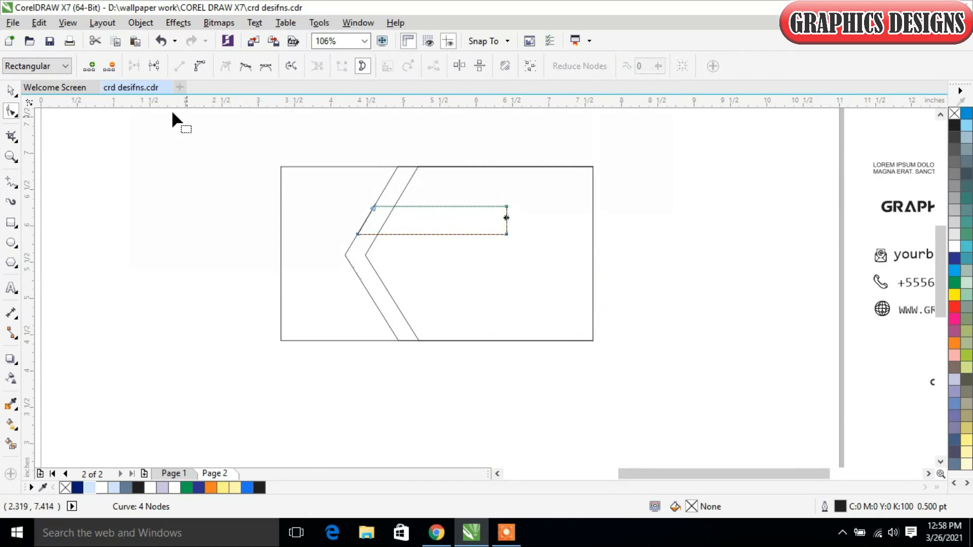
left_click(89, 66)
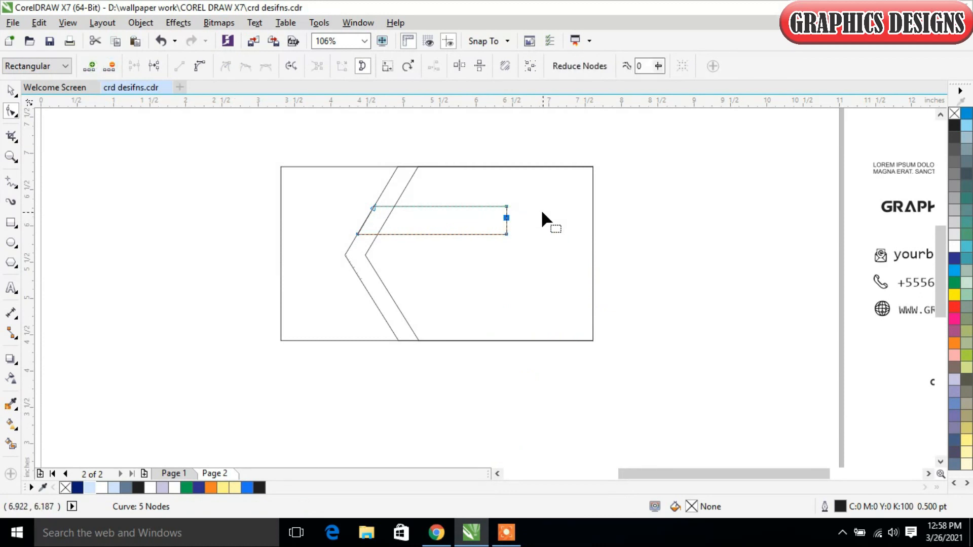
left_click(491, 207)
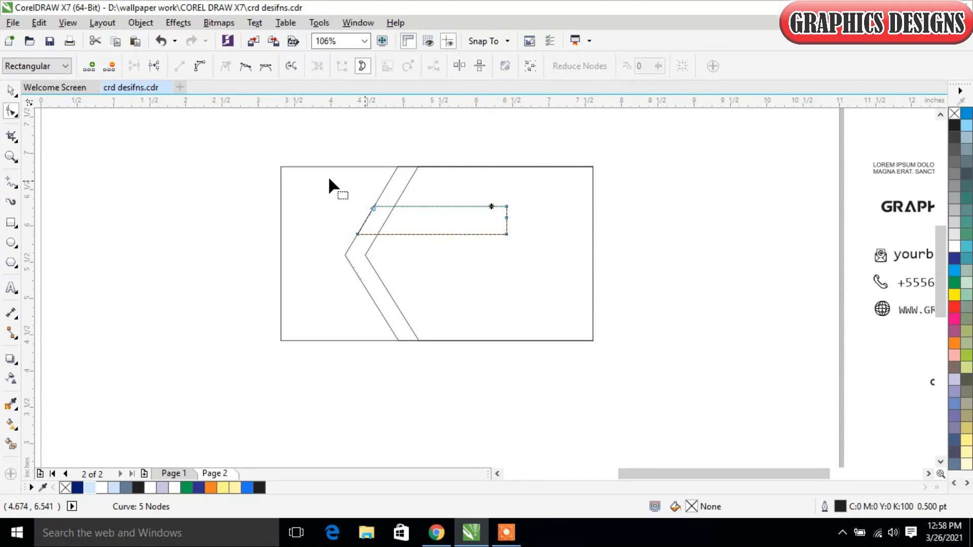
left_click(89, 66)
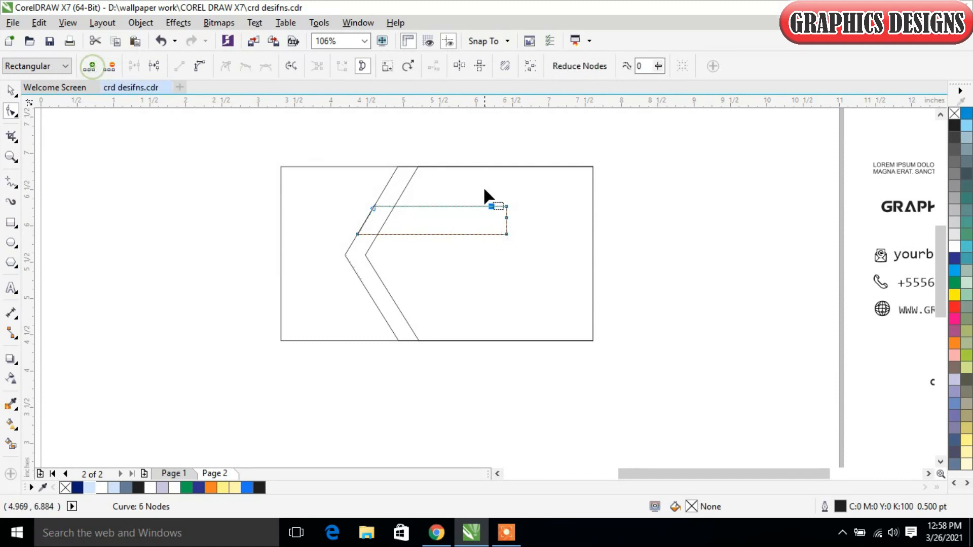
left_click(491, 234)
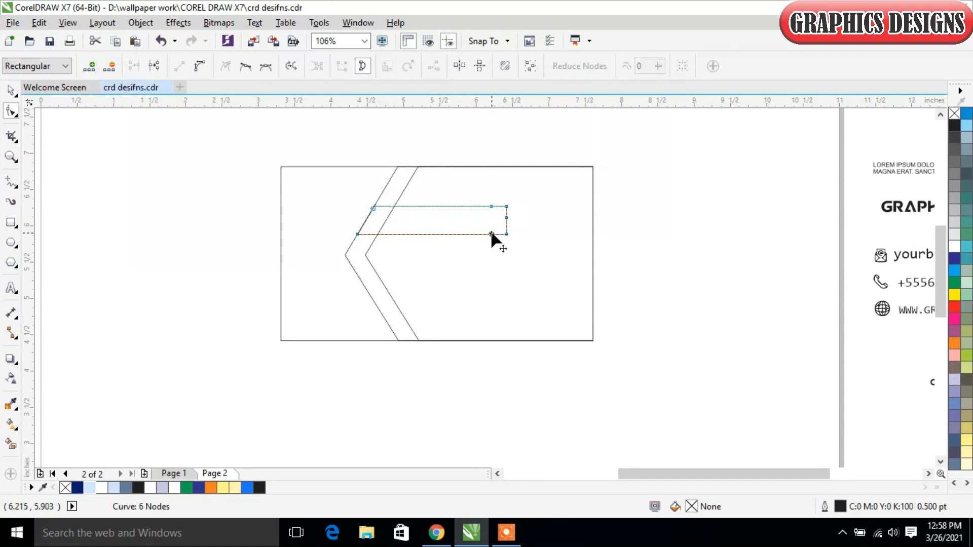
left_click(91, 66)
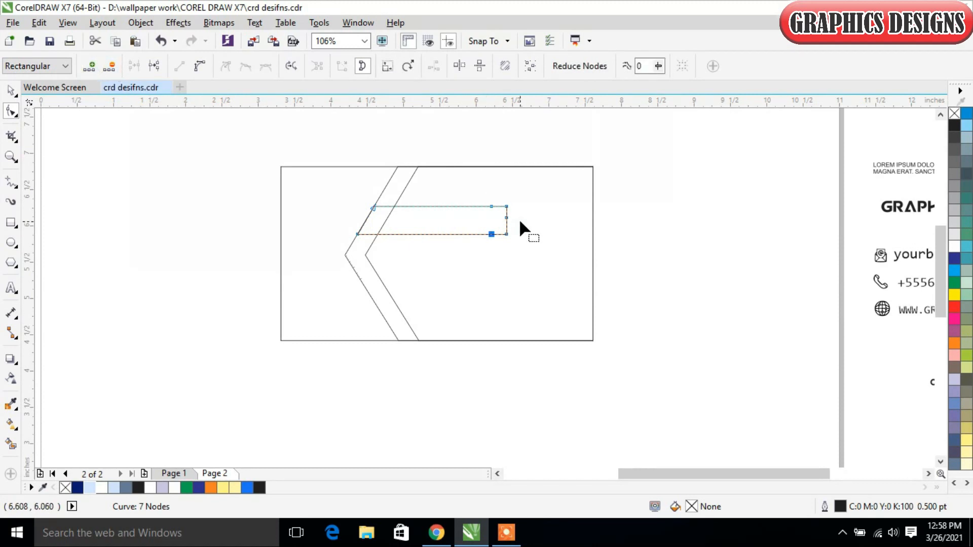
- Delete the bar's two right-hand corner nodes to form a pointed end
left_click(506, 234)
left_click(110, 66)
left_click(506, 206)
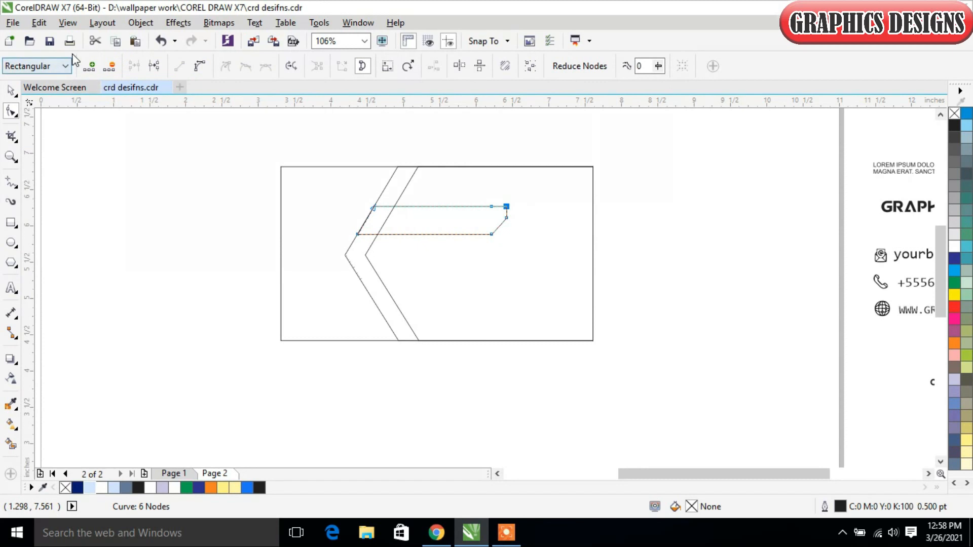
left_click(111, 66)
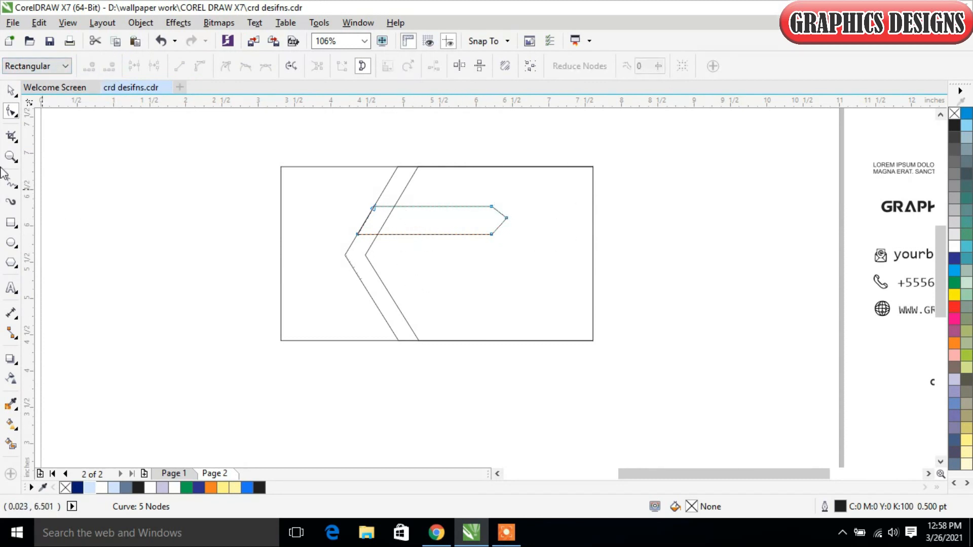
- Smart-fill the slanted band's regions and the pointed bar with slate blue C:40 M:20 Y:0 K:40
left_click(10, 90)
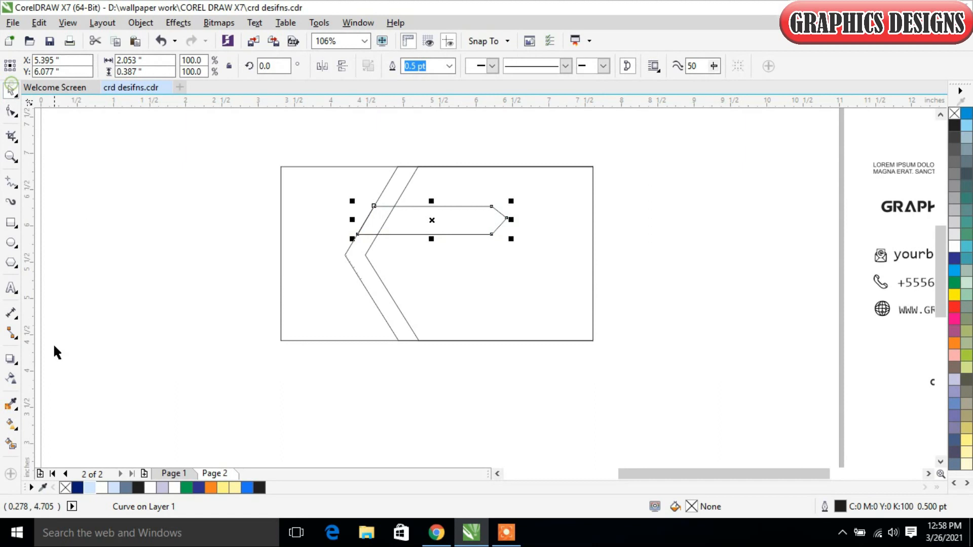
left_click(8, 446)
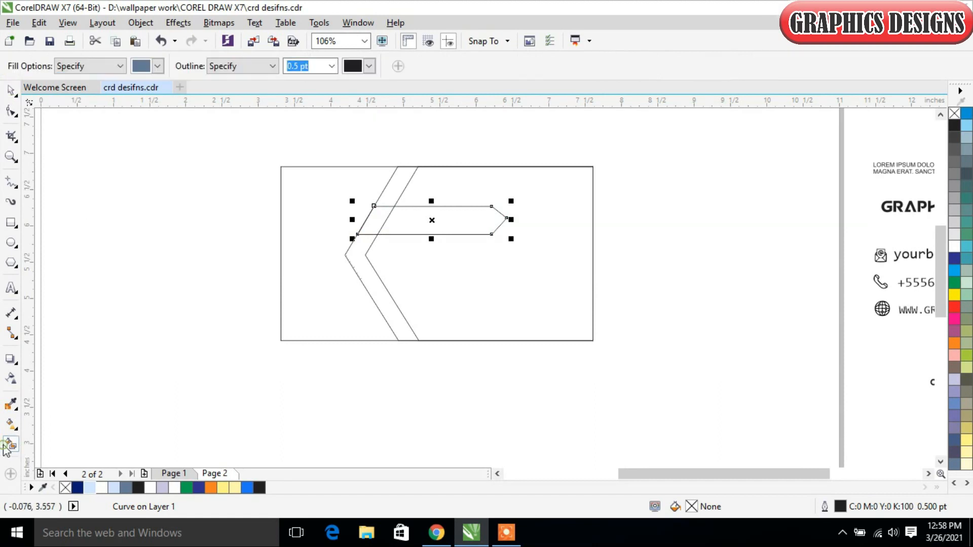
left_click(361, 253)
left_click(422, 217)
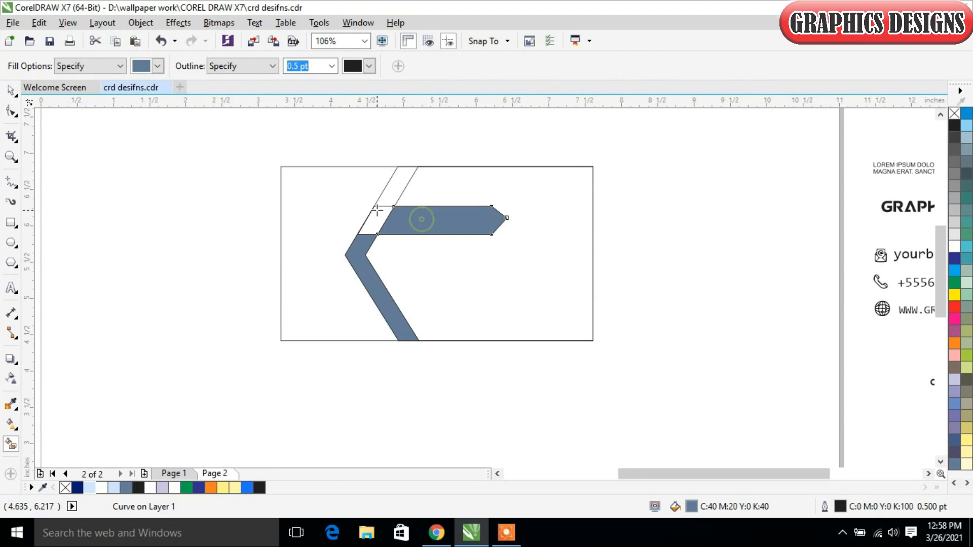
left_click(375, 216)
left_click(397, 191)
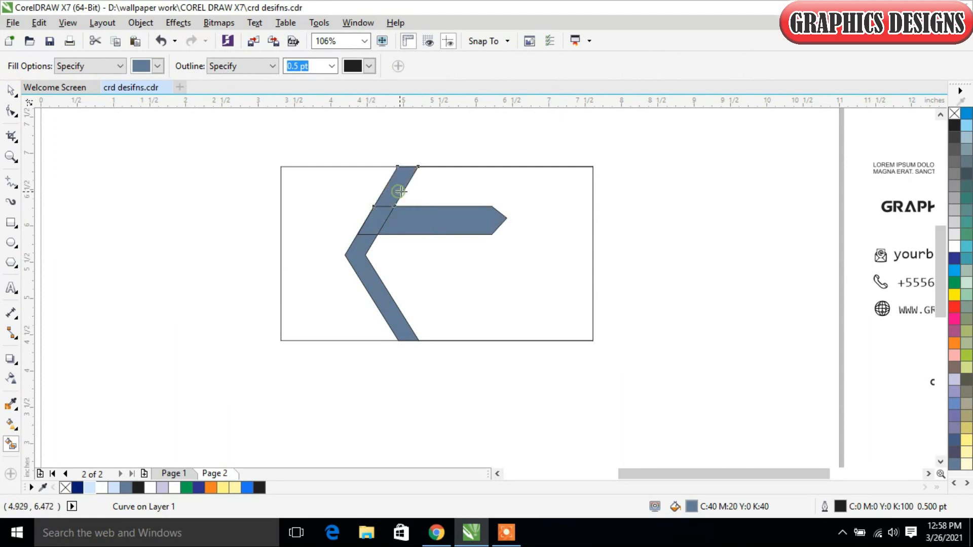
- Weld the filled upper band, lower band, overlap piece and pointed bar into one shape
left_click(10, 92)
left_click(170, 252)
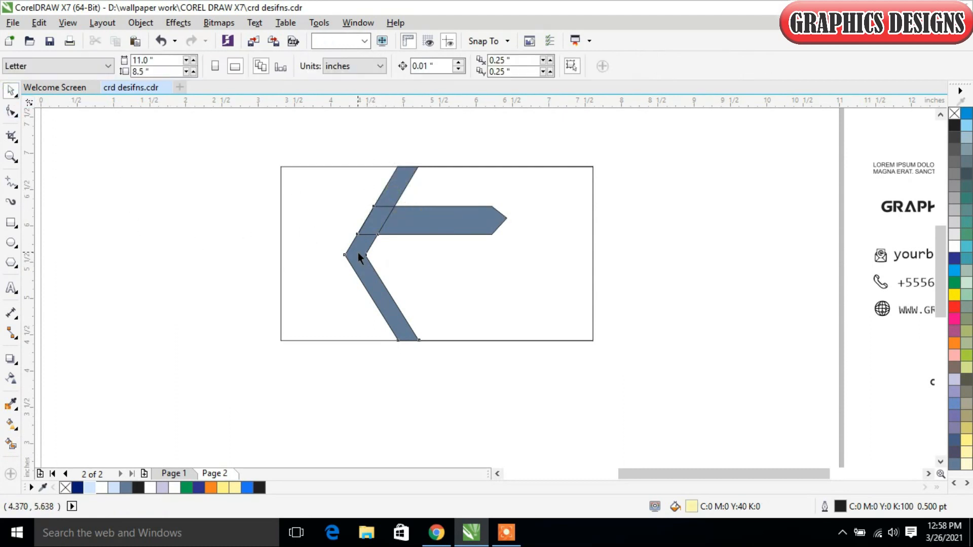
left_click(356, 252)
left_click(379, 212, "shift")
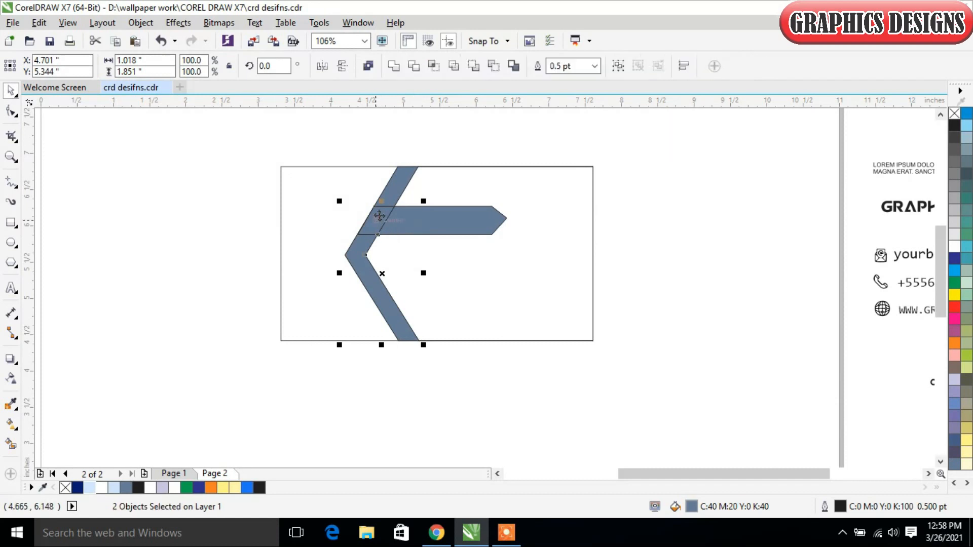
left_click(394, 67)
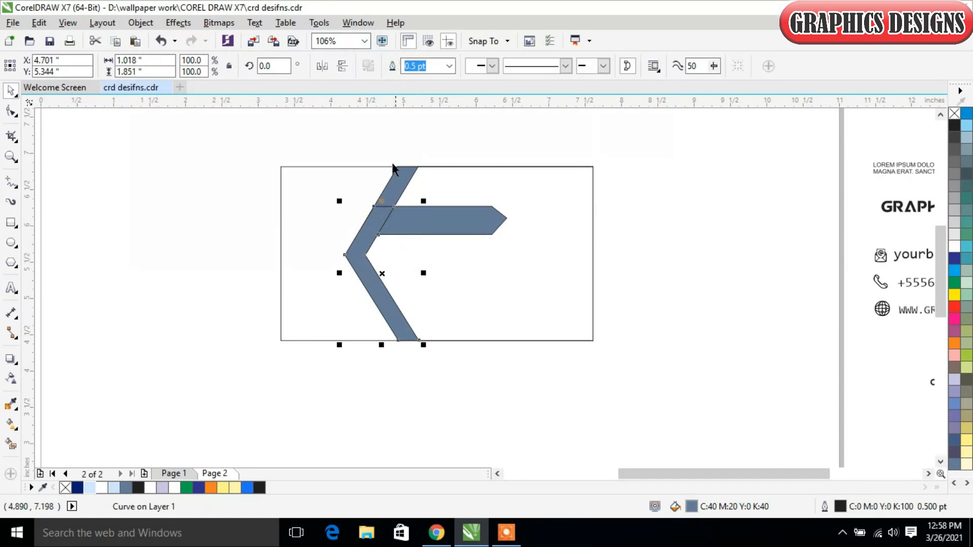
left_click(422, 143)
left_click(388, 215)
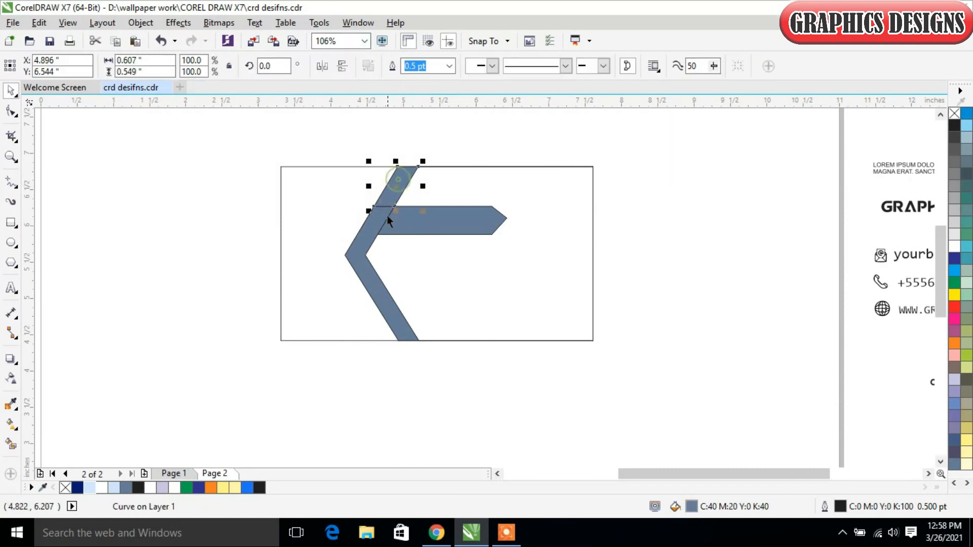
left_click(420, 219, "shift")
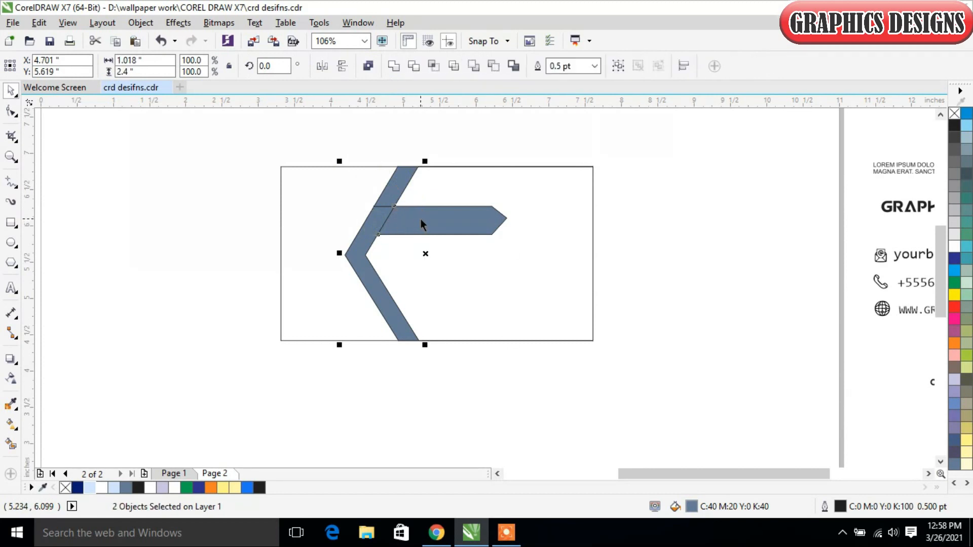
left_click(394, 68)
left_click(612, 233)
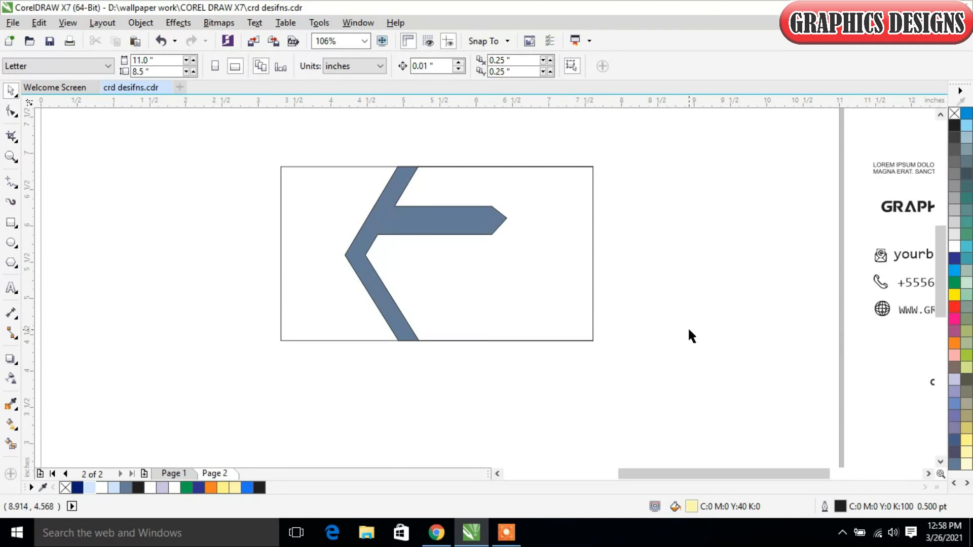
- Apply a diagonal linear fountain fill to the right-hand arrow background, from light blue at the upper right to white at the lower left
left_click(522, 263)
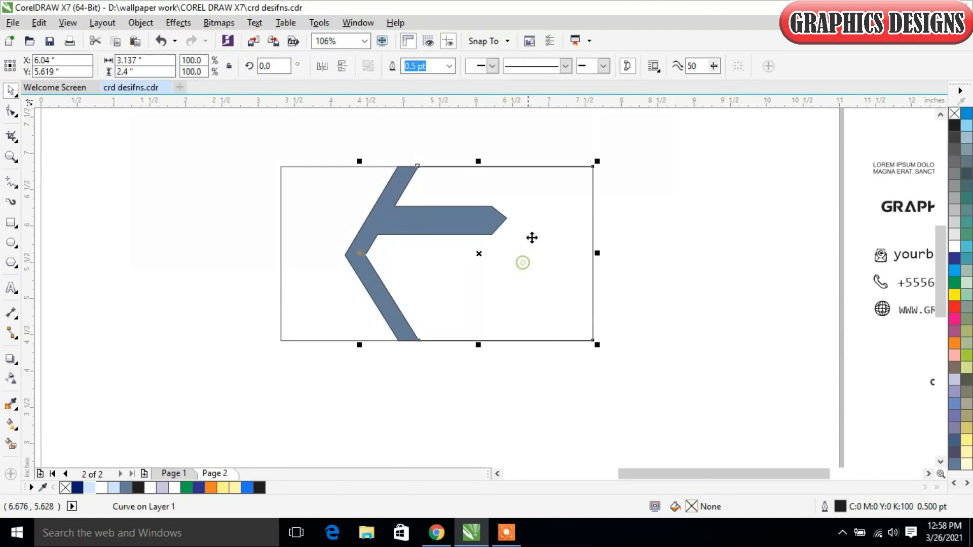
left_click(12, 426)
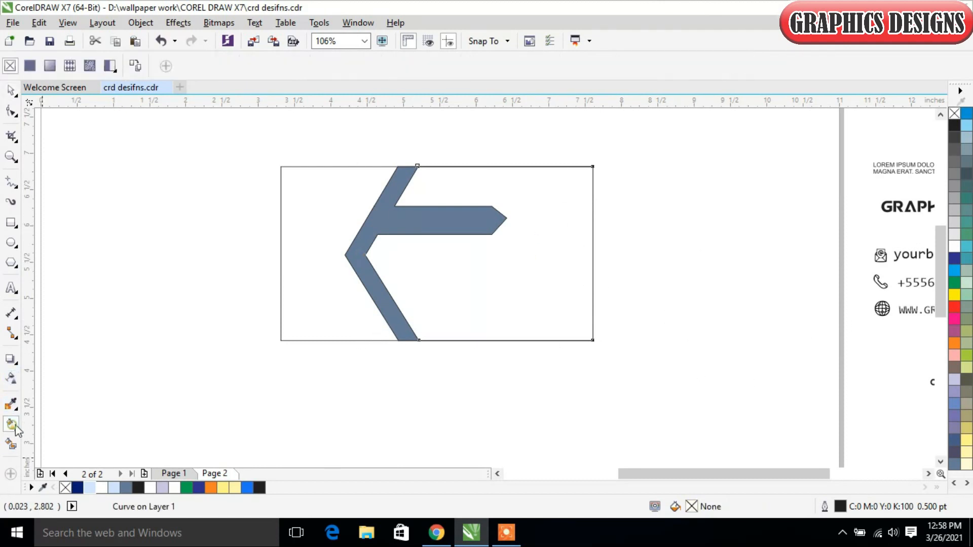
left_click_drag(494, 297, 434, 380)
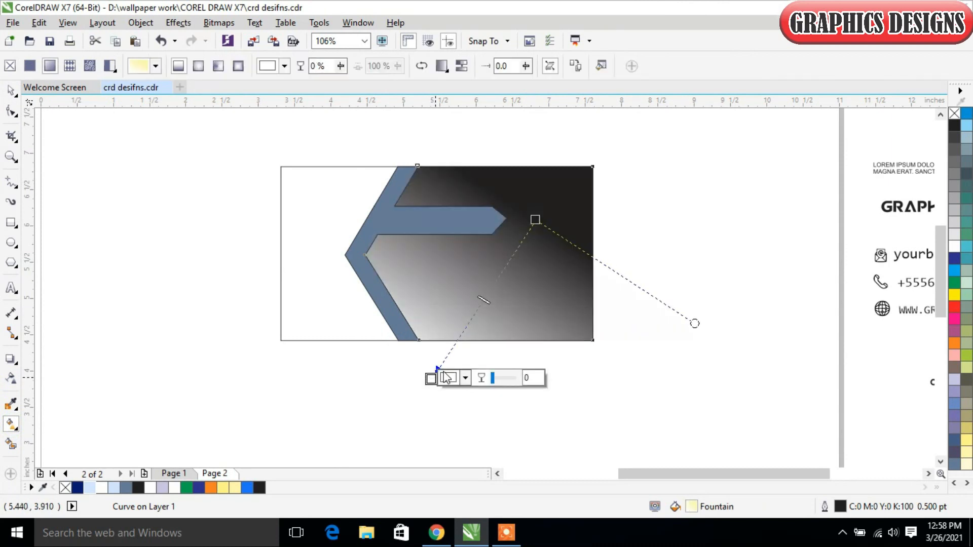
left_click(535, 219)
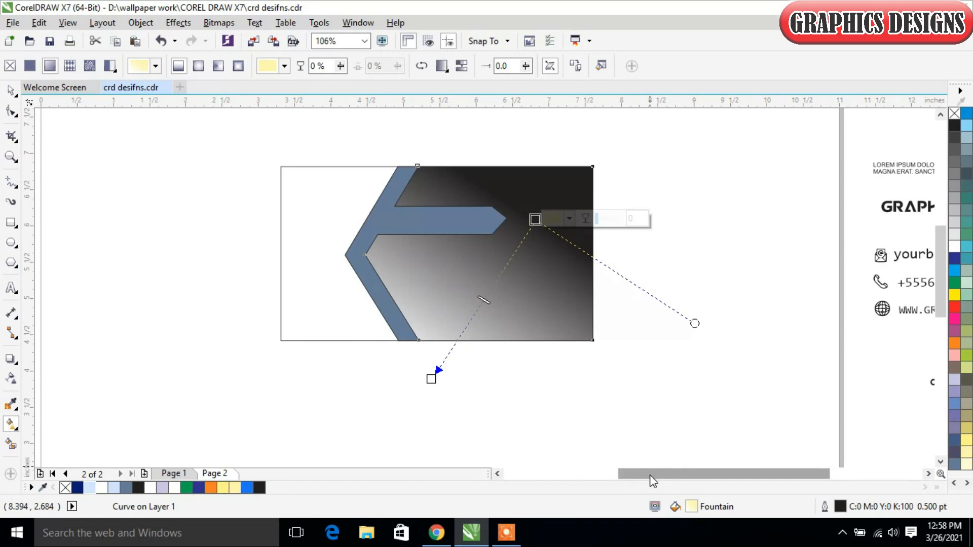
left_click_drag(650, 475, 580, 478)
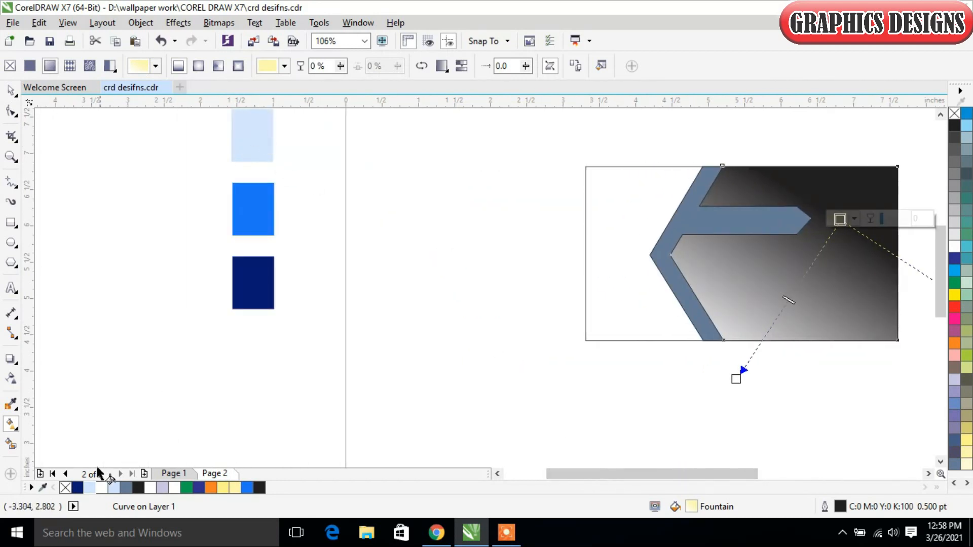
left_click(91, 490)
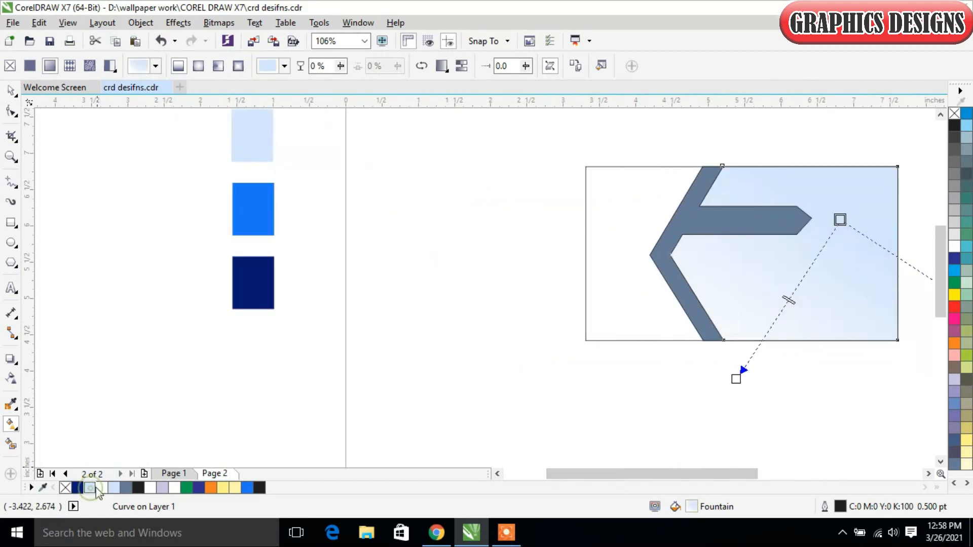
- Pull the gradient's white end slightly inward and shift its midpoint toward the light blue end
left_click_drag(736, 378, 747, 364)
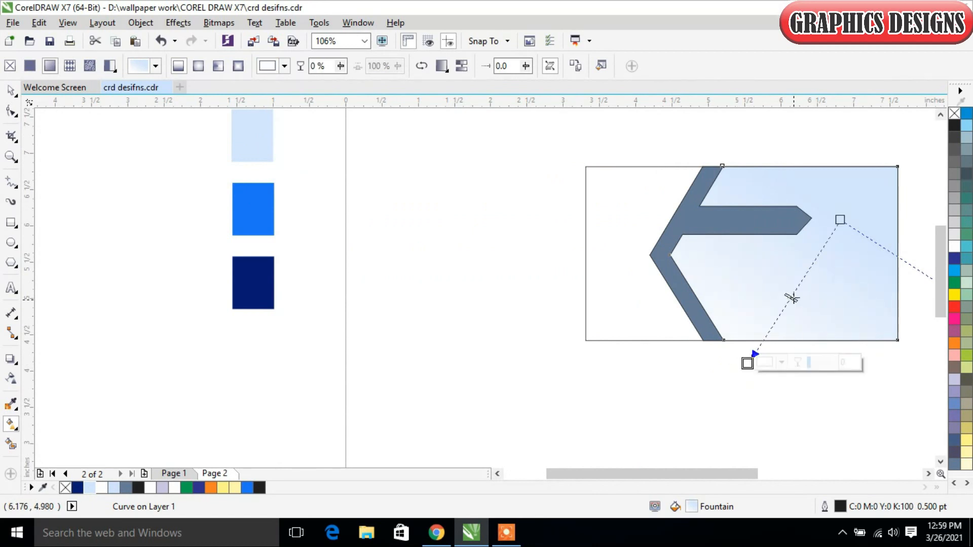
left_click_drag(791, 298, 805, 279)
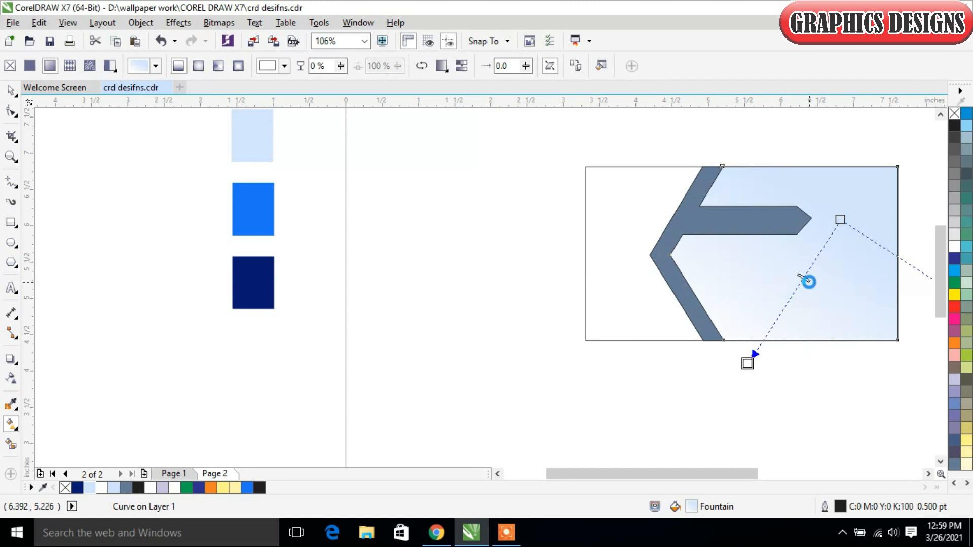
left_click(10, 90)
left_click(482, 258)
- Fill the welded band-and-bar shape with navy blue
left_click(713, 222)
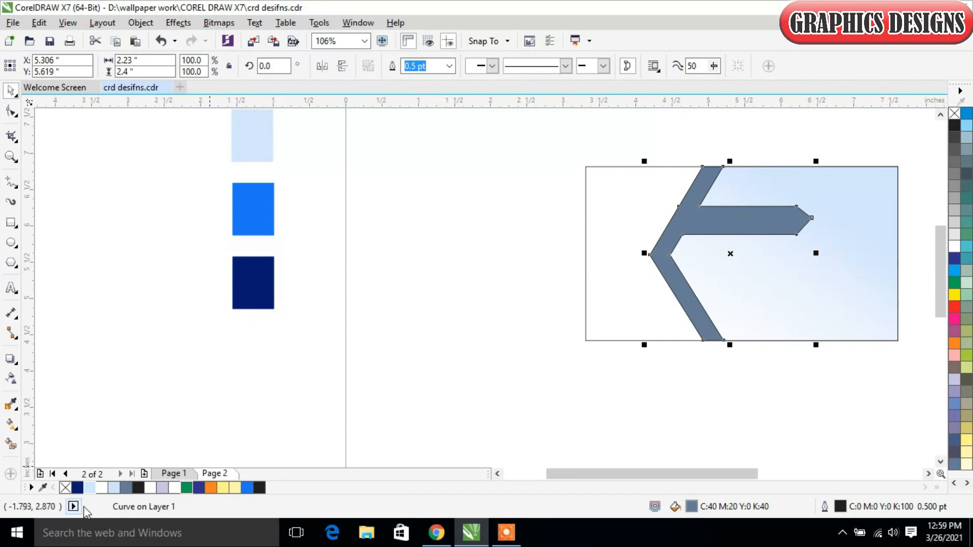
left_click(76, 488)
left_click(530, 280)
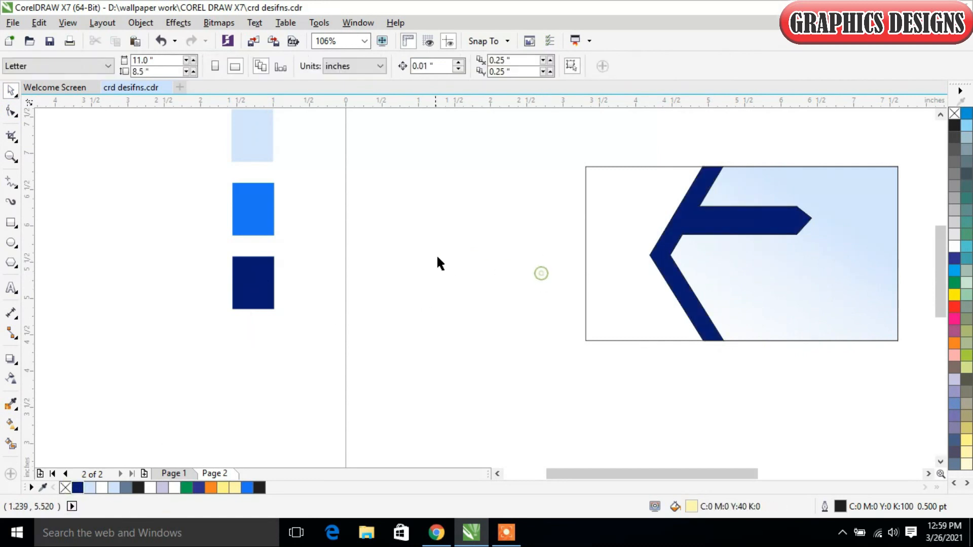
- Duplicate the GRAPHICS DESIGNS heading so a copy sits just right of the card and the original stays beside the page
left_click_drag(695, 473, 801, 445)
left_click(911, 206)
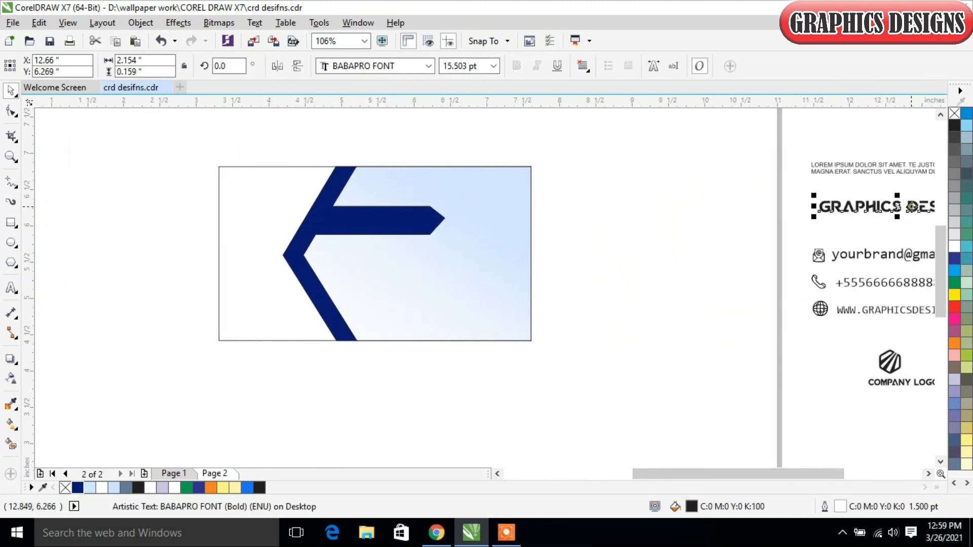
left_click_drag(919, 205, 710, 208)
left_click_drag(593, 236, 903, 213)
- Replace the duplicated heading's text with the cardholder's name
double_click(690, 228)
key("BackSpace")
key("BackSpace")
key("BackSpace")
key("BackSpace")
key("BackSpace")
key("BackSpace")
key("BackSpace")
key("BackSpace")
key("BackSpace")
key("BackSpace")
key("BackSpace")
key("BackSpace")
key("BackSpace")
key("BackSpace")
key("BackSpace")
key("BackSpace")
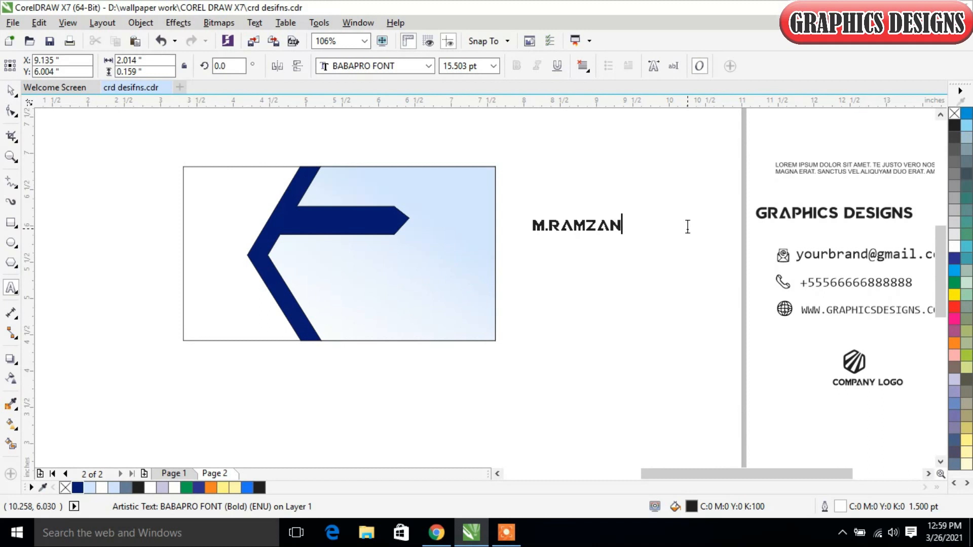
- Move the name text onto the navy pointed bar at about X 5.50, Y 6.06 in
left_click(10, 90)
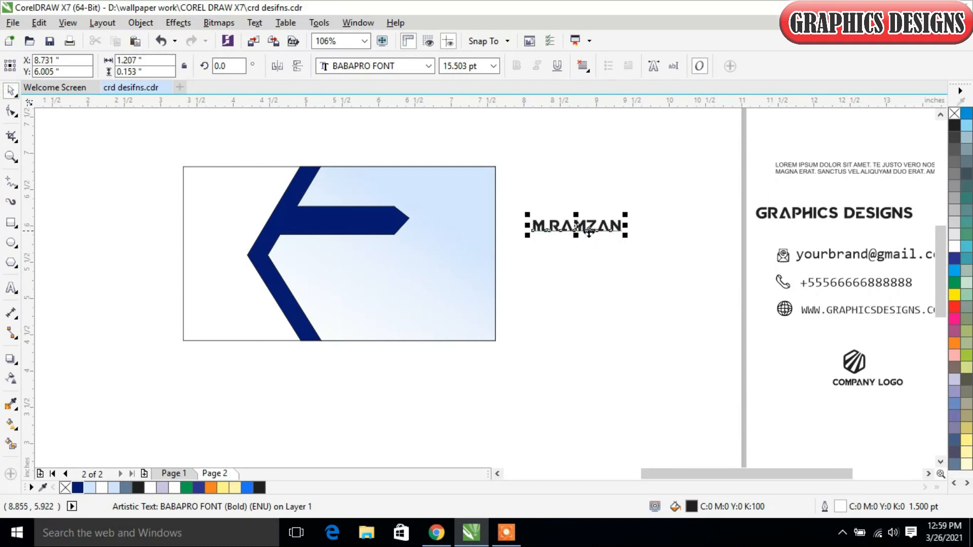
left_click_drag(588, 227, 351, 222)
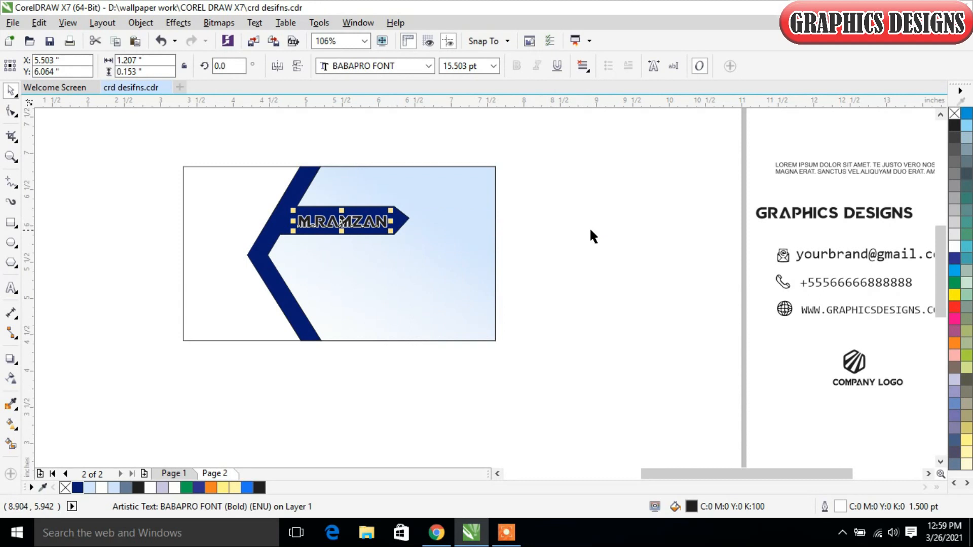
left_click(620, 238)
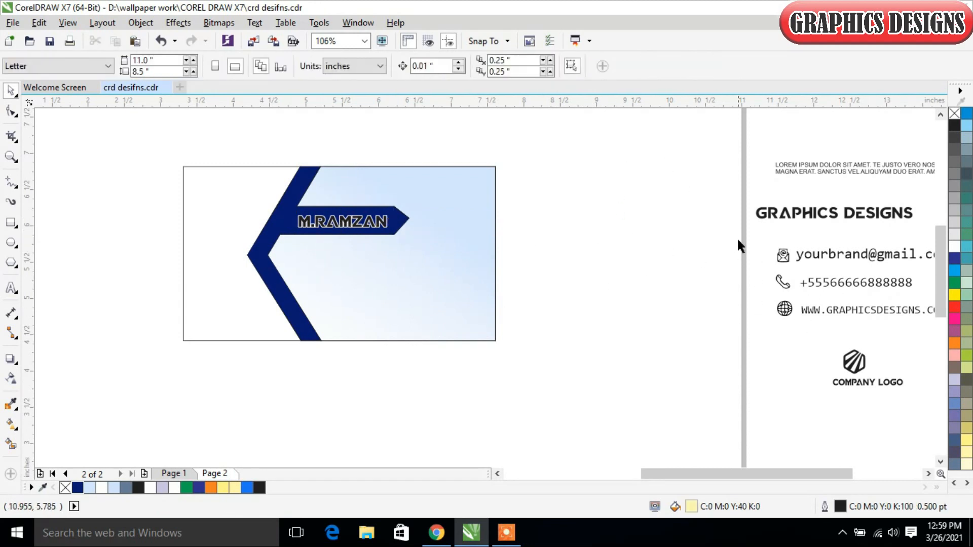
- Move the grouped contact details with their icons onto the card below the bar, at about X 6.16, Y 5.16 in
scroll(938, 336, "right", 3)
left_click_drag(645, 234, 841, 336)
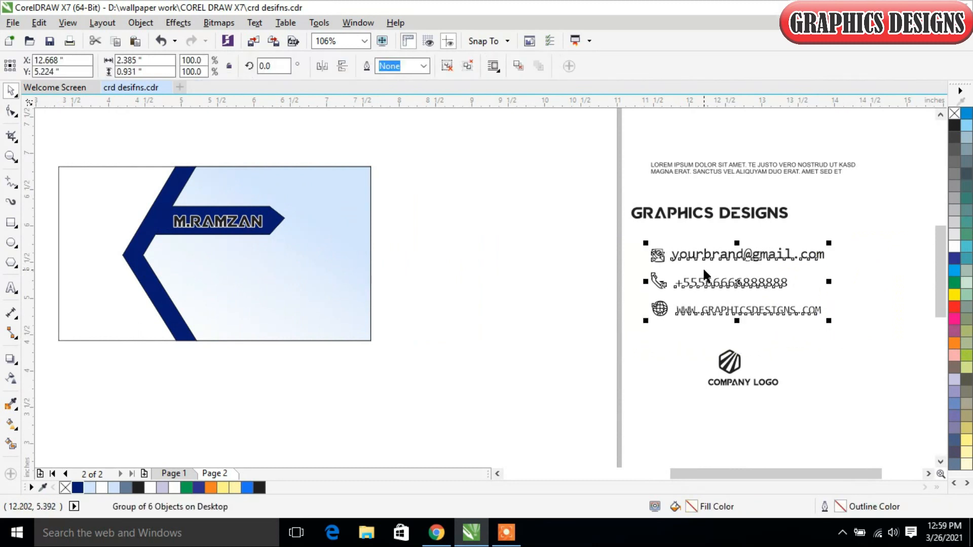
left_click_drag(718, 253, 252, 262)
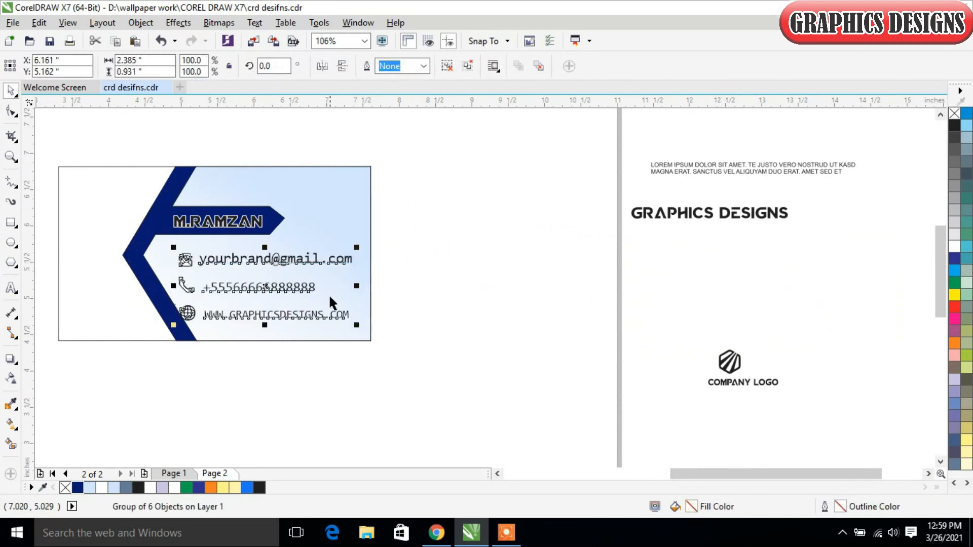
- Scale down the grouped contact details slightly on the card below the navy name bar
left_click_drag(357, 326, 354, 325)
left_click(504, 336)
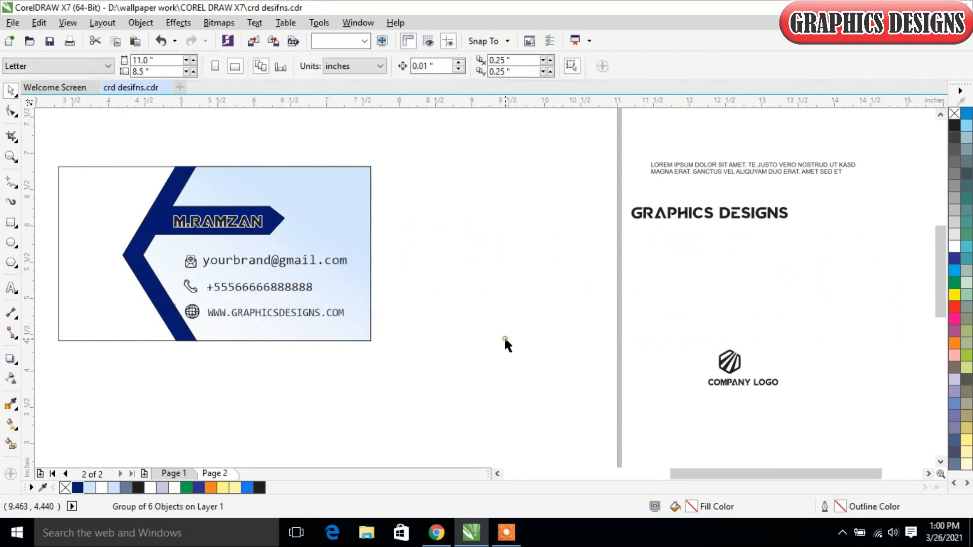
- Move the company logo from outside the page into the empty area beside the card
left_click_drag(773, 479, 739, 481)
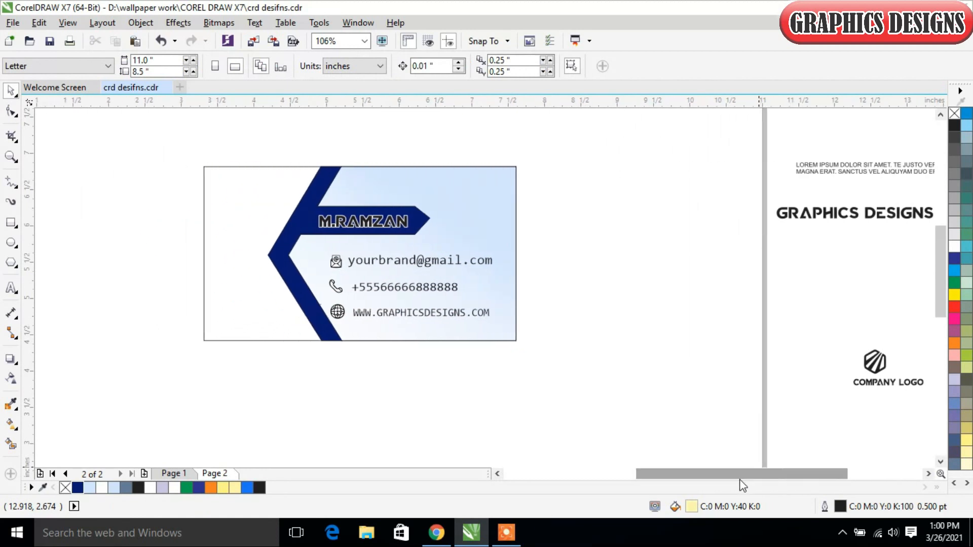
left_click(869, 357)
left_click_drag(888, 361, 673, 196)
left_click(286, 381)
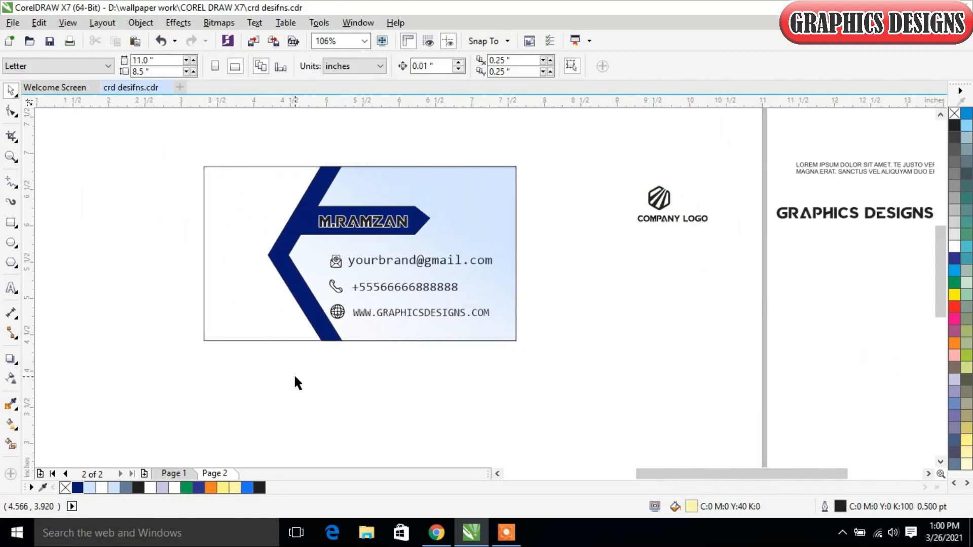
- Import company3.jpg and place it below the company logo at about 2.29 in wide
left_click(12, 23)
left_click(43, 241)
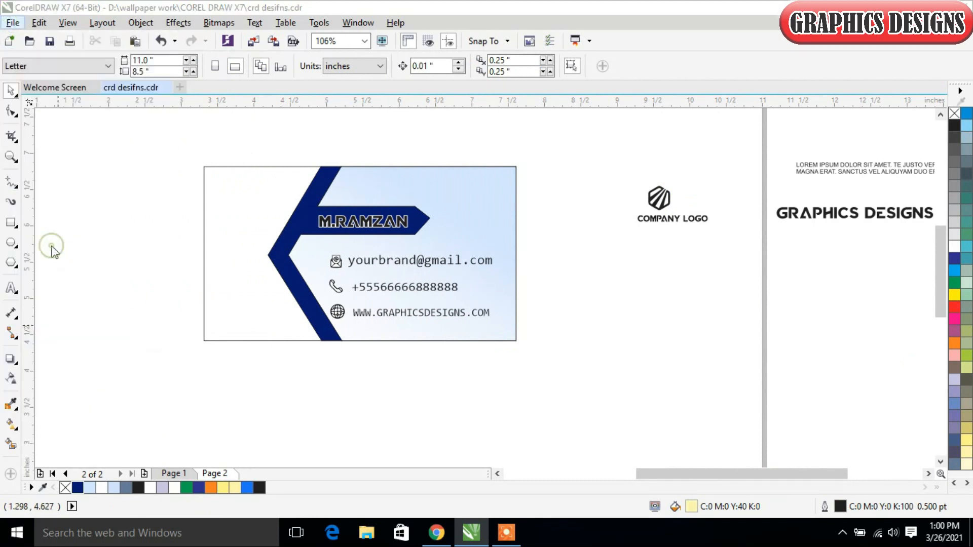
scroll(469, 288, "down", 1)
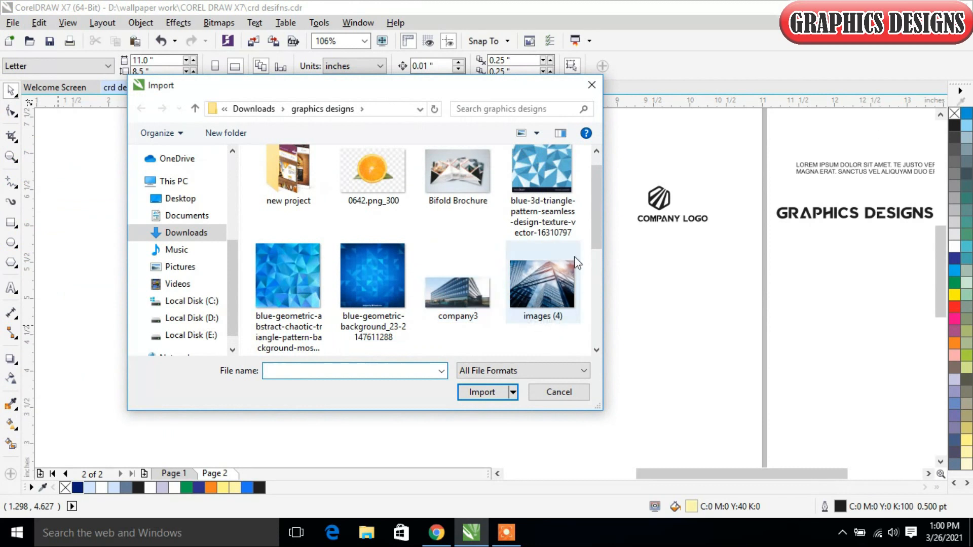
left_click(471, 287)
left_click(481, 391)
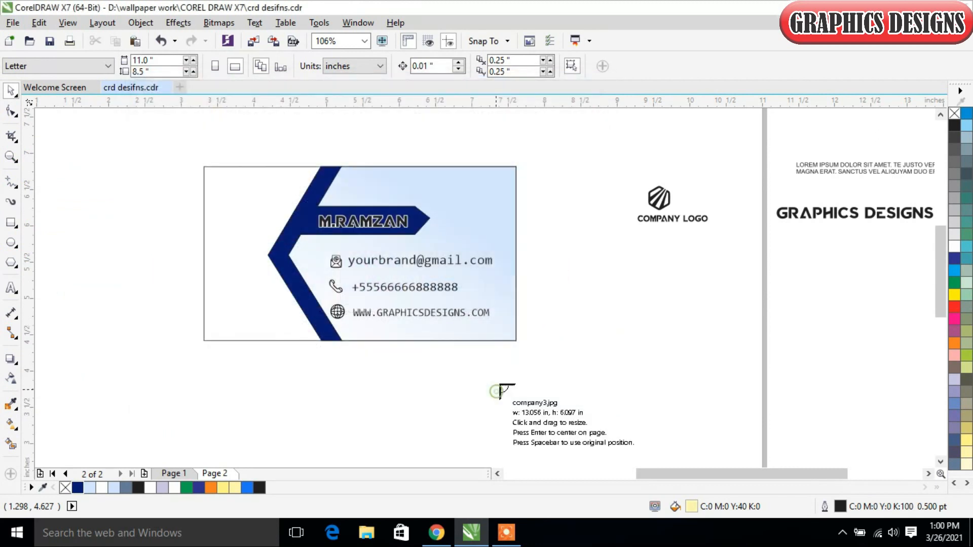
left_click_drag(575, 224, 741, 302)
left_click_drag(687, 268, 683, 326)
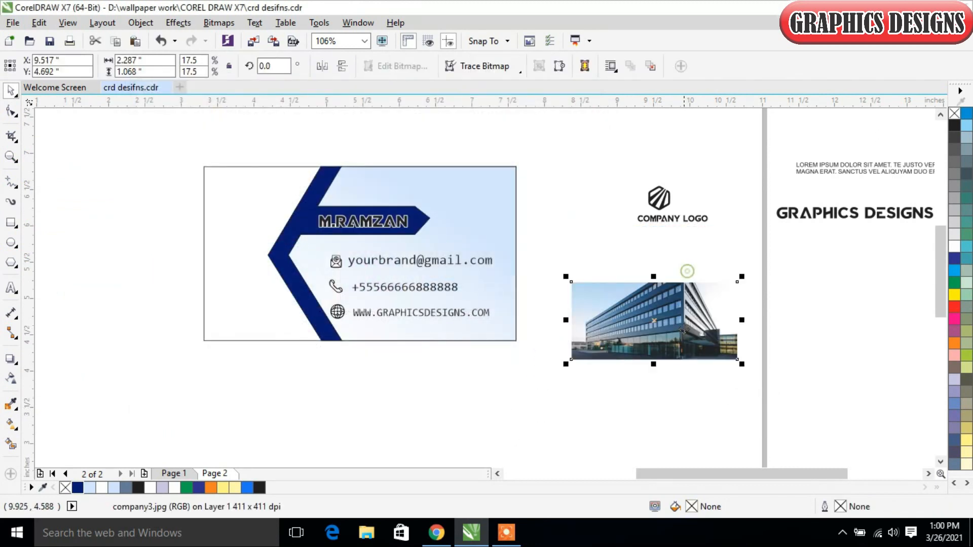
- PowerClip the office building photo inside the card rectangle
right_click(685, 324)
left_click(697, 139)
left_click(221, 208)
- Edit the card's PowerClip contents, resizing and repositioning the building photo to fill the area behind the navy arrow band
right_click(227, 291)
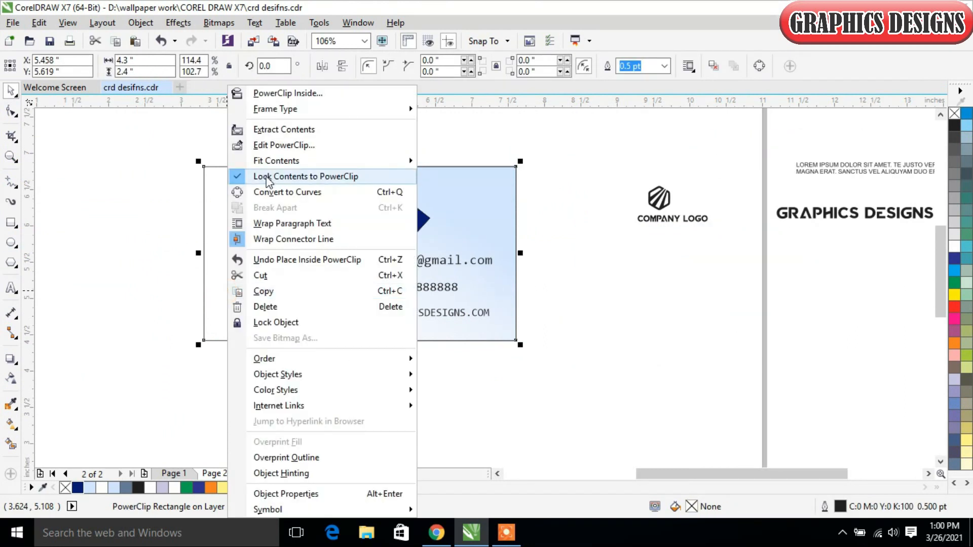
left_click(274, 144)
left_click(349, 252)
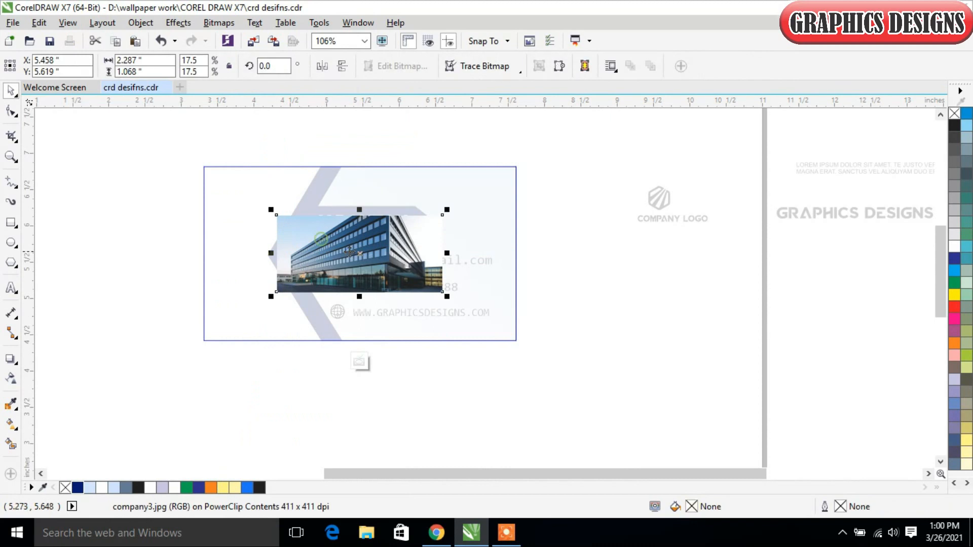
mouse_move(443, 209)
left_mouse_down()
mouse_move(509, 169)
mouse_move(447, 204)
left_mouse_up()
left_click_drag(445, 290, 533, 330)
left_click_drag(421, 256, 419, 277)
left_click_drag(357, 180, 357, 154)
left_click_drag(529, 250, 489, 251)
left_click(359, 361)
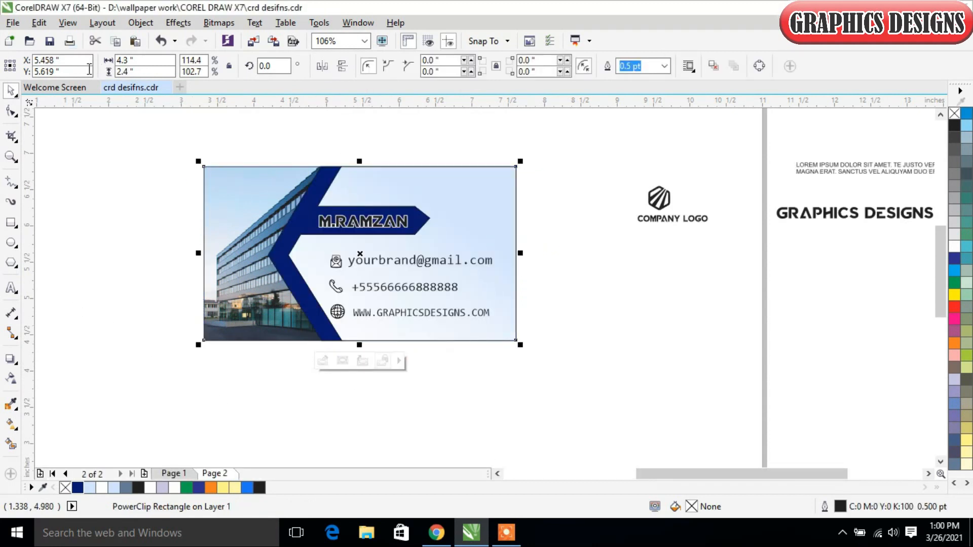
- Place a copy of the company logo on the photo at about X 3.94, Y 6.36 in and fill it white
left_click(669, 207)
left_click_drag(669, 207, 241, 196)
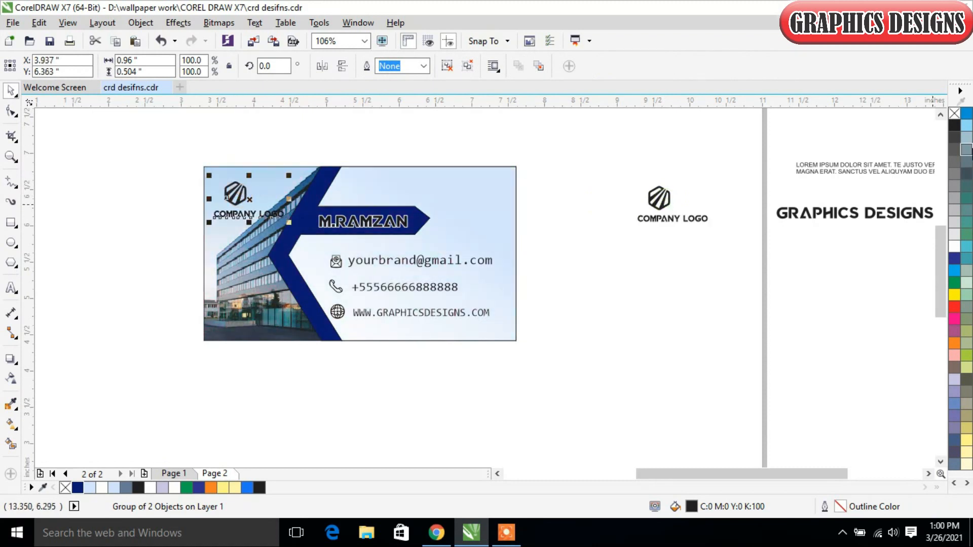
left_click(954, 247)
left_click(750, 335)
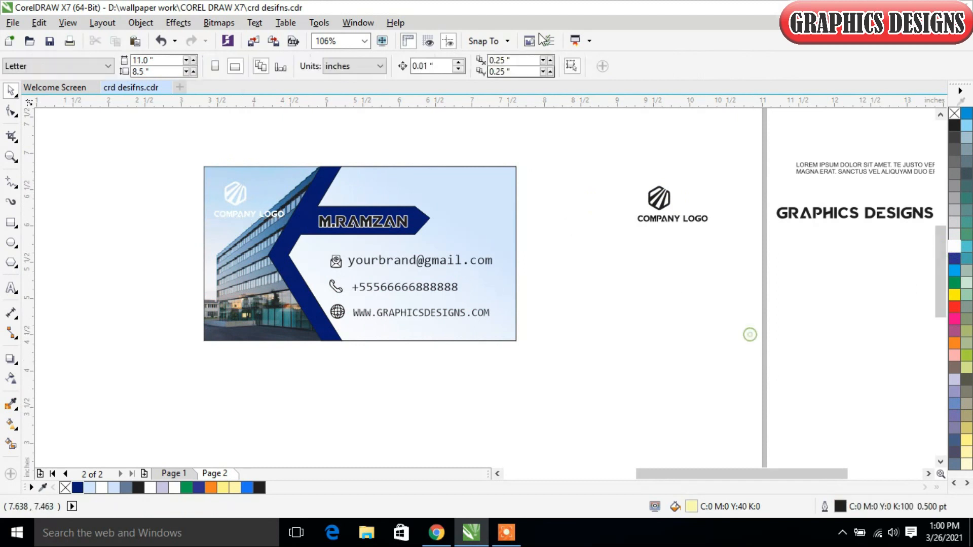
- Move the white logo down to the card's lower-left corner, at about X 3.91, Y 4.87 in
left_click_drag(227, 193, 236, 301)
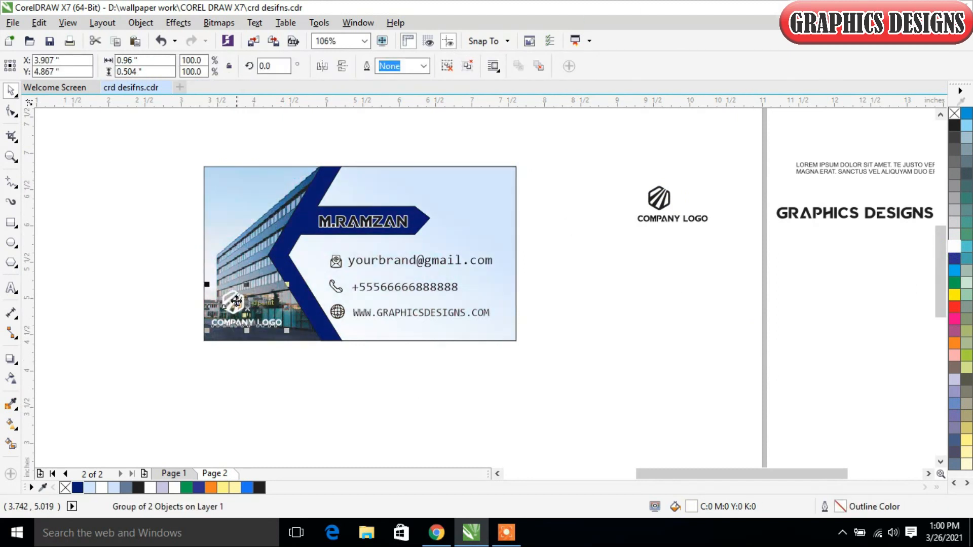
left_click(293, 395)
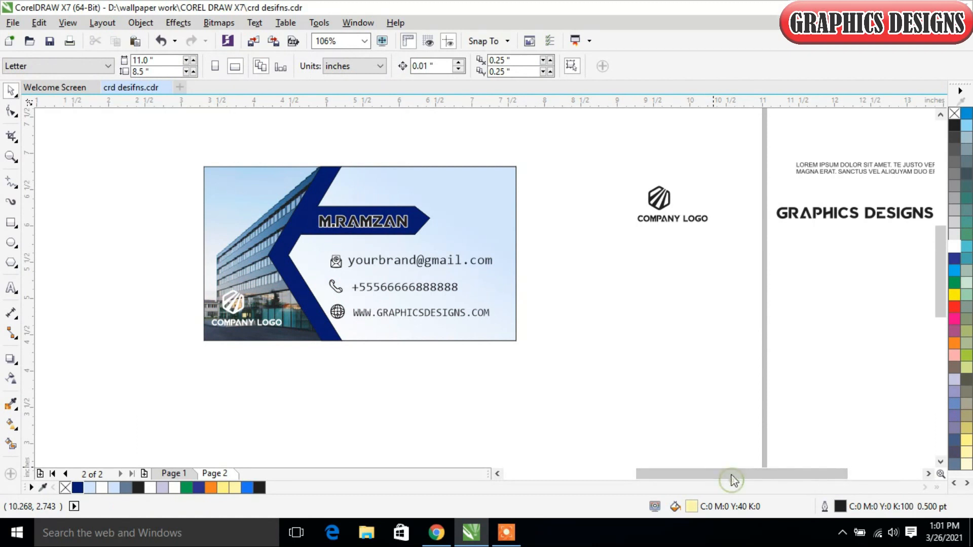
- Draw a rectangle about 4.13 by 2.20 in directly below the finished card
left_click_drag(735, 474, 719, 475)
left_click_drag(943, 236, 945, 246)
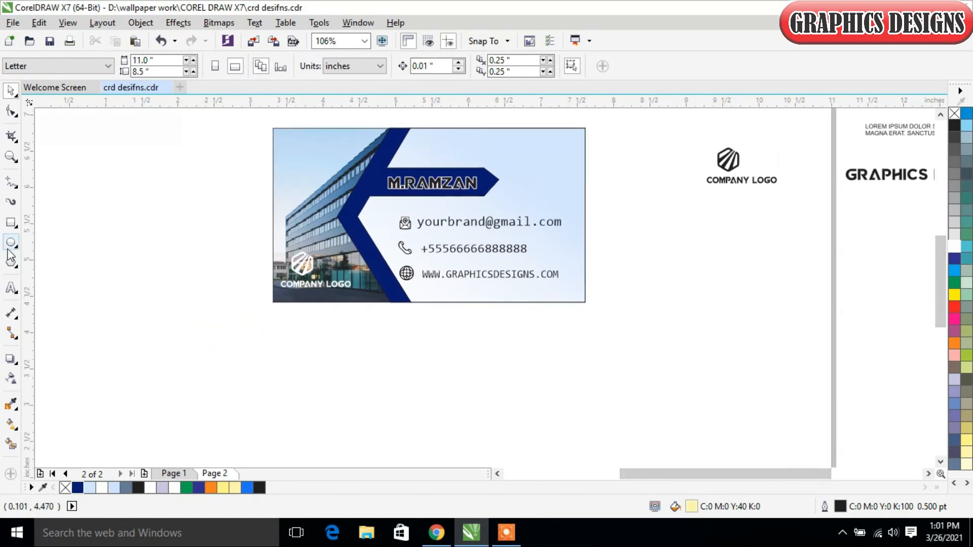
left_click(11, 222)
left_click_drag(283, 319, 583, 435)
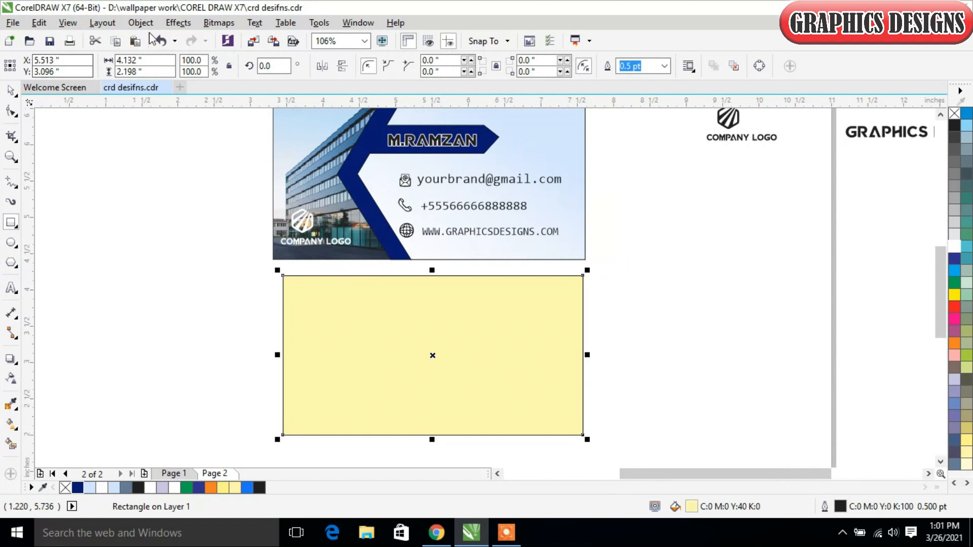
- Resize the new rectangle to 4.2 by 2.4 in and remove its fill
left_click(132, 59)
type("4.2")
key("Tab")
type("2.")
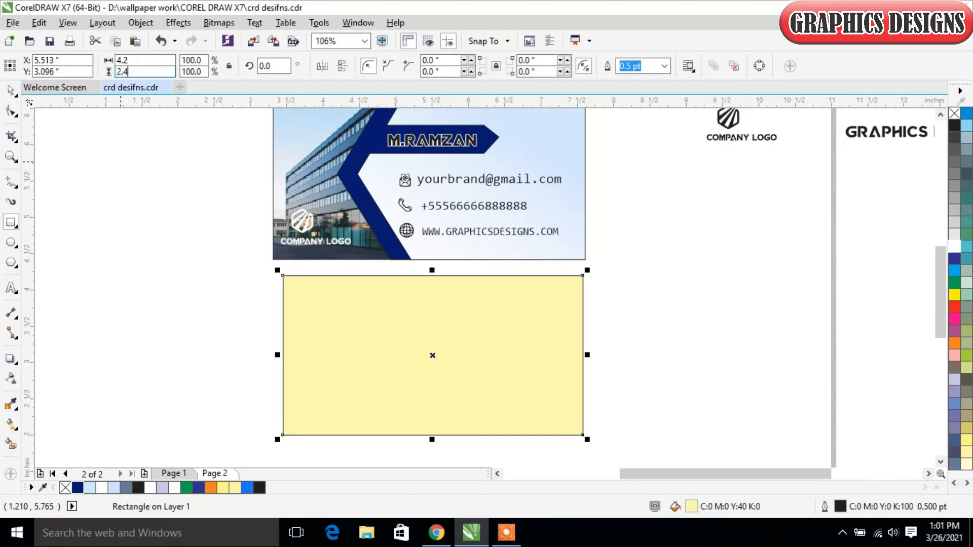
key("Return")
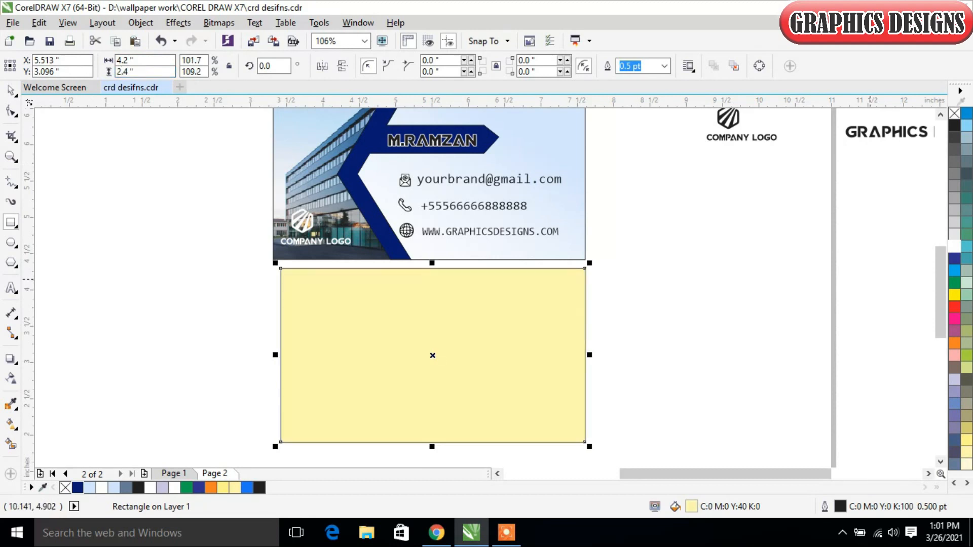
left_click(954, 113)
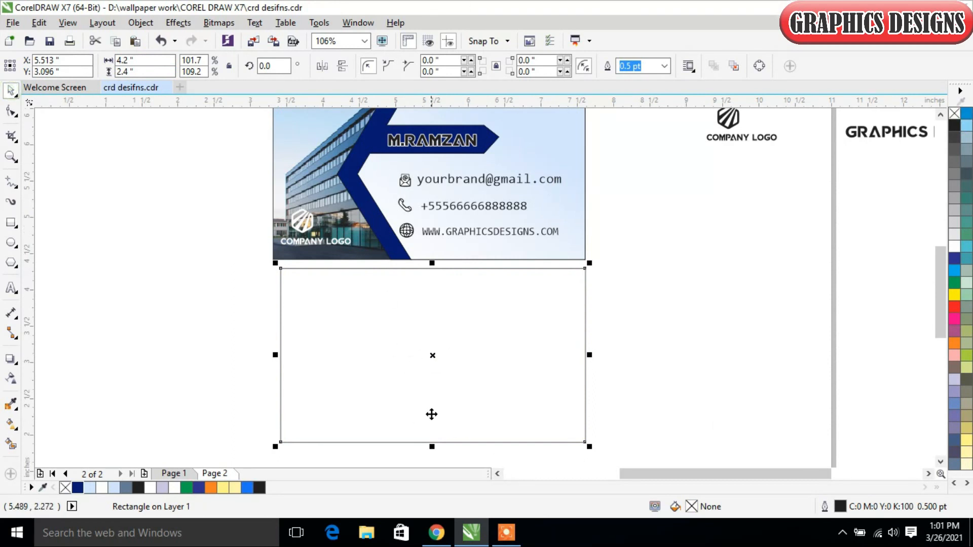
- Copy the empty rectangle and paste the duplicate exactly on top of it
right_click(522, 306)
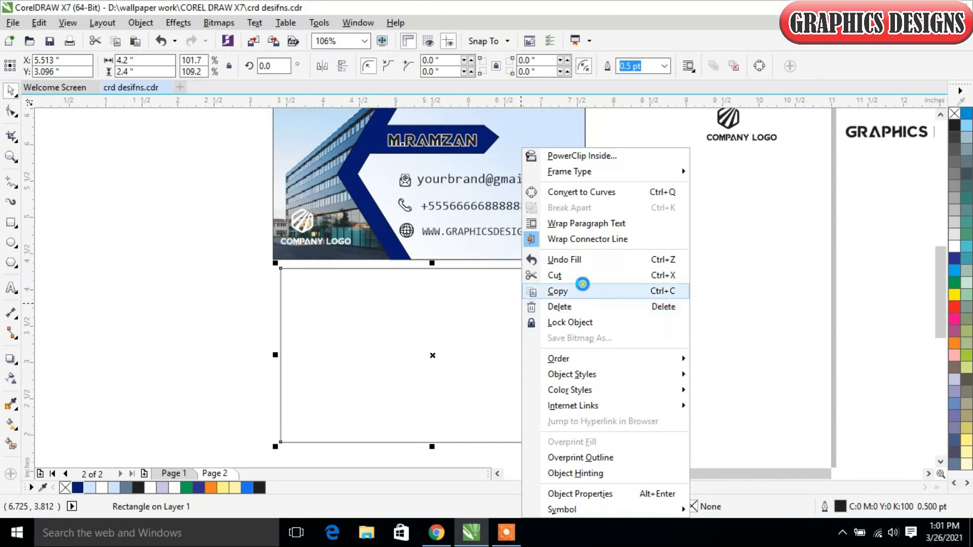
left_click(578, 290)
right_click(673, 262)
left_click(735, 356)
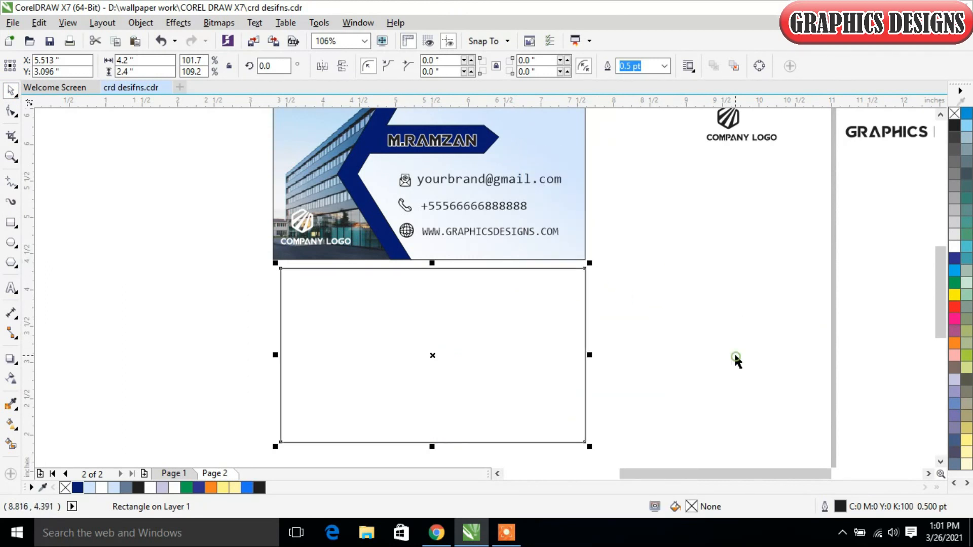
- Convert the duplicate rectangle to curves for node editing with the Shape tool
left_click(12, 111)
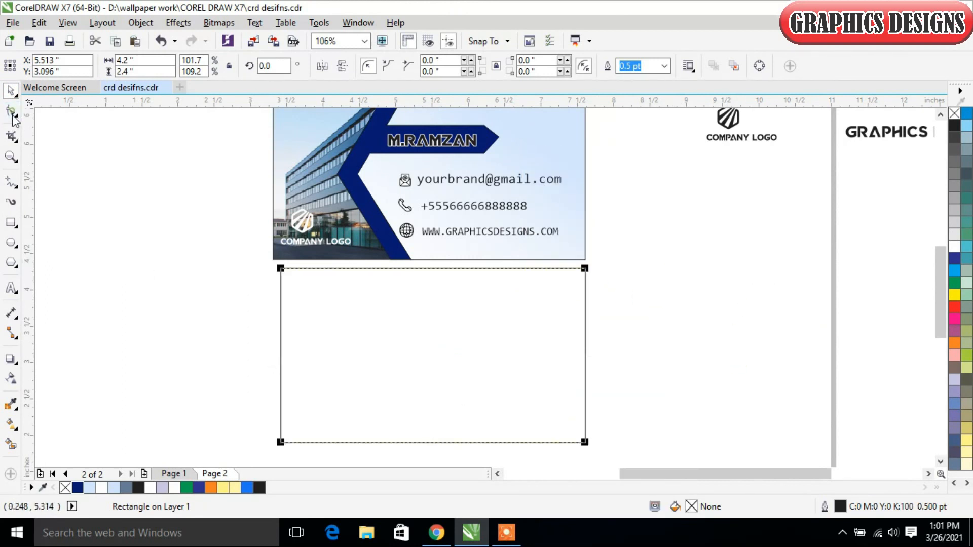
right_click(499, 365)
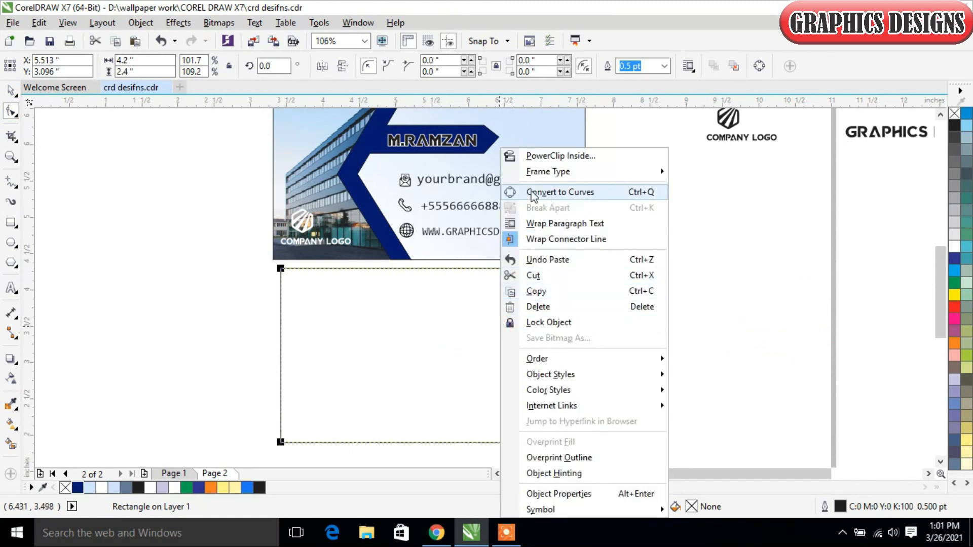
left_click(548, 192)
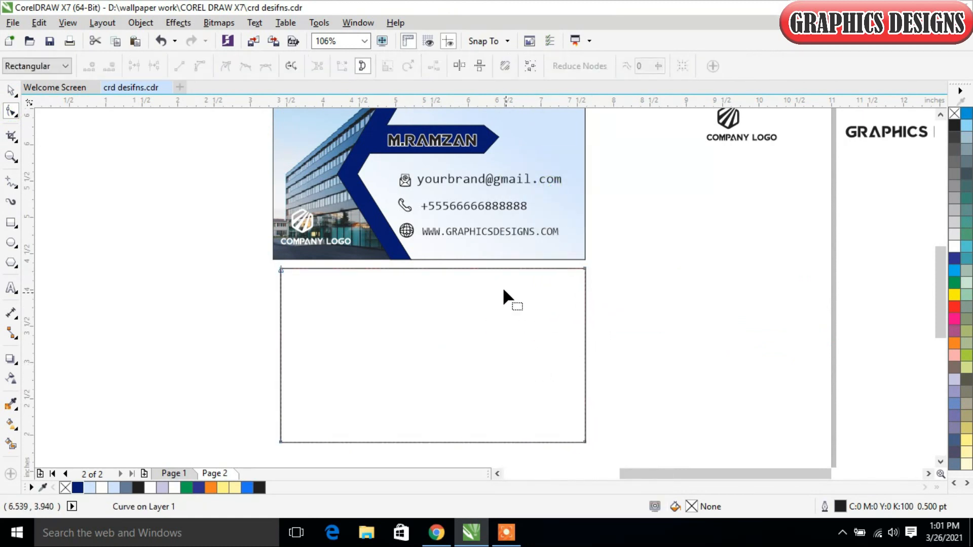
- Add nodes near the right end of the top and bottom edges and midway along the right edge
left_click(522, 269)
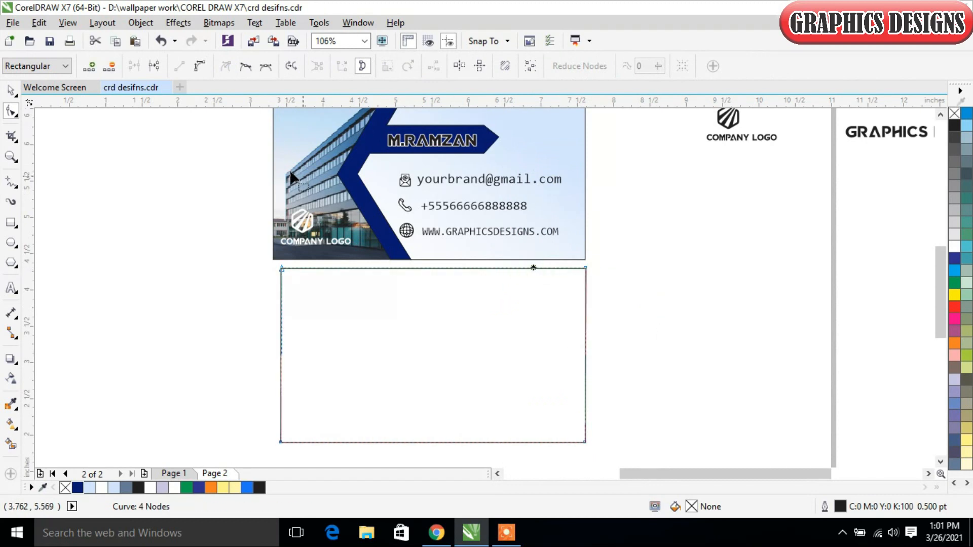
left_click(93, 66)
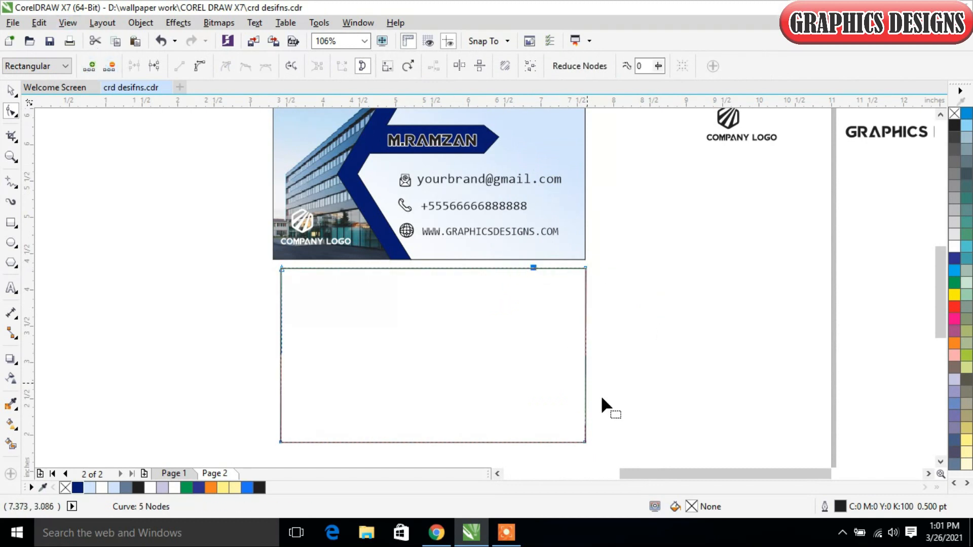
left_click(535, 442)
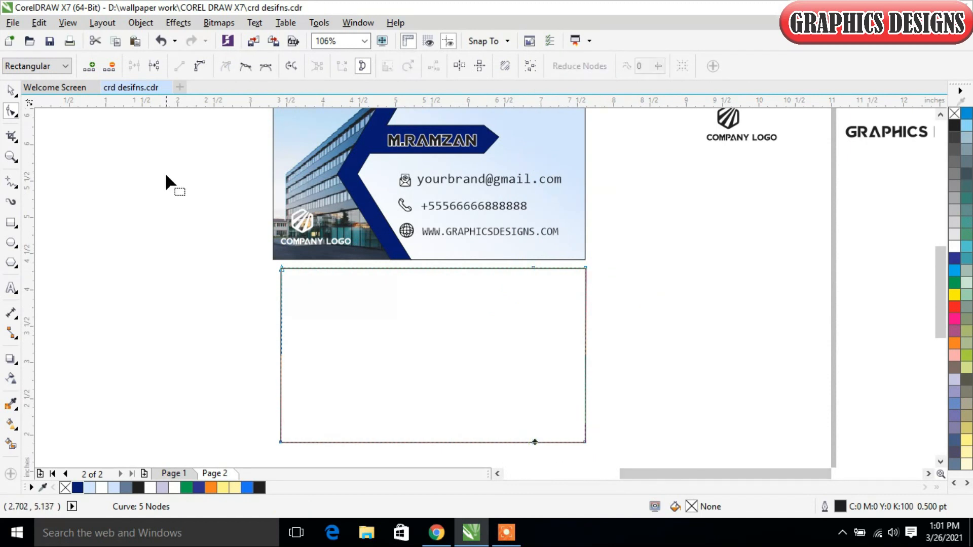
left_click(89, 67)
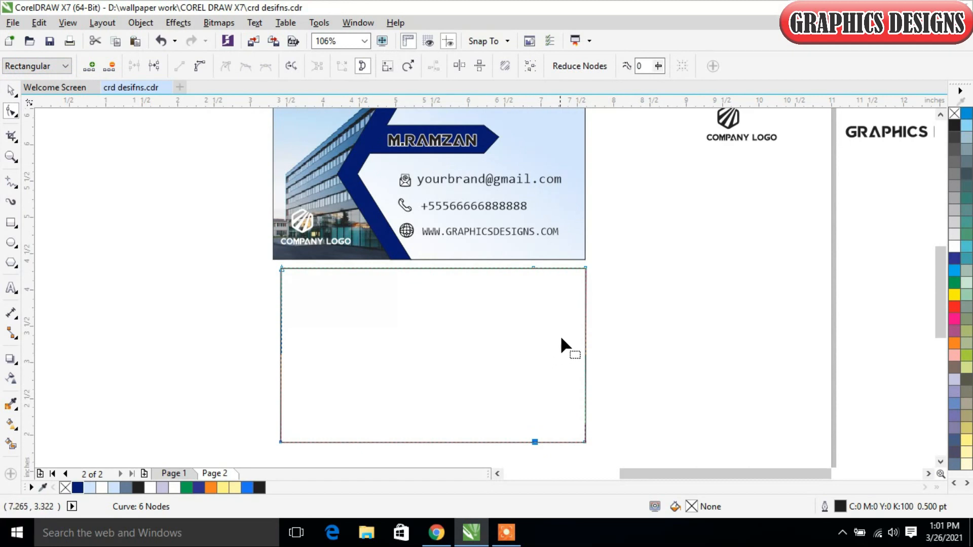
left_click(586, 353)
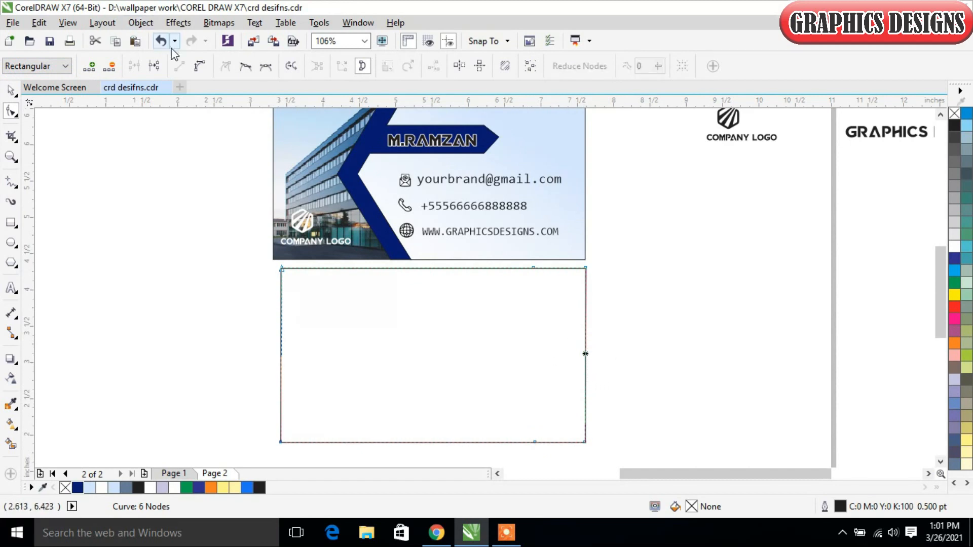
left_click(88, 67)
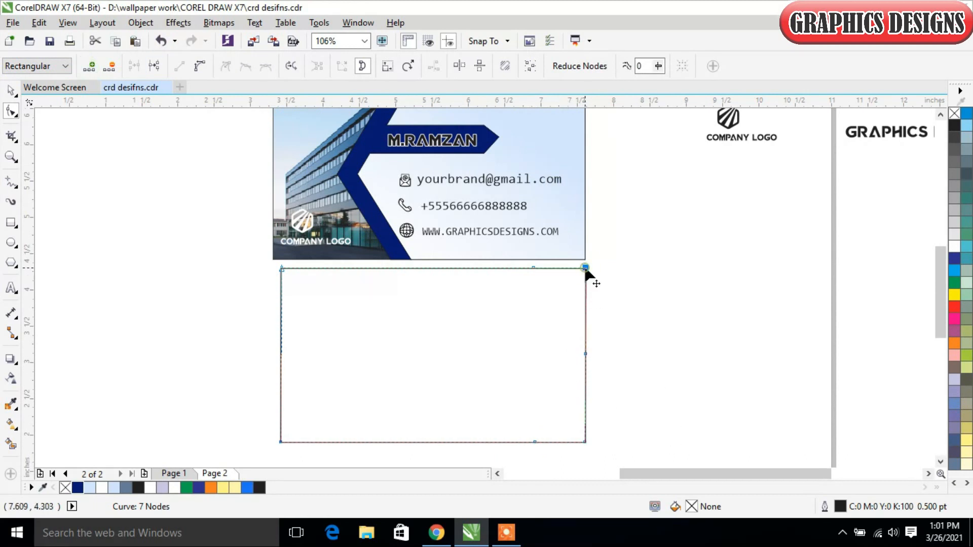
- Delete the two right corner nodes so the duplicate ends in an arrow point
left_click(109, 66)
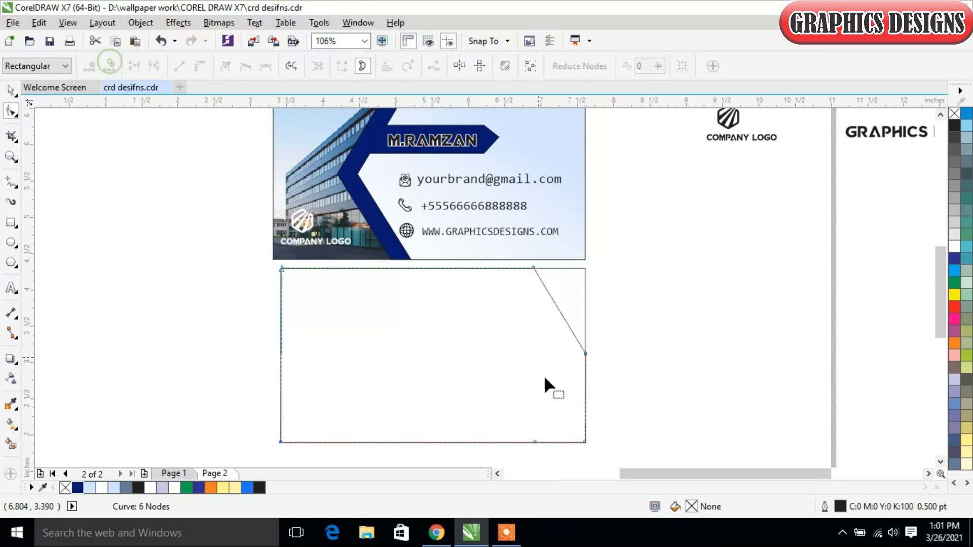
left_click(584, 442)
left_click(109, 66)
- Shift the three arrow-point nodes left together, making the shape about 3.55 in wide
left_click_drag(608, 261, 518, 428)
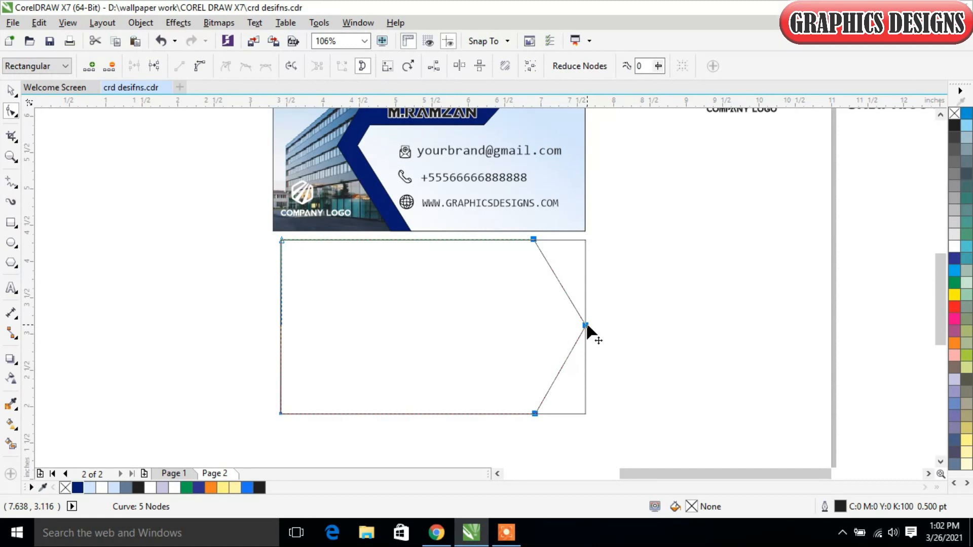
left_click_drag(586, 326, 537, 328)
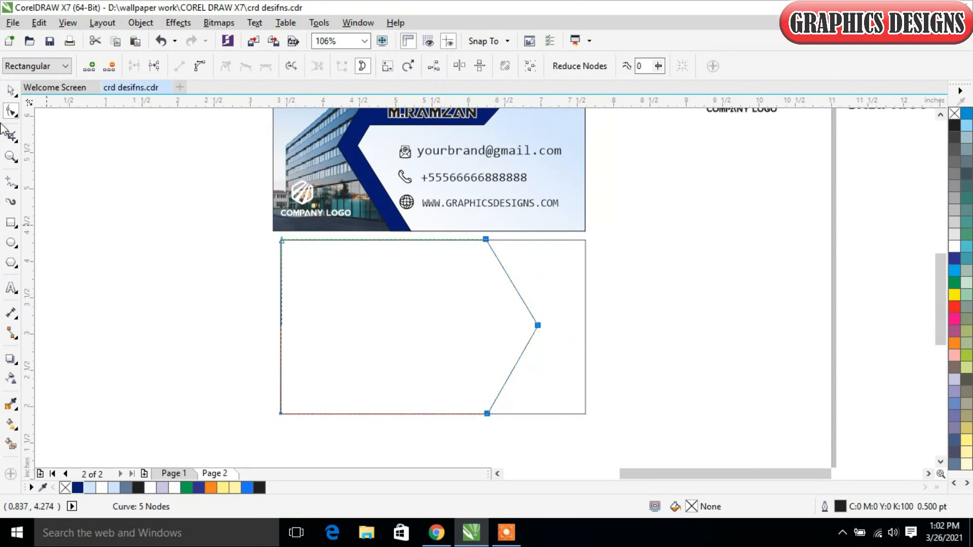
- Duplicate the arrow shape in place and scale the copy about its centre to 81%, about 2.87 in wide
left_click(10, 90)
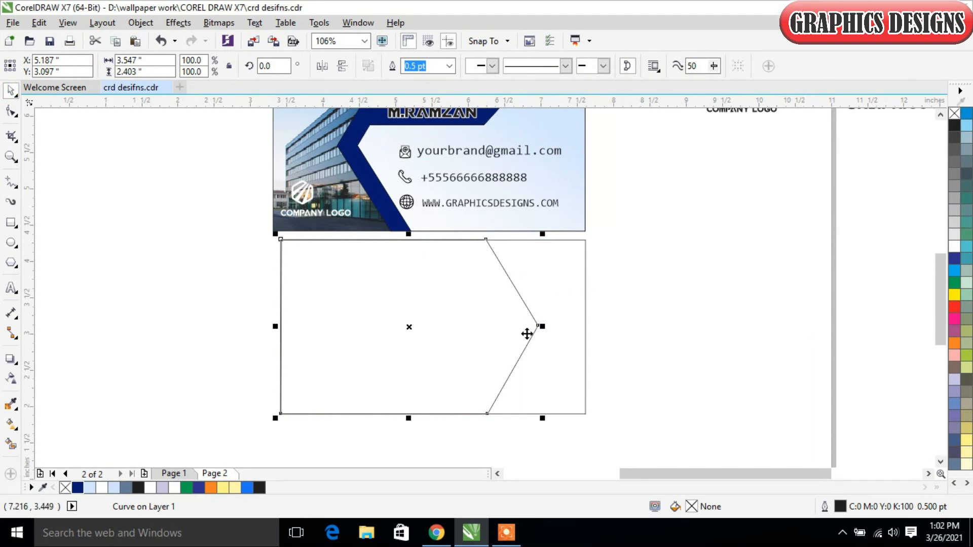
right_click(467, 304)
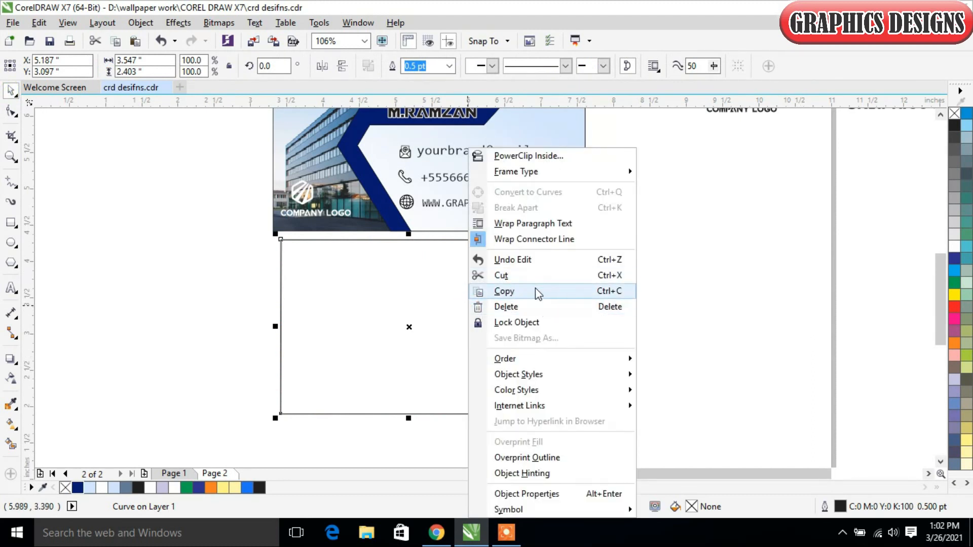
left_click(535, 288)
right_click(726, 250)
left_click(767, 341)
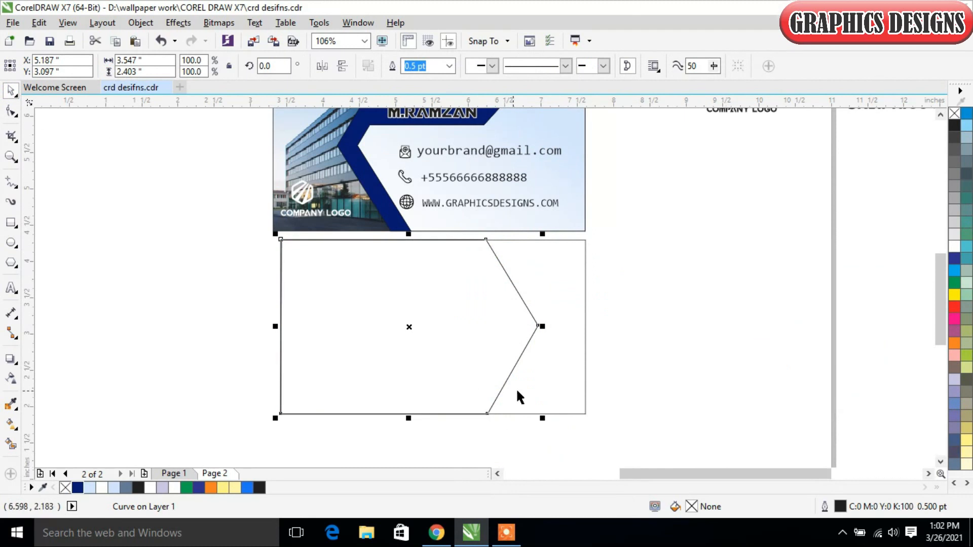
left_click_drag(541, 419, 523, 402)
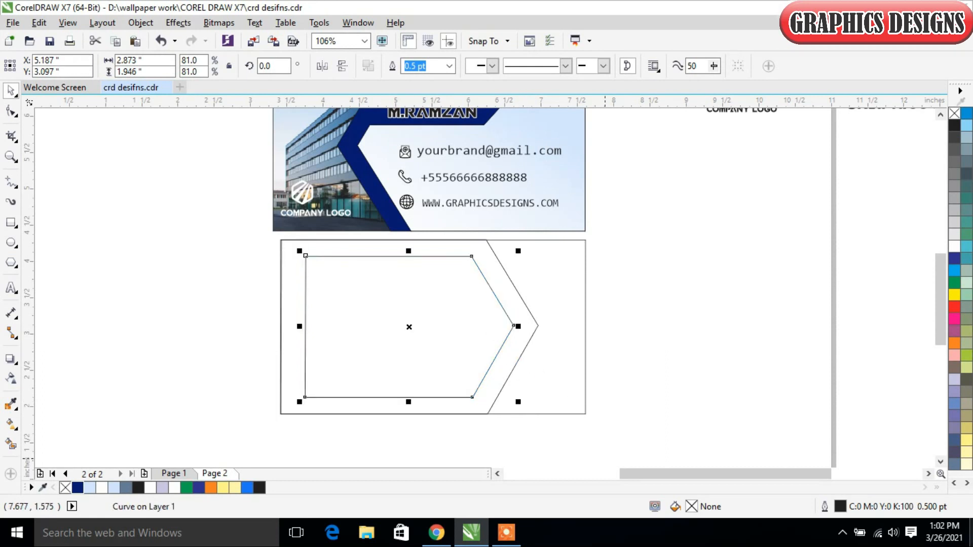
- Nudge the smaller arrow horizontally to X 5.827 in so its point extends past the larger arrow's point
key("Right")
key("Right")
key("Right")
key("Right")
key("Right")
key("Right")
key("Right")
key("Right")
key("Right")
key("Right")
key("Right")
key("Right")
key("Right")
key("Right")
key("Right")
key("Right")
key("Right")
key("Right")
key("Right")
key("Right")
key("Right")
key("Right")
key("Right")
key("Right")
key("Right")
key("Right")
key("Right")
key("Right")
key("Right")
key("Right")
key("Right")
key("Right")
key("Right")
key("Right")
key("Right")
key("Right")
key("Right")
key("Right")
key("Right")
key("Right")
key("Right")
key("Right")
key("Right")
key("Right")
key("Right")
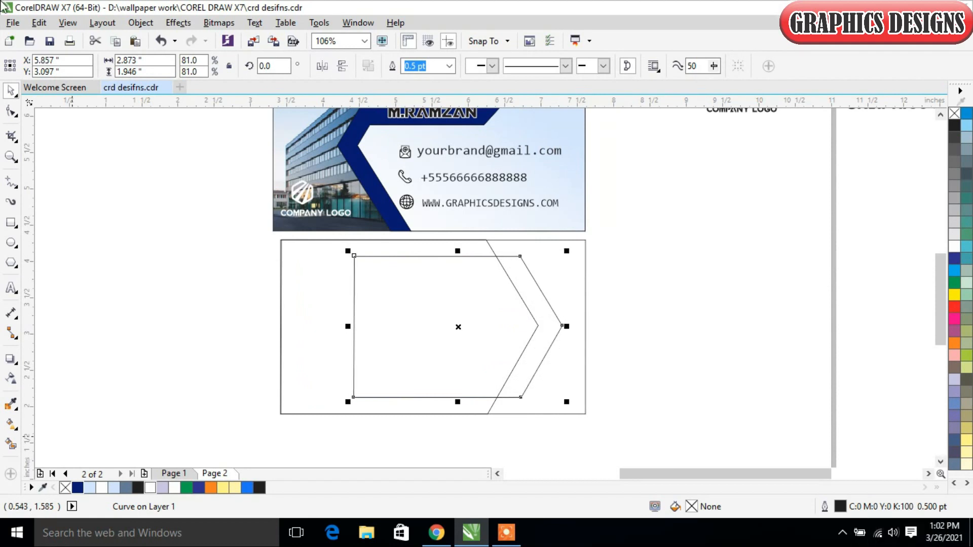
key("Left")
key("Left")
key("Left")
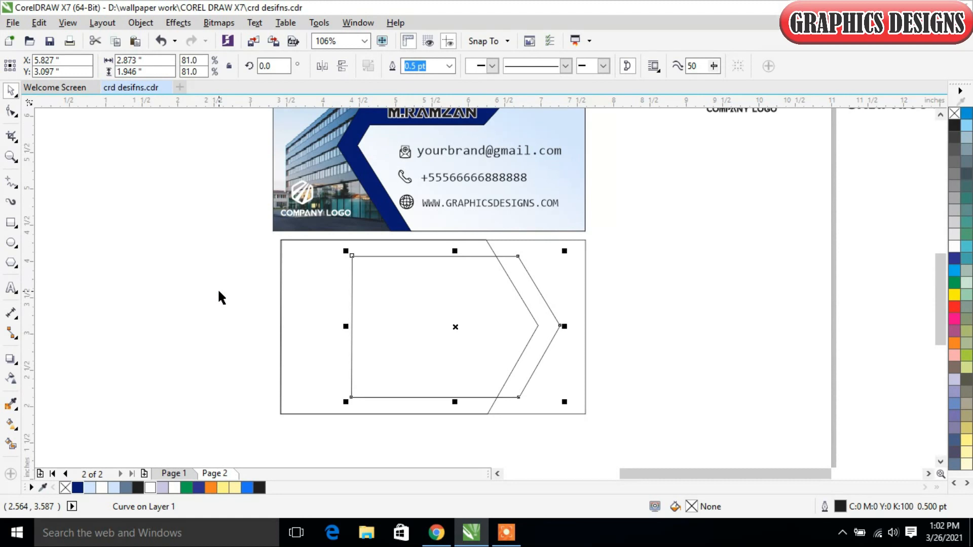
left_click(641, 349)
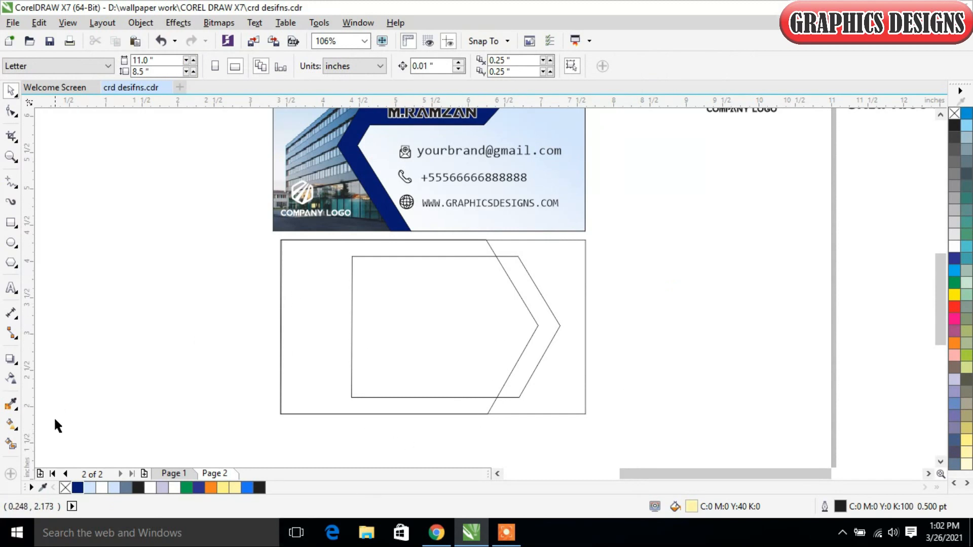
- Smart-fill the chevron area between the two arrow outlines, using the slate-blue fill and a 0.5 pt black outline
left_click(10, 443)
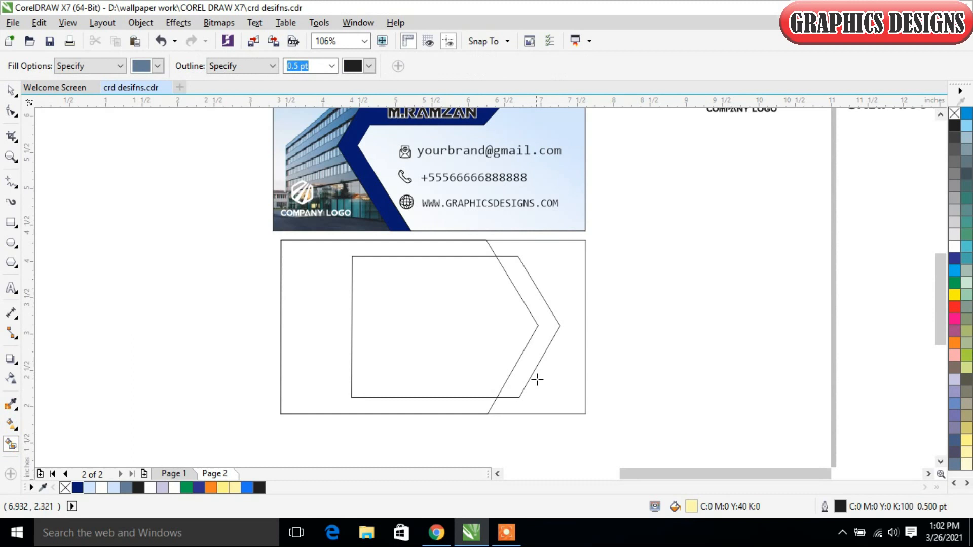
left_click(536, 349)
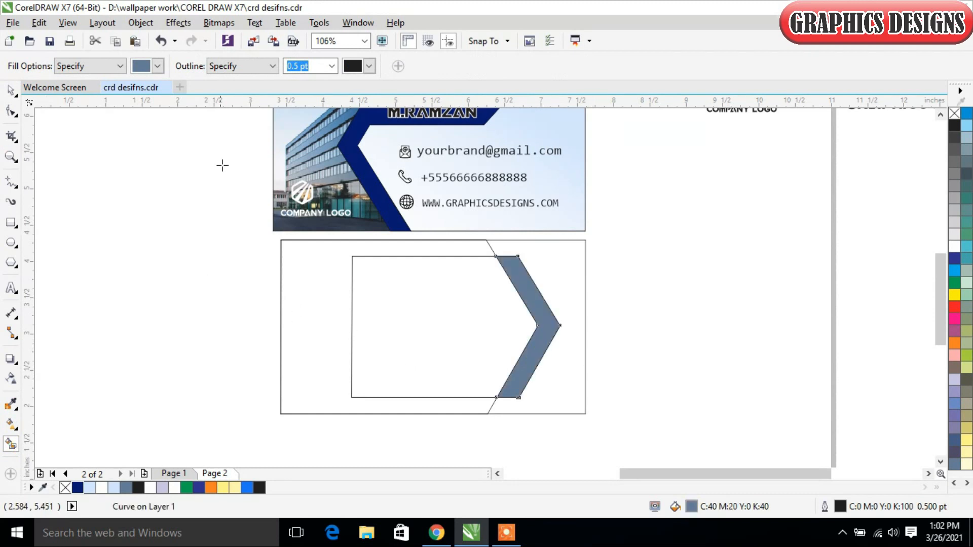
left_click(11, 90)
left_click(148, 329)
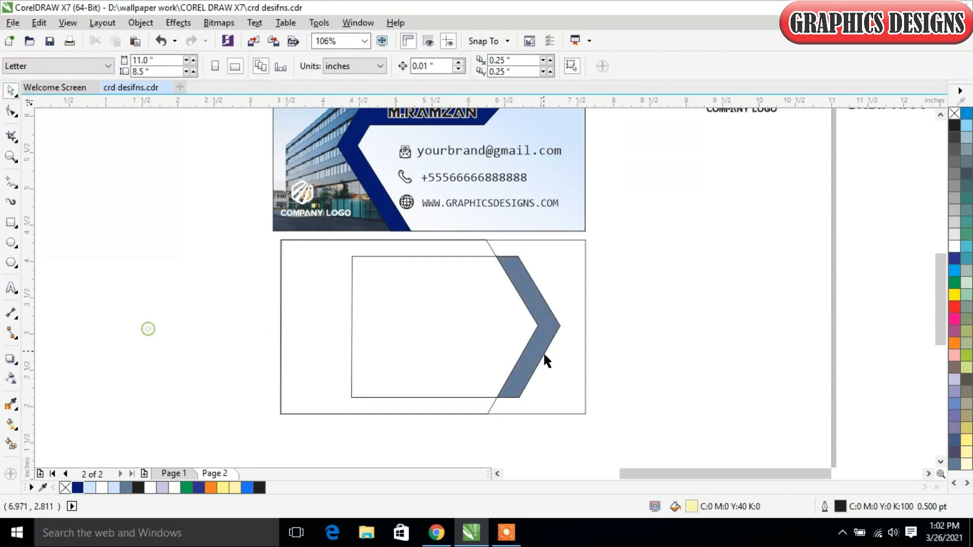
- Delete the smaller arrow outline, keeping the filled chevron
left_click(349, 336)
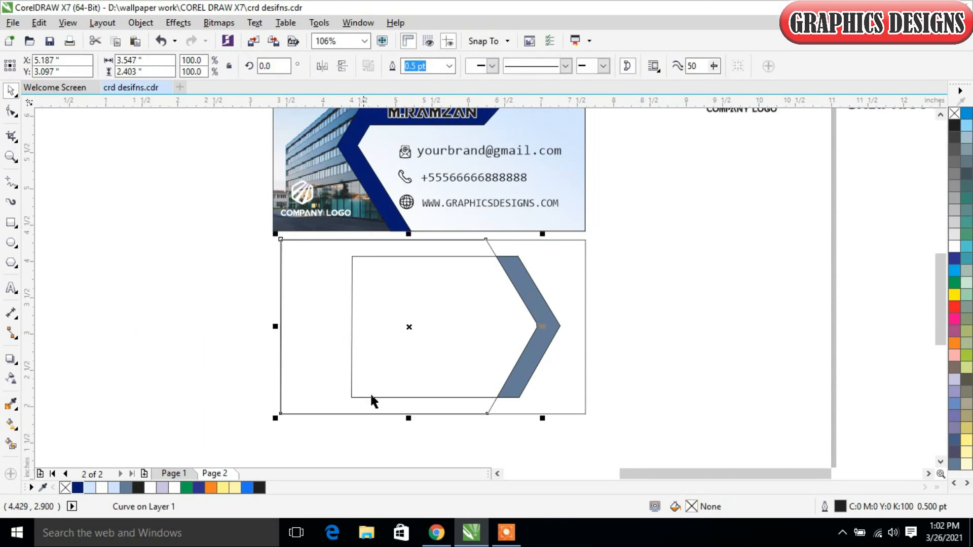
left_click(435, 439)
left_click(490, 397)
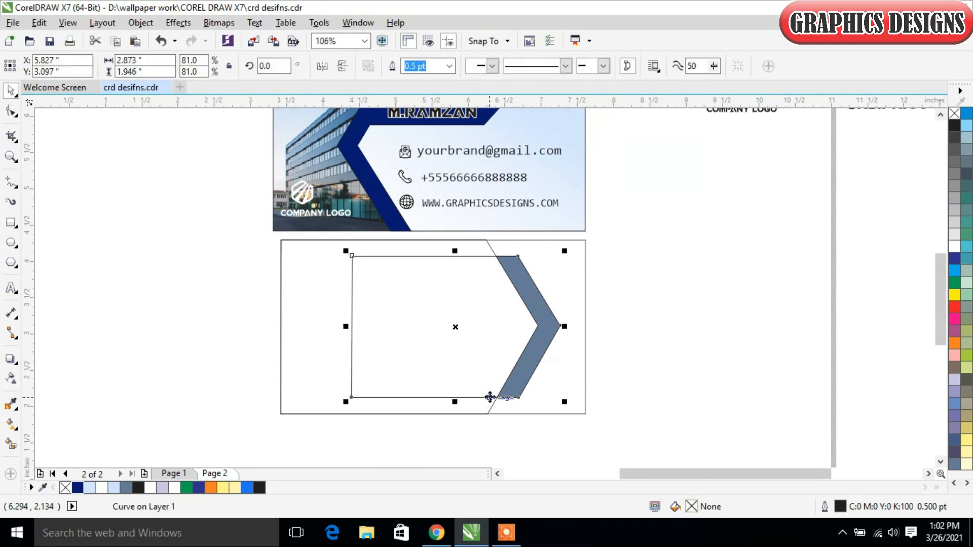
left_click(605, 277)
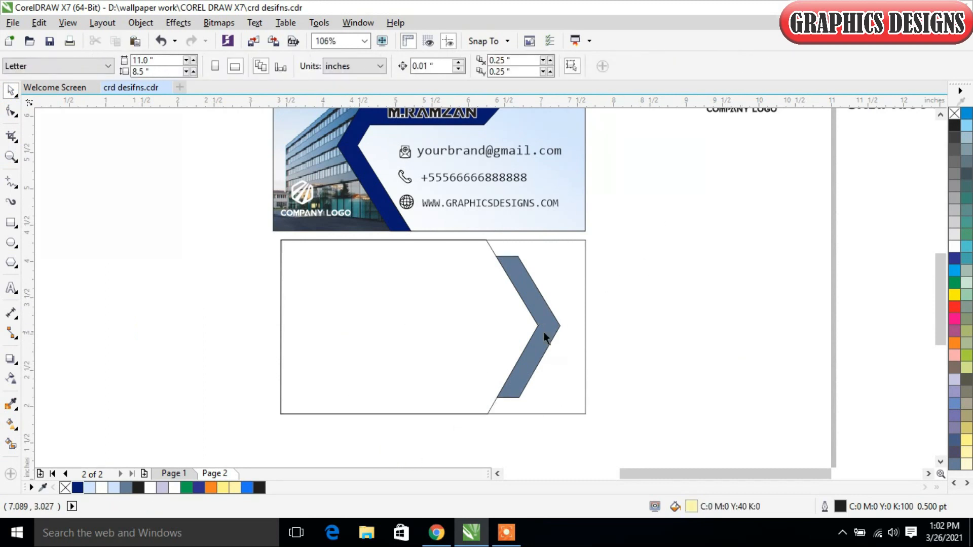
- Recolour the chevron with the card's navy, R6 G26 B115
left_click(535, 304)
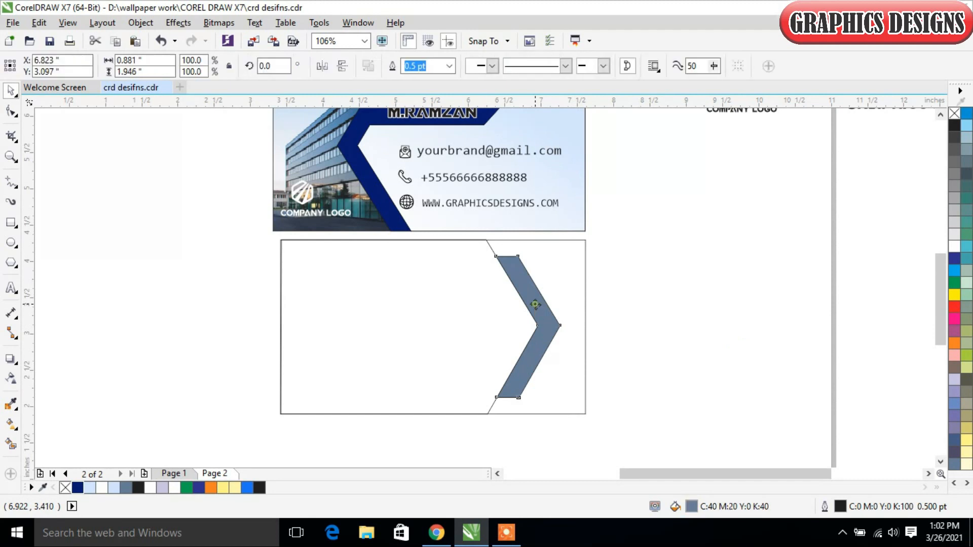
left_click(77, 489)
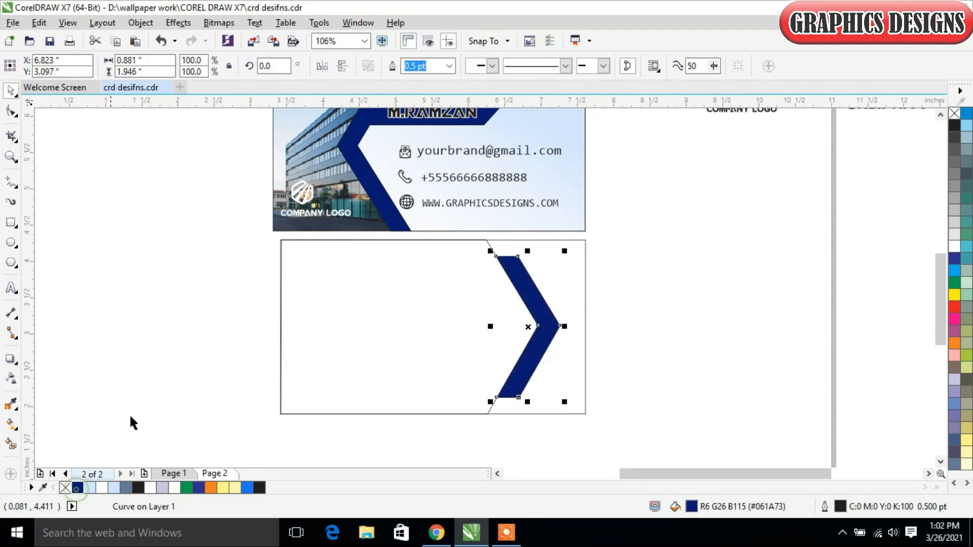
left_click(708, 322)
left_click(563, 264)
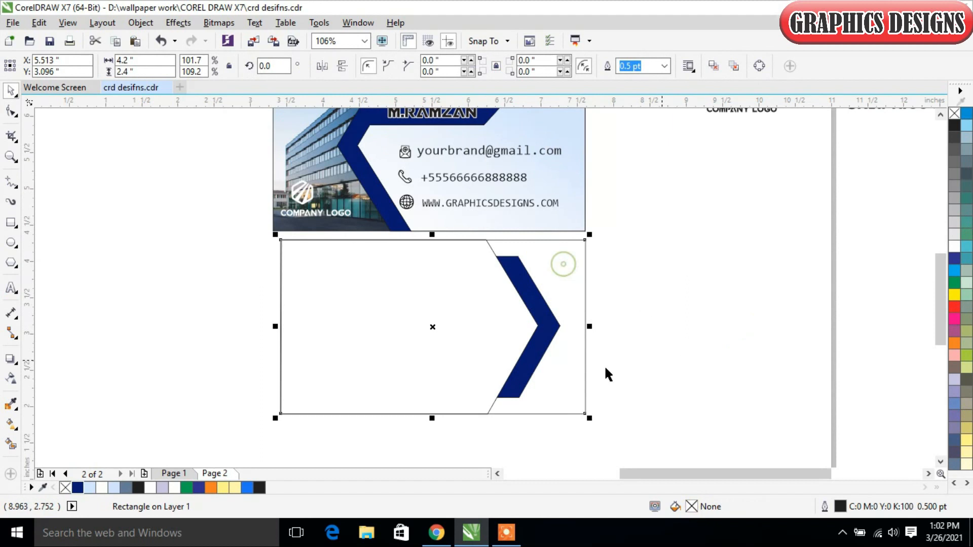
left_click(11, 445)
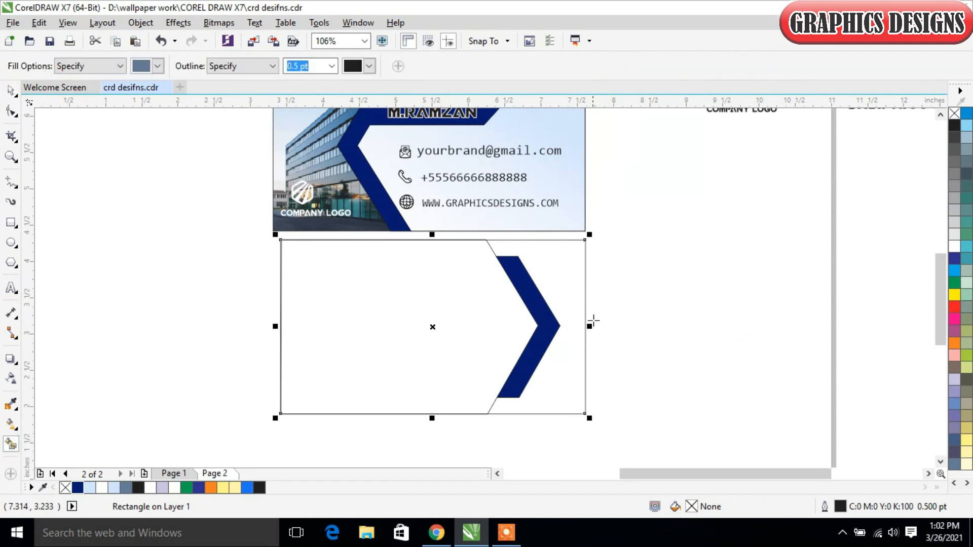
left_click(12, 423)
left_click_drag(564, 257, 516, 413)
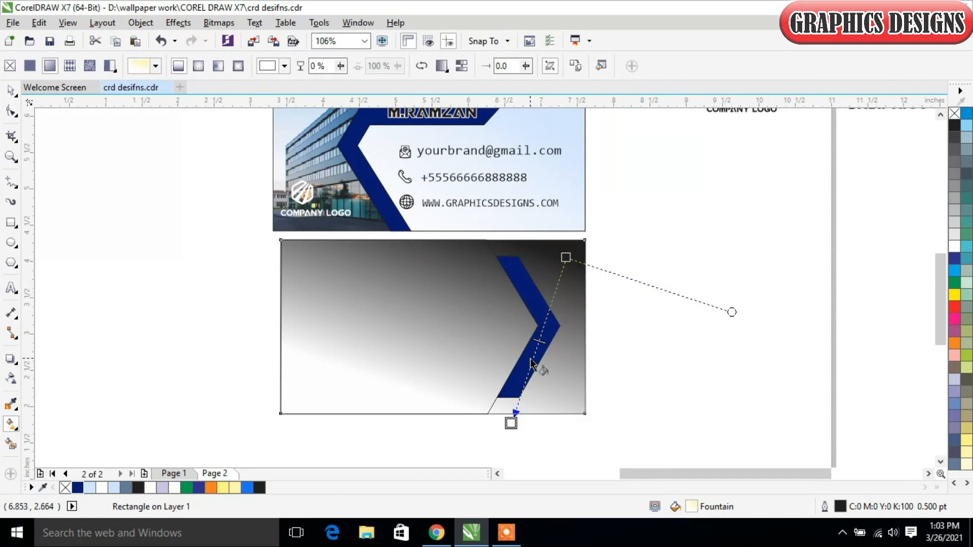
key("ctrl+z")
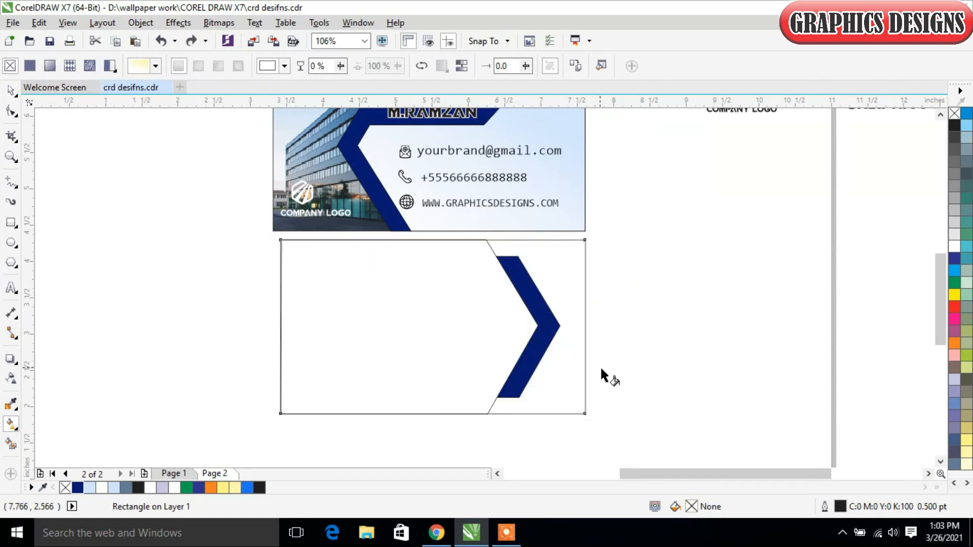
- Smart-fill the large arrow area with slate blue C40 M20 Y0 K40
left_click(11, 92)
left_click(11, 443)
left_click(351, 363)
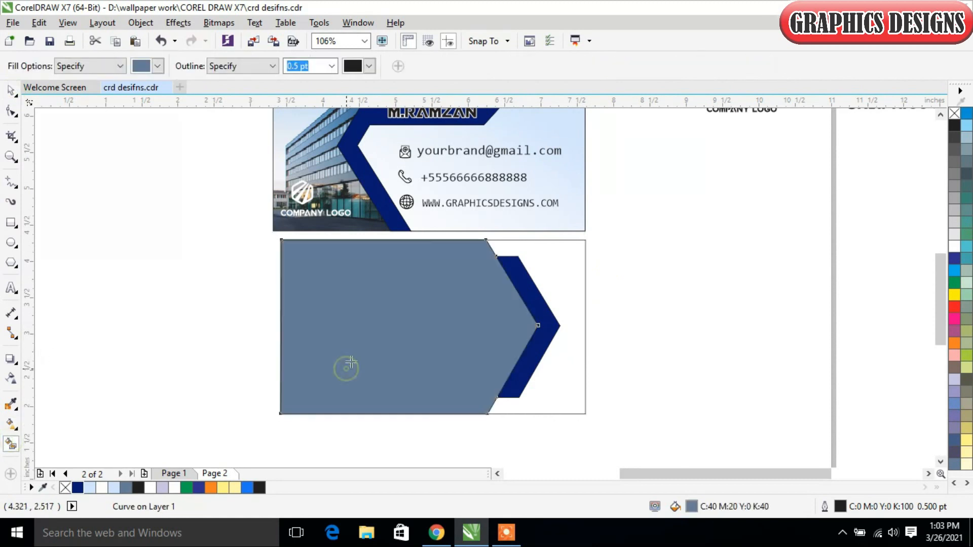
left_click(11, 92)
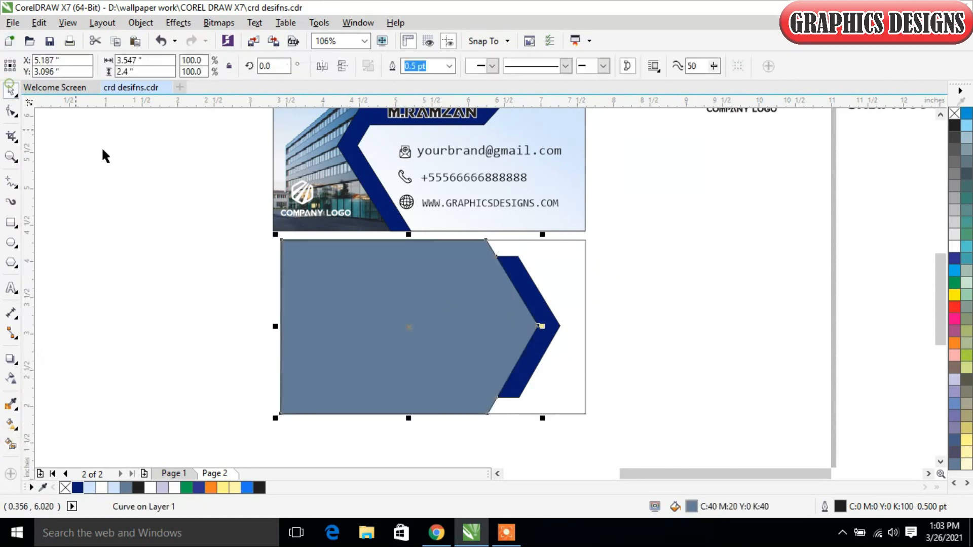
- Apply a diagonal linear fountain fill to the back card's rectangle, running from light blue near the upper right to white below
left_click(556, 272)
left_click(11, 425)
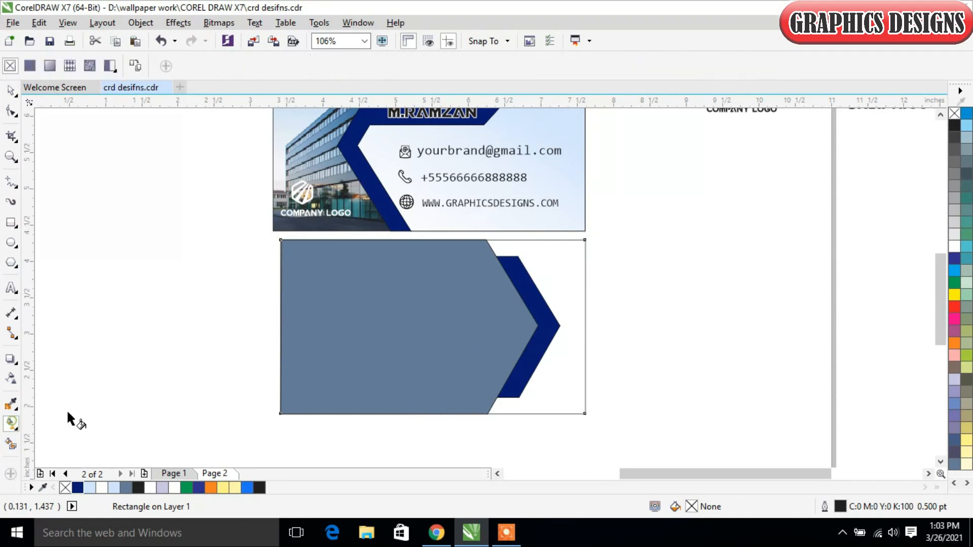
left_click_drag(574, 272, 519, 429)
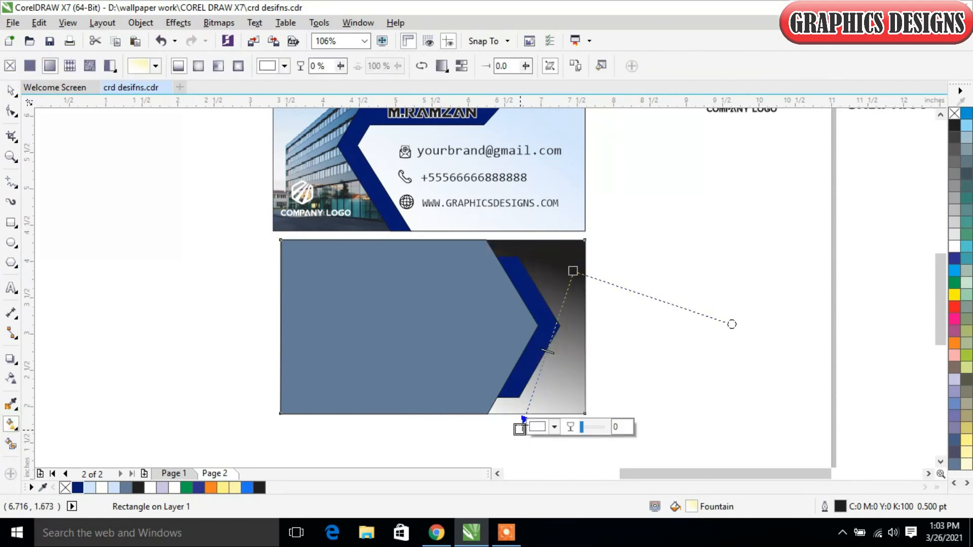
left_click(573, 271)
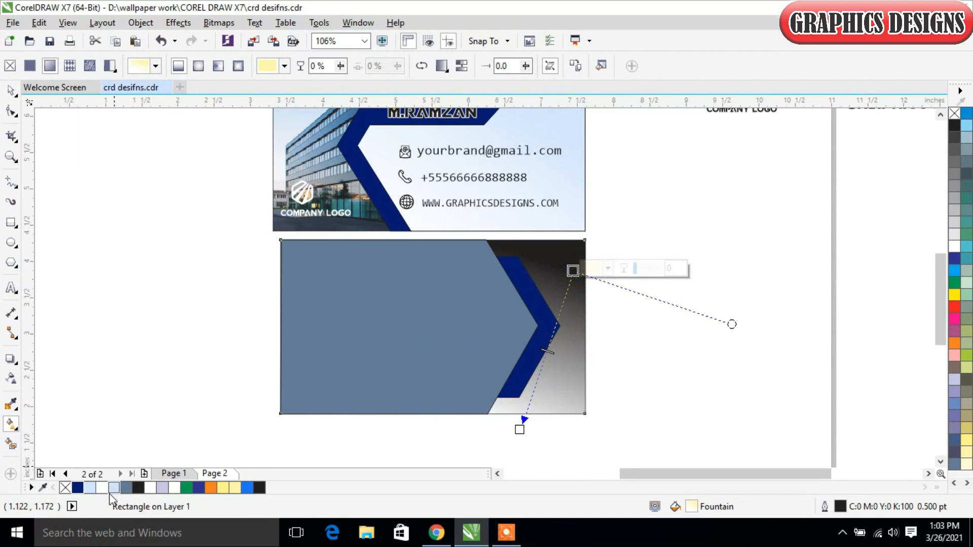
left_click(89, 489)
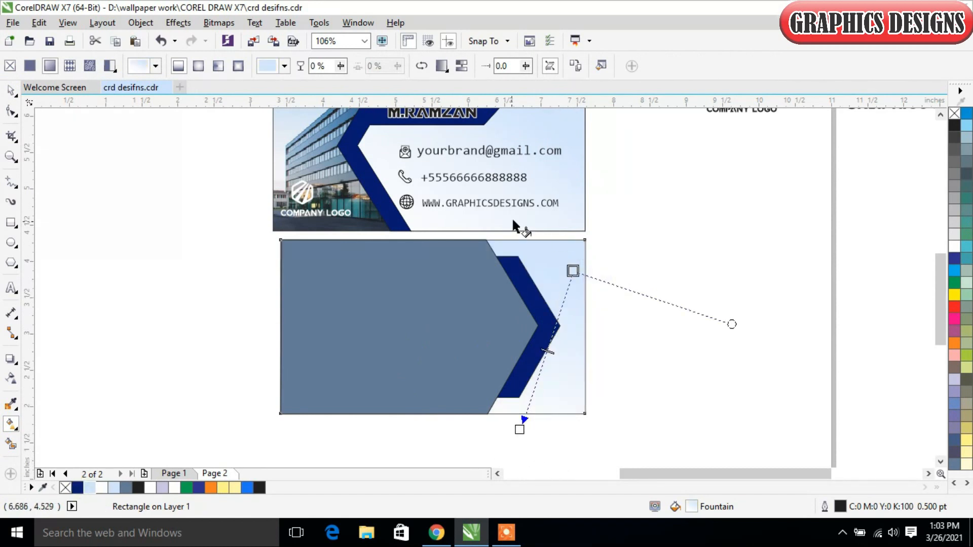
- Lower both ends of the background gradient slightly so the light blue reaches further down the card
left_click_drag(572, 271, 573, 293)
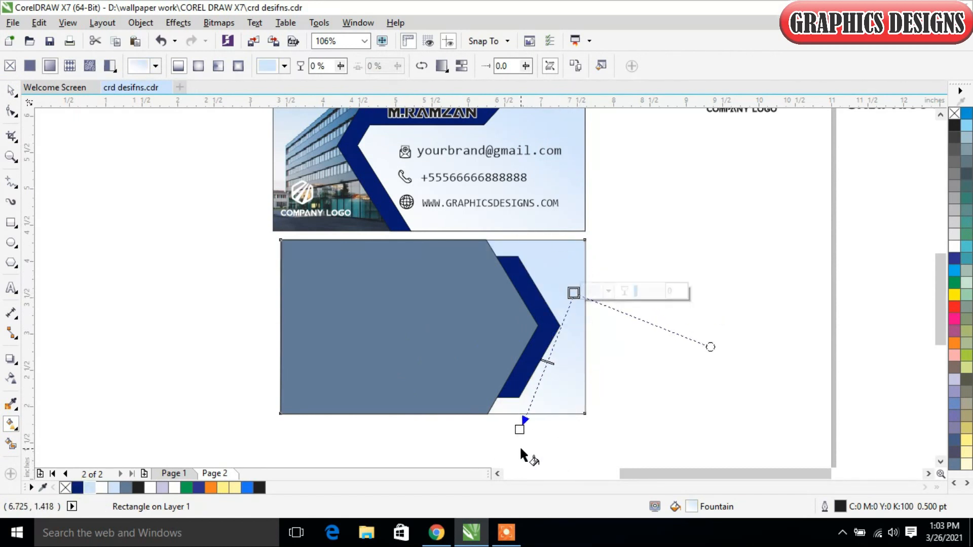
left_click_drag(521, 430, 515, 436)
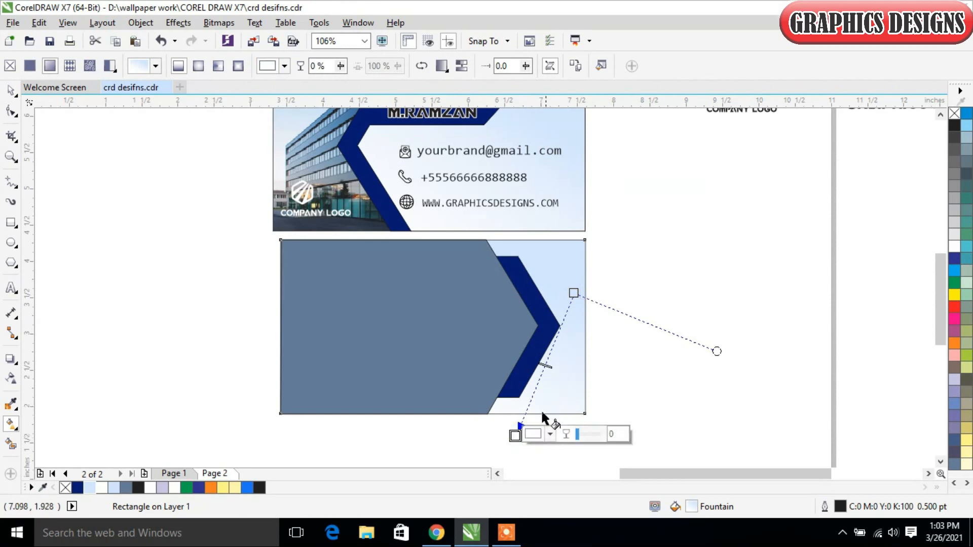
left_click(11, 91)
left_click(114, 287)
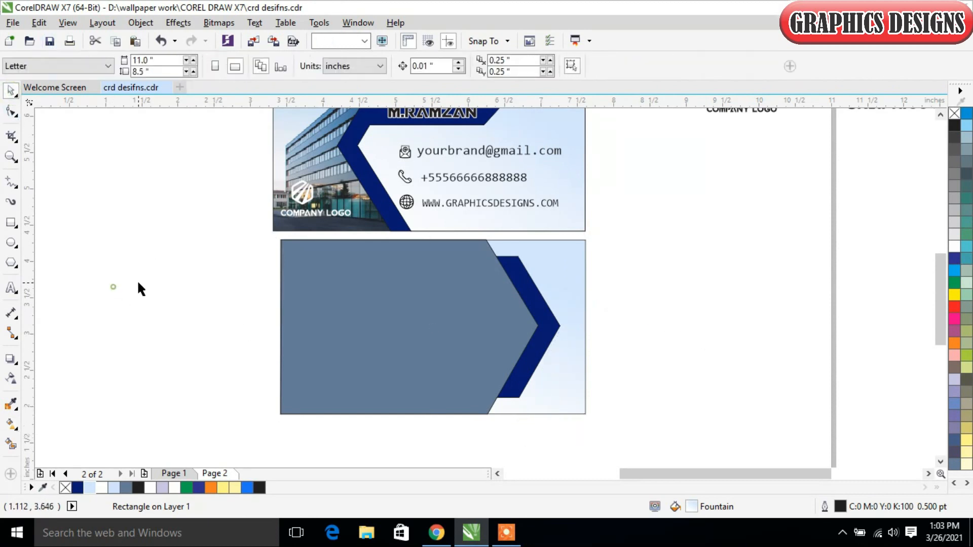
- Import company3.jpg and place it beside the card at about 2.43 in wide
left_click(354, 303)
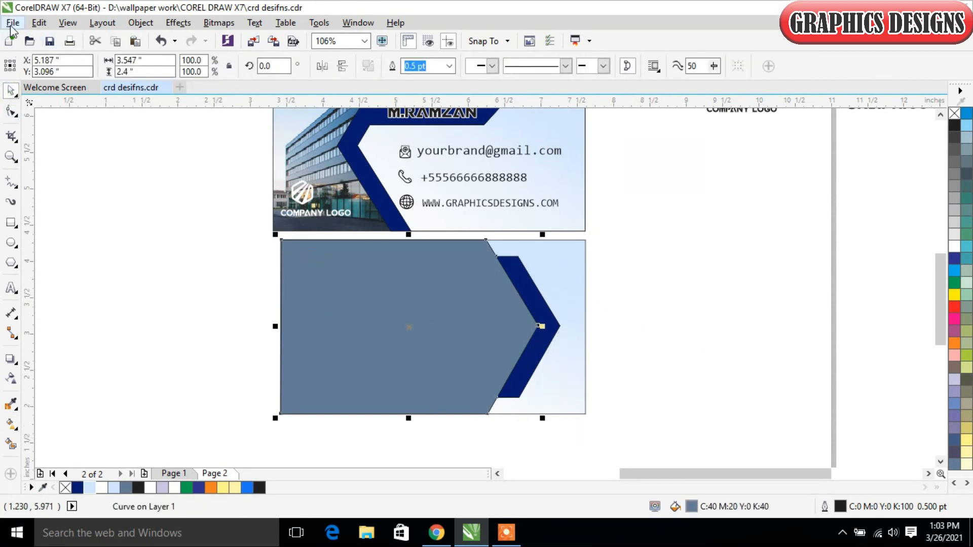
left_click(13, 22)
left_click(61, 242)
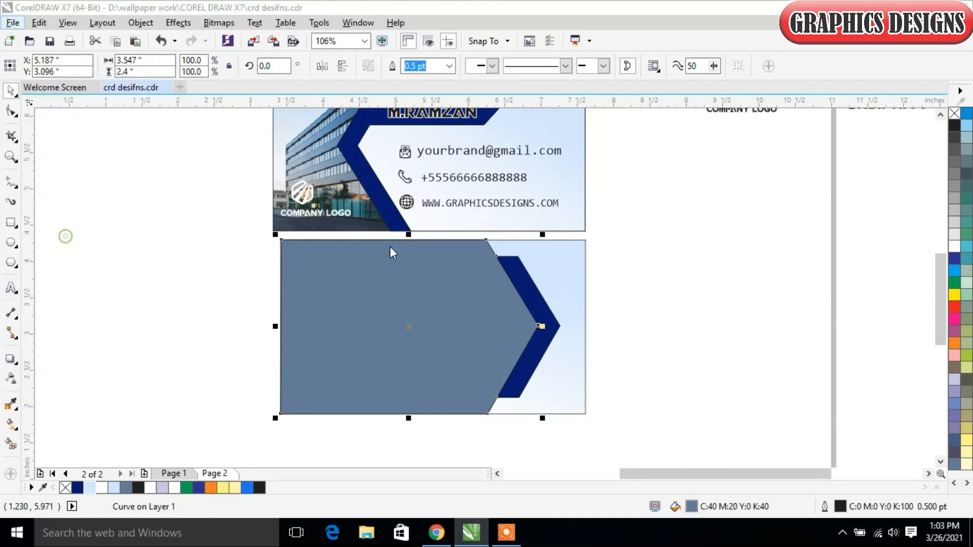
scroll(445, 286, "down", 1)
left_click(445, 287)
left_click(481, 393)
left_click_drag(634, 193, 811, 277)
- PowerClip the building photo inside the large slate-blue arrow shape
right_click(734, 239)
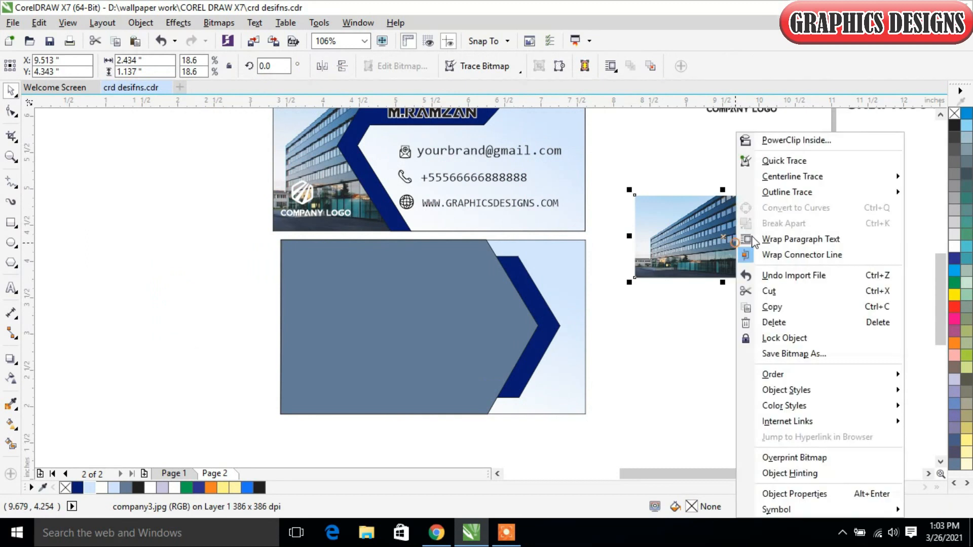
left_click(793, 139)
left_click(354, 369)
- Edit the arrow's PowerClip contents, enlarging the building photo to about 4.5 × 2.6 in so it covers the whole frame
right_click(447, 328)
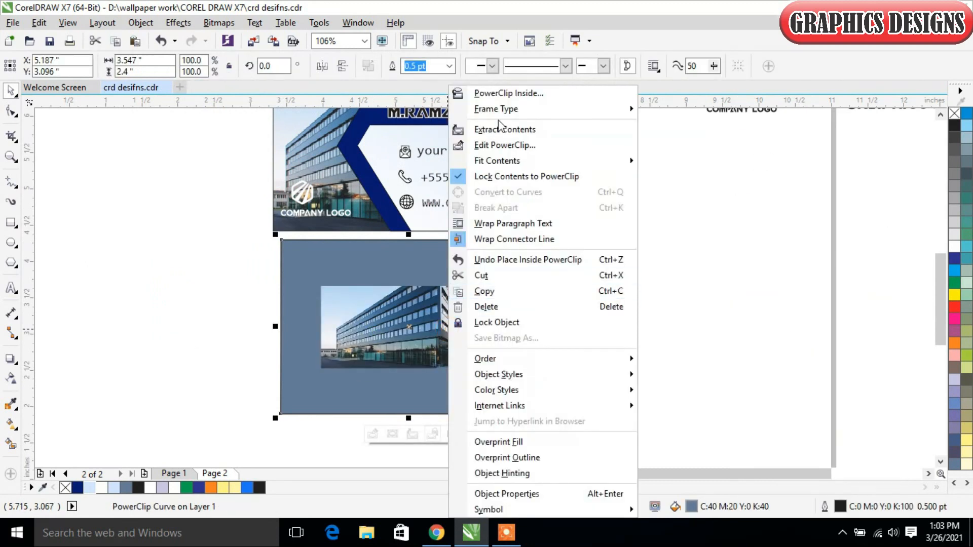
left_click(496, 144)
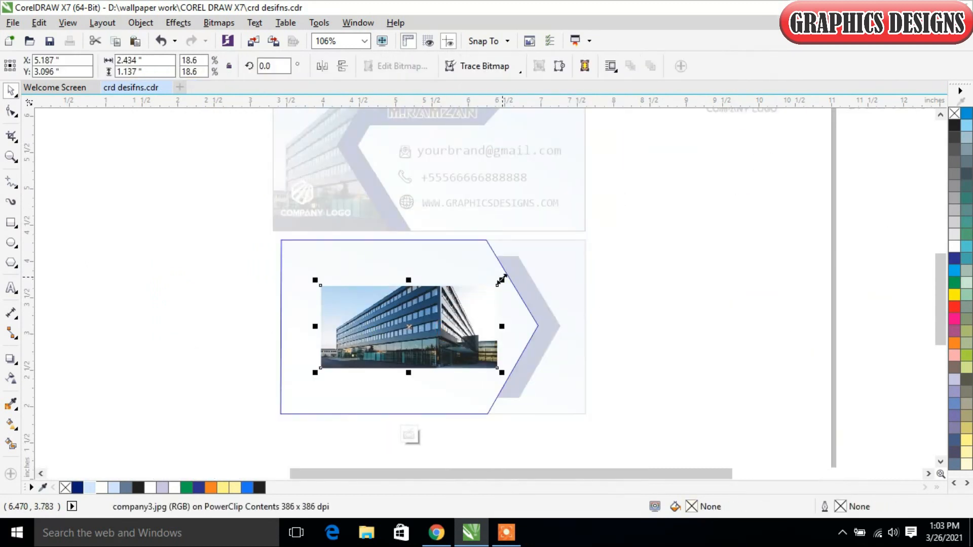
left_click_drag(501, 278, 594, 208)
left_click_drag(222, 326, 254, 326)
left_click_drag(426, 237, 425, 225)
left_click_drag(425, 412, 425, 424)
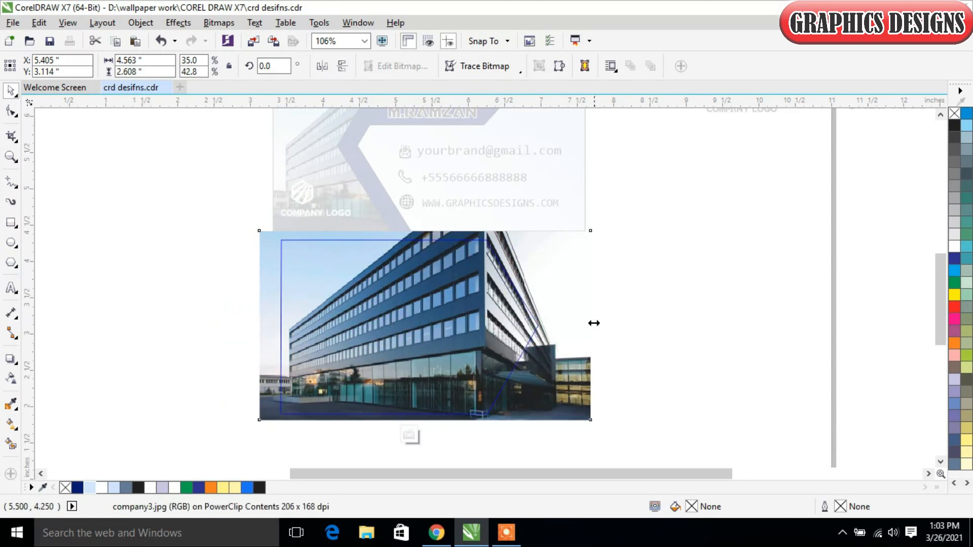
left_click_drag(591, 324, 587, 324)
left_click(412, 434)
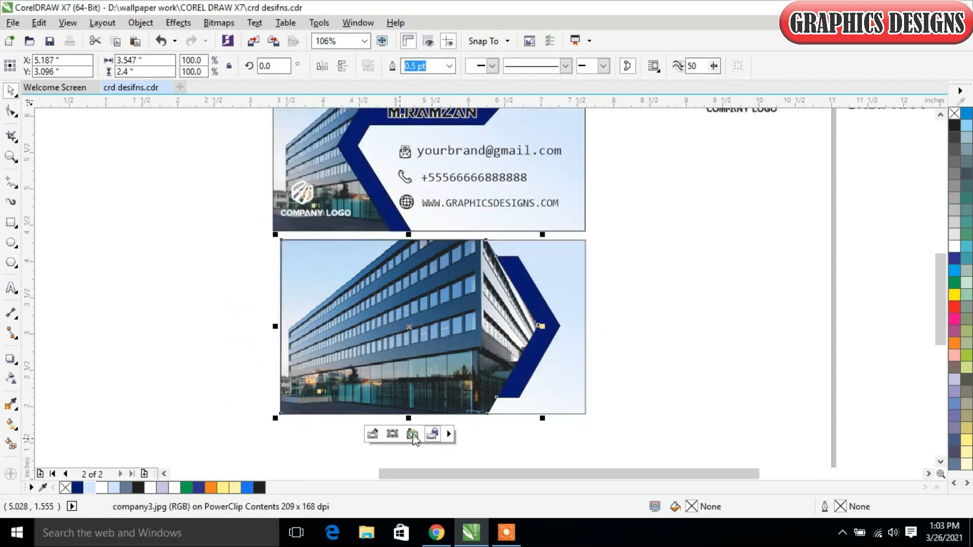
- Draw a rectangle about 1.4 × 1.5 in over the lower right of the card back and remove its outline
left_click(762, 358)
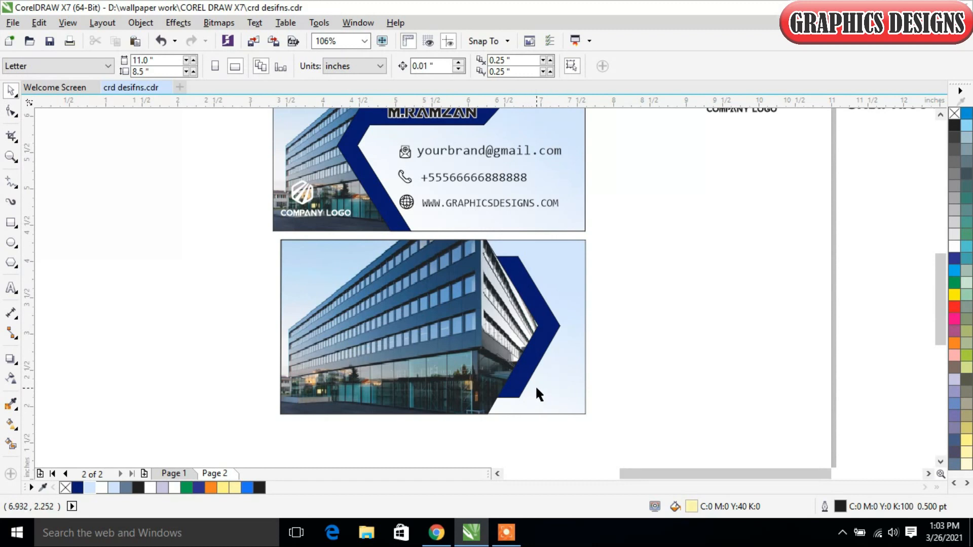
left_click(11, 222)
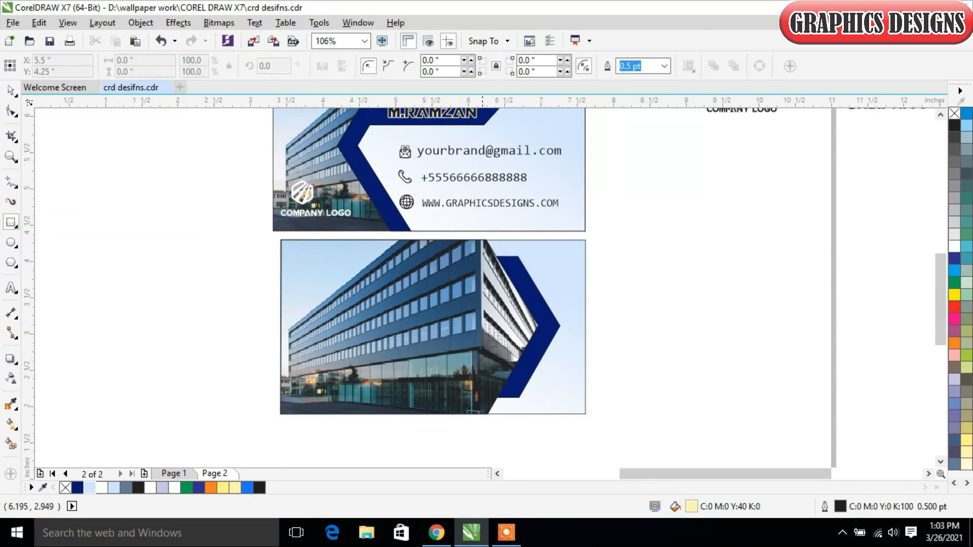
left_click_drag(471, 333, 573, 440)
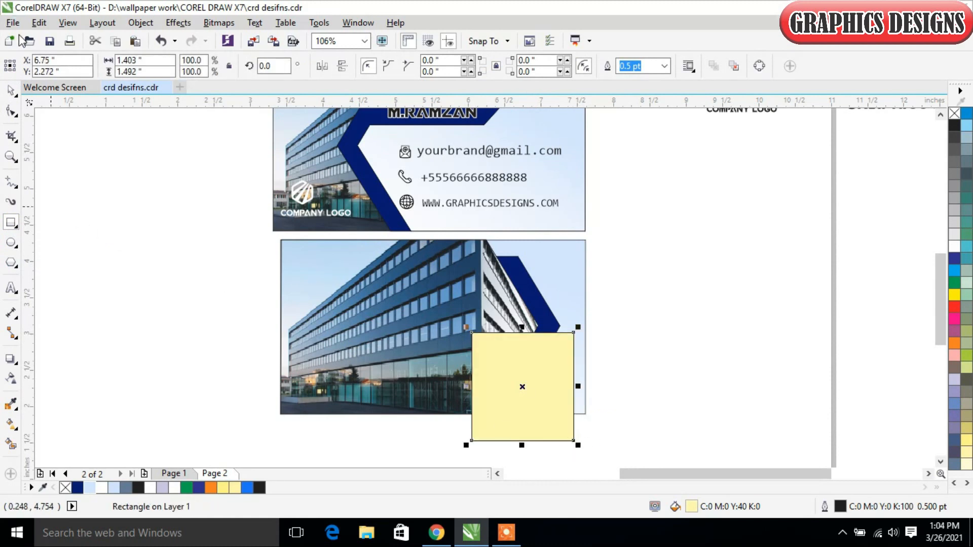
left_click(11, 90)
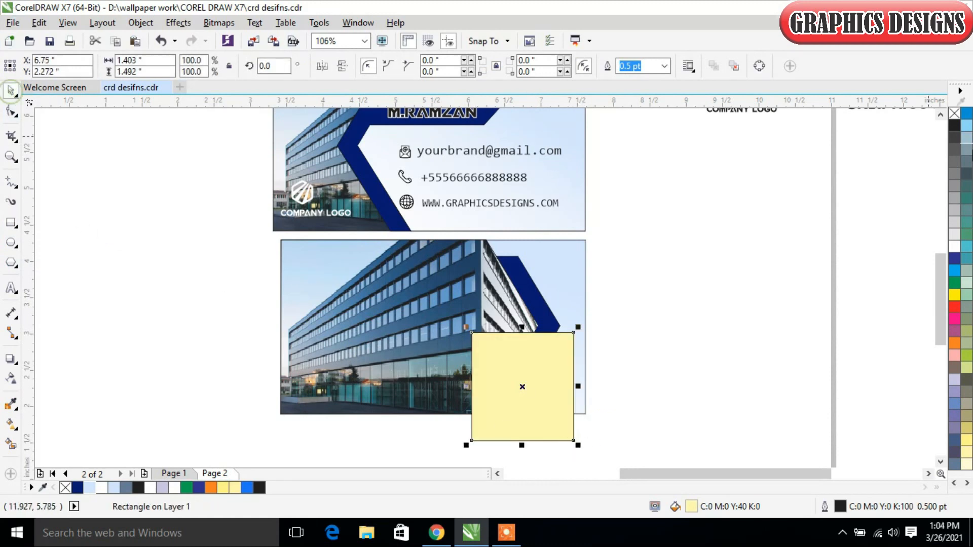
right_click(953, 114)
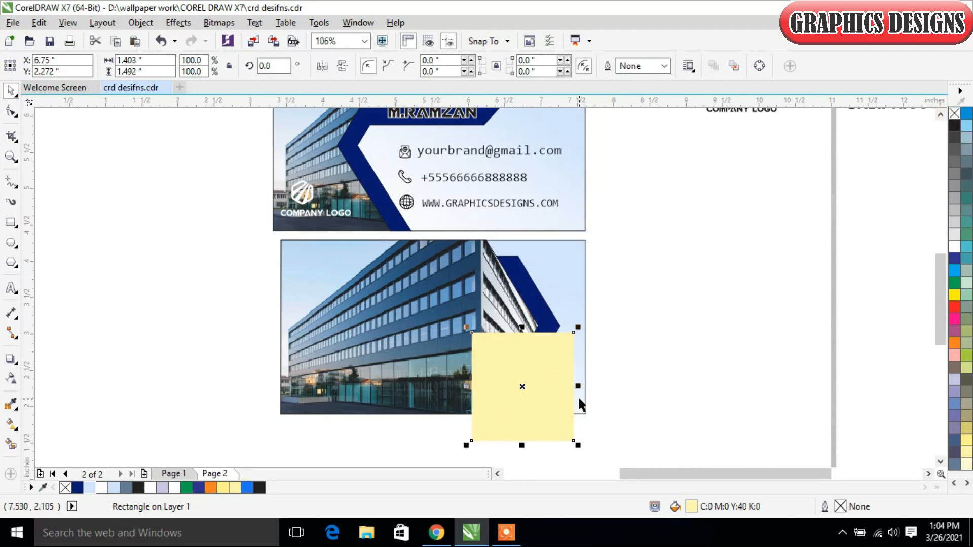
- Rotate the yellow rectangle by about 35° and place it so one corner meets the card back's lower-right corner
left_click(562, 428)
left_click_drag(578, 447, 610, 439)
left_click_drag(536, 385, 522, 389)
left_click(554, 416)
left_click_drag(589, 463, 635, 430)
mouse_move(539, 360)
left_mouse_down()
mouse_move(552, 367)
mouse_move(543, 367)
left_mouse_up()
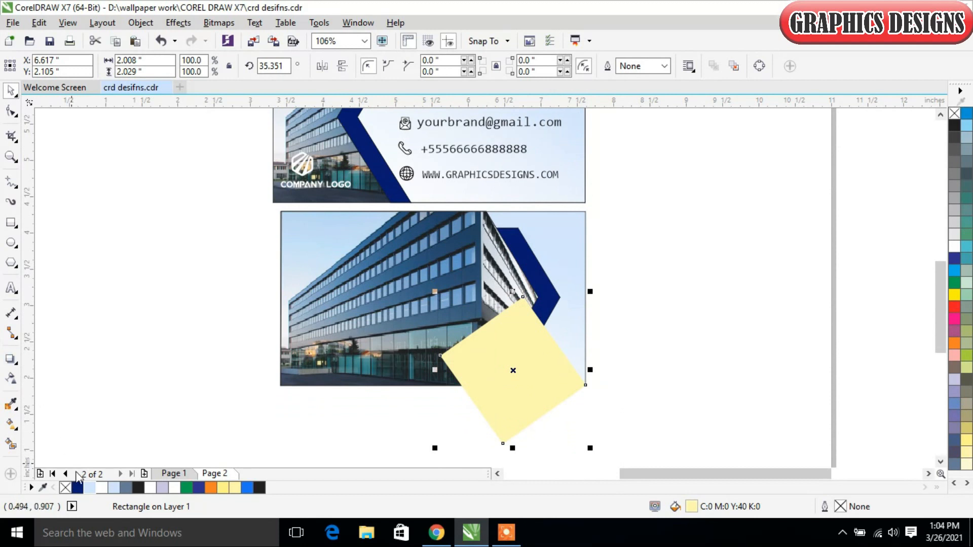
- Fill the rotated rectangle with bright blue #1C77FC and PowerClip it inside the card back's gradient background
left_click(249, 489)
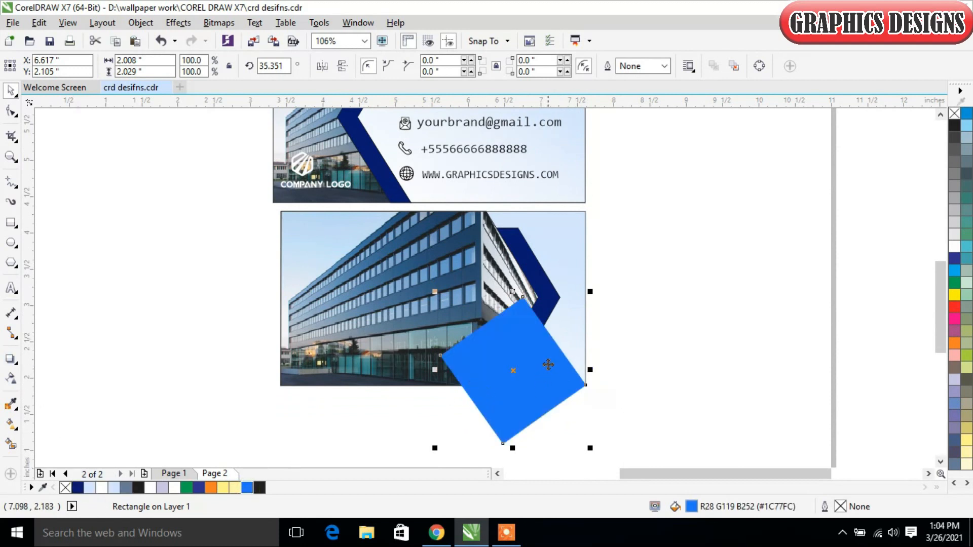
right_click(548, 364)
left_click(583, 155)
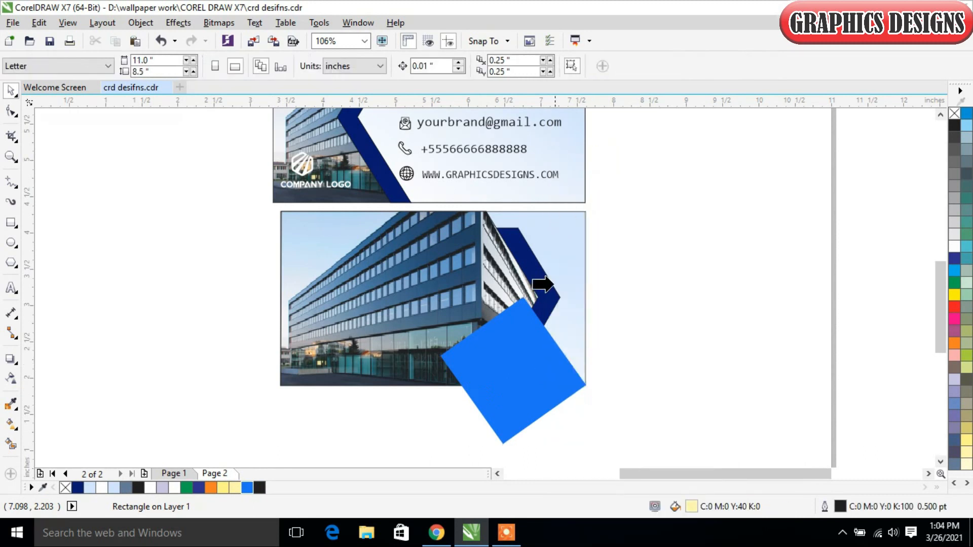
left_click(572, 247)
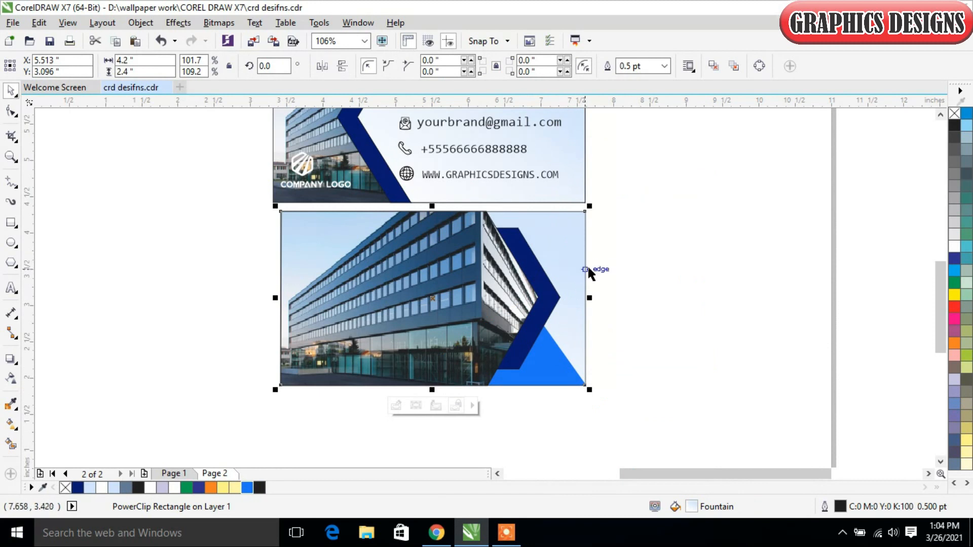
- Add a drop shadow to the navy chevron on the card back, offset about 0.067 in to the right
left_click(540, 282, "ctrl")
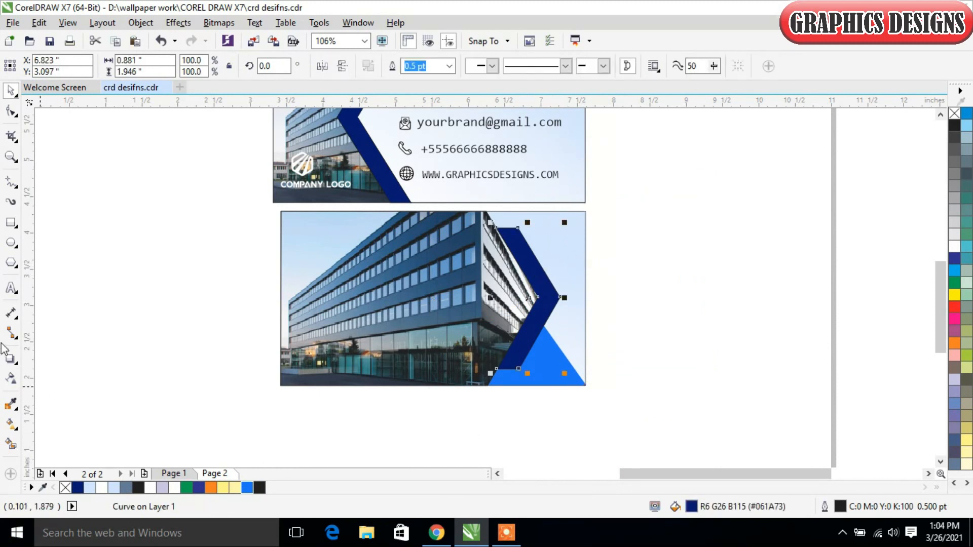
left_click(10, 358)
left_click_drag(537, 297, 560, 297)
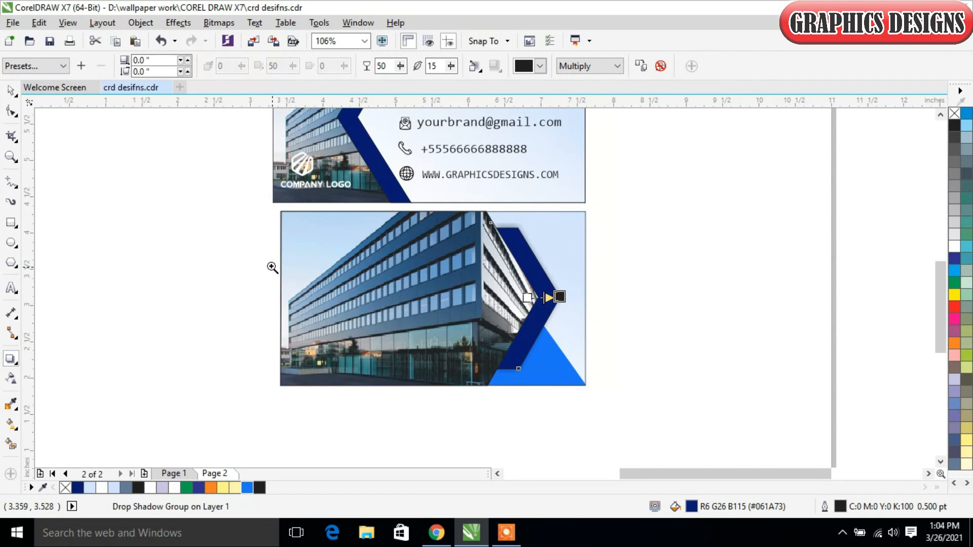
left_click_drag(249, 182, 608, 403)
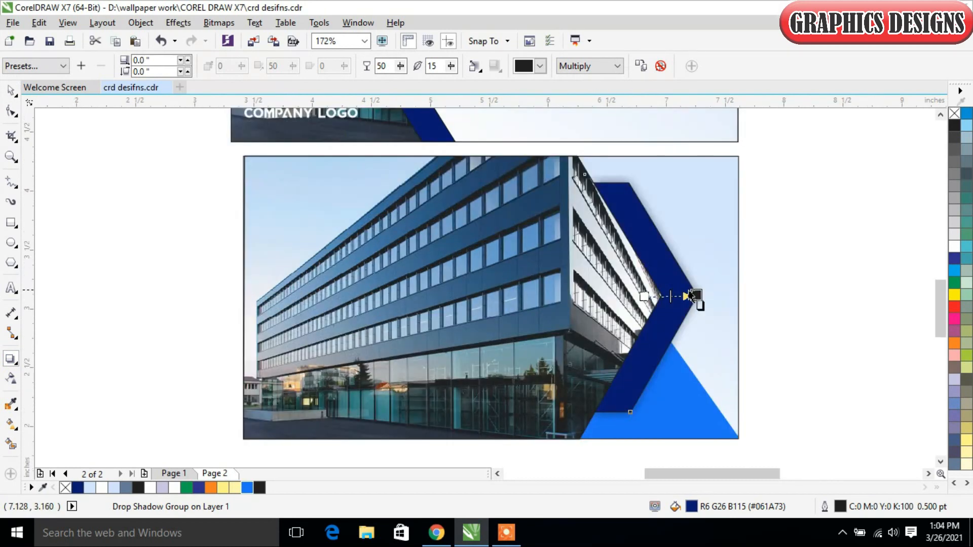
left_click_drag(696, 296, 705, 297)
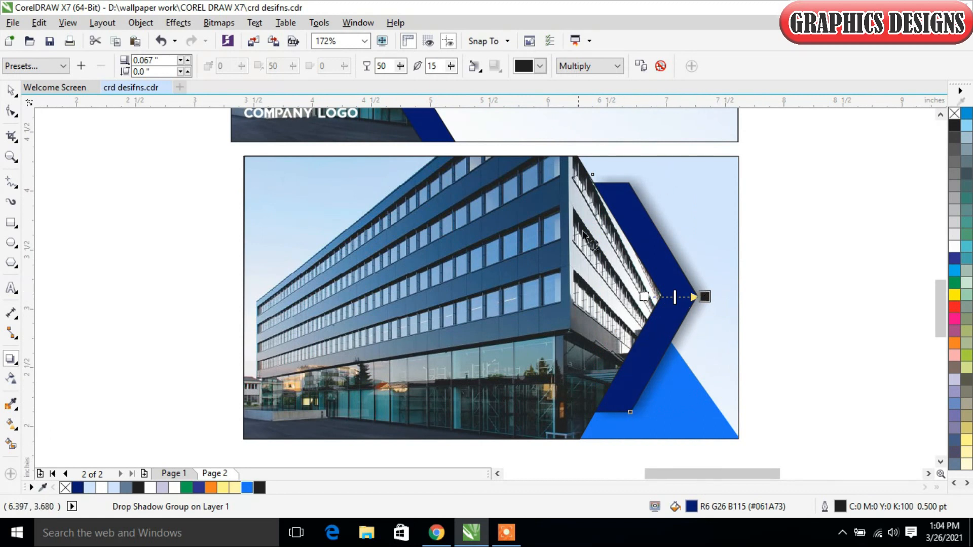
left_click(10, 91)
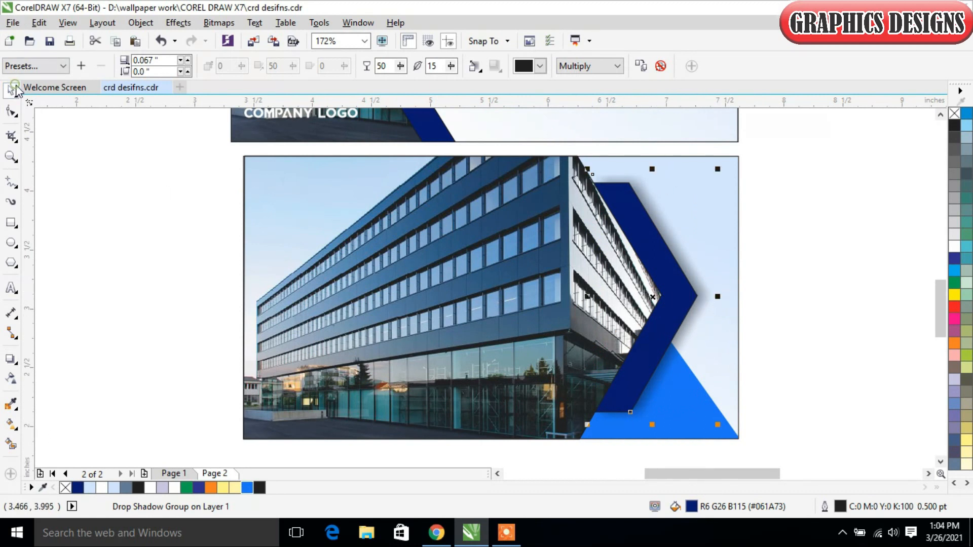
left_click(773, 226)
right_click(706, 208)
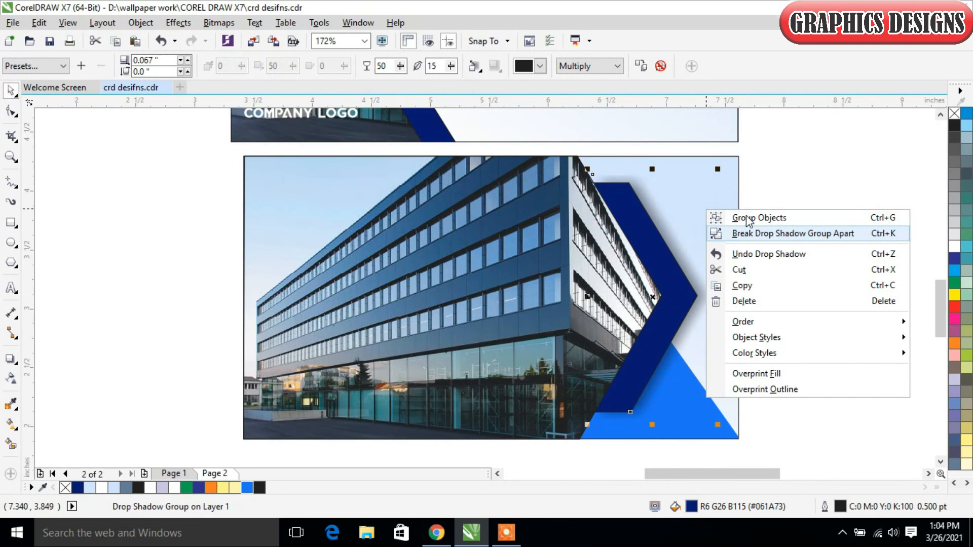
left_click(777, 186)
left_click(805, 222)
right_click(707, 206)
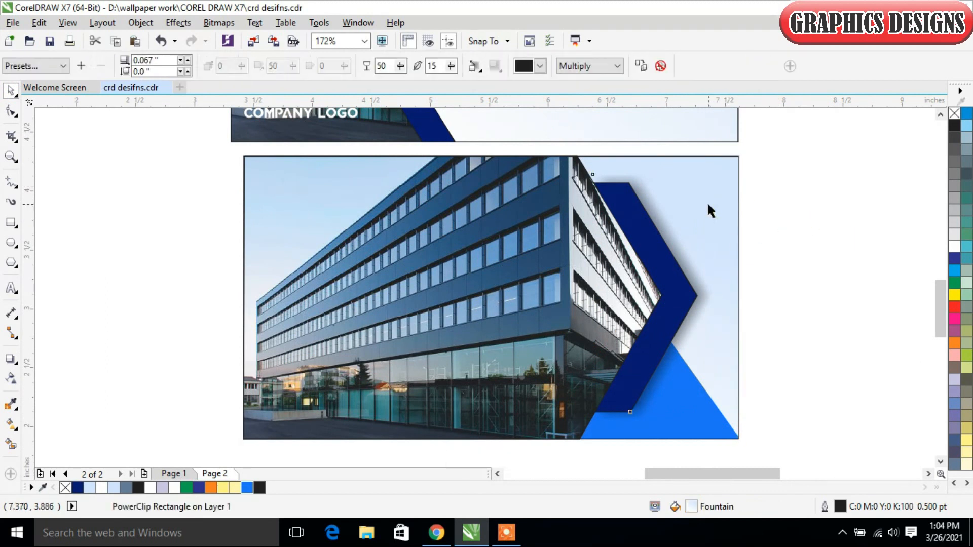
left_click(789, 169)
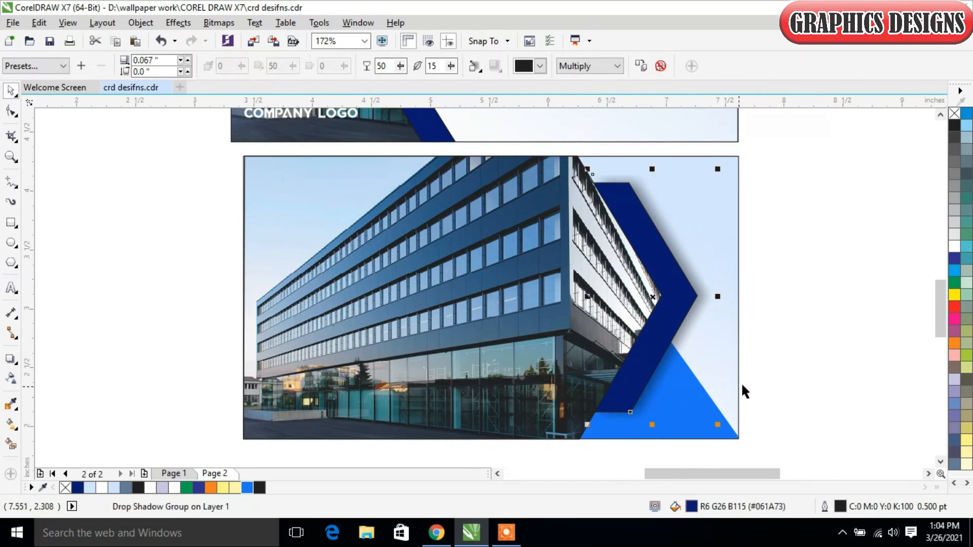
left_click(815, 375)
- Edit the card back's PowerClip contents, giving the blue rotated rectangle a drop shadow cast toward the right, and finish editing
left_click(710, 435)
right_click(709, 435)
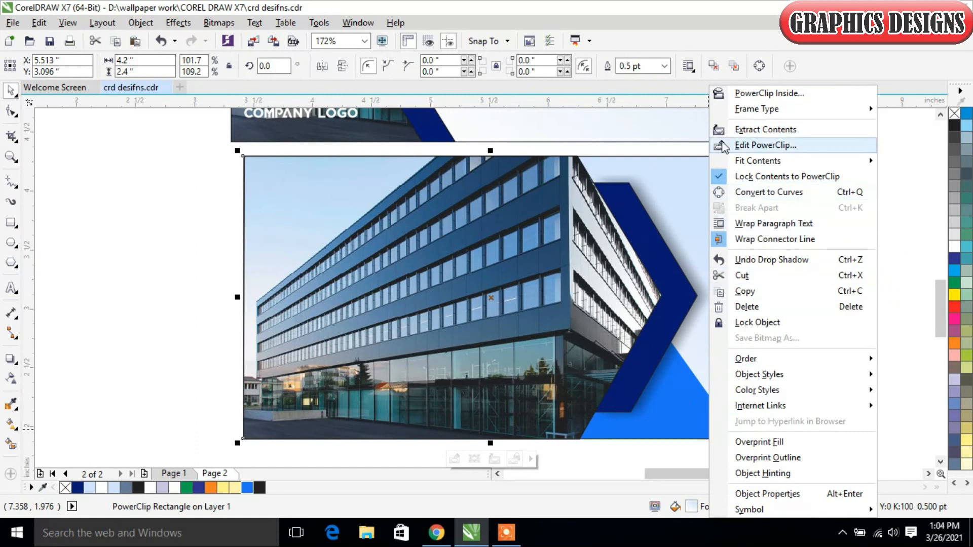
left_click(747, 147)
left_click(665, 366)
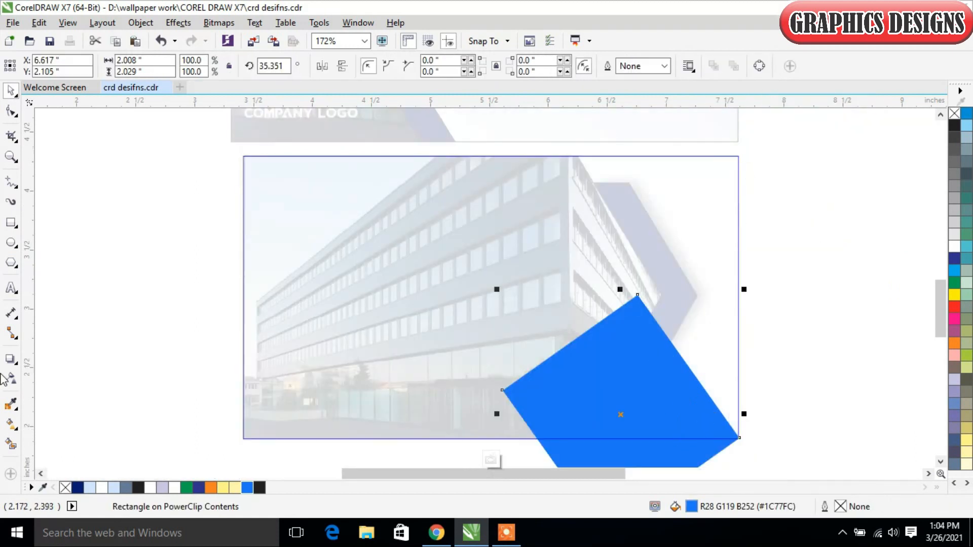
left_click(13, 360)
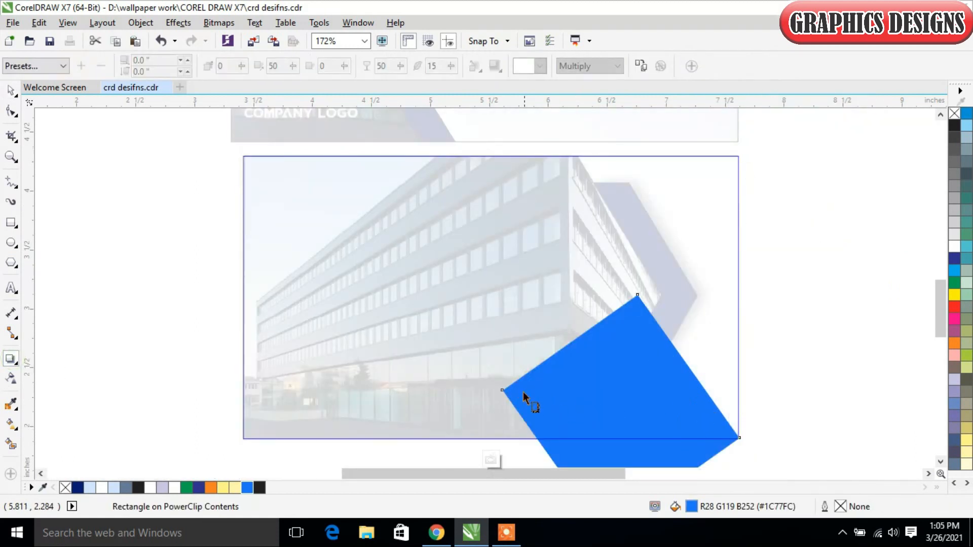
left_click_drag(501, 413, 744, 412)
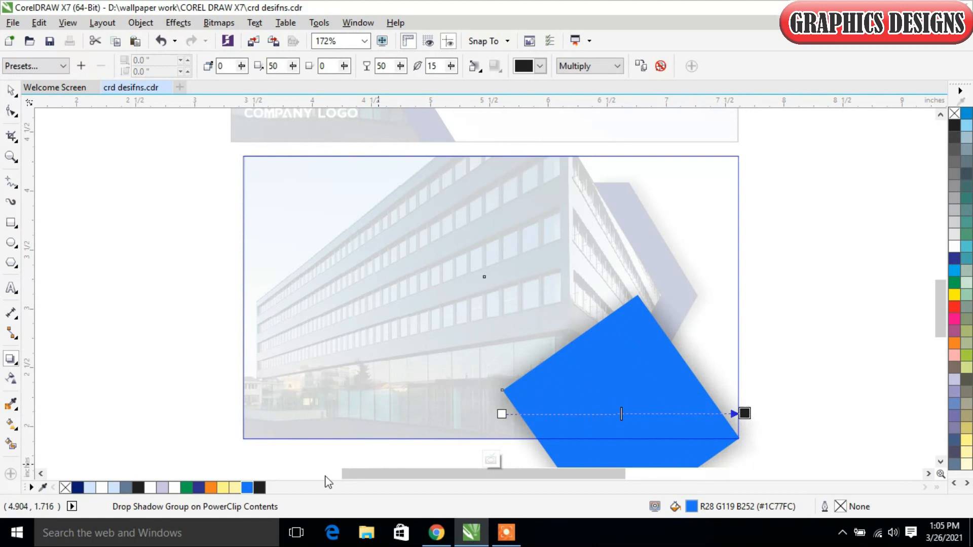
left_click(489, 462)
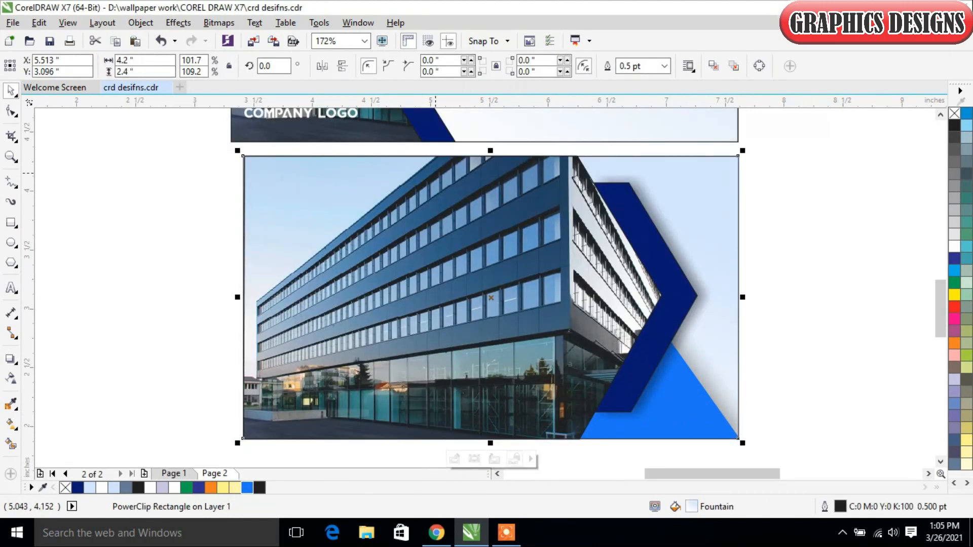
- Add a drop shadow cast toward the right to the navy arrow-and-chevron shape on the front card
scroll(260, 329, "down", 3)
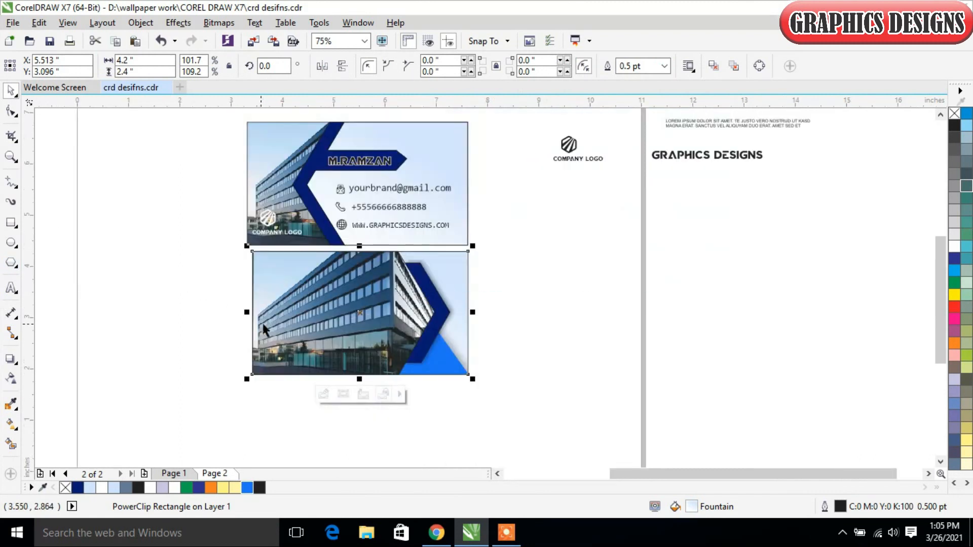
left_click(331, 168)
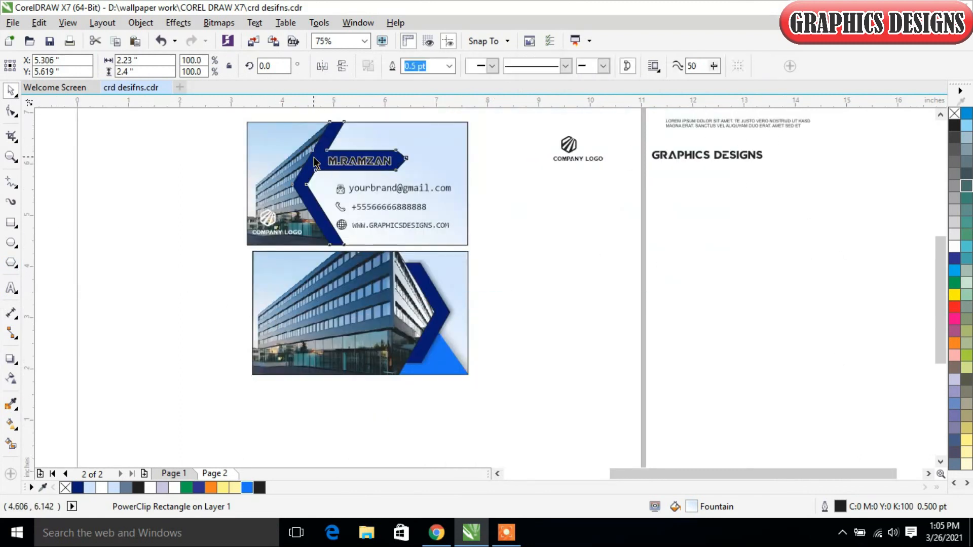
left_click(11, 359)
key("F2")
left_click_drag(227, 108, 468, 251)
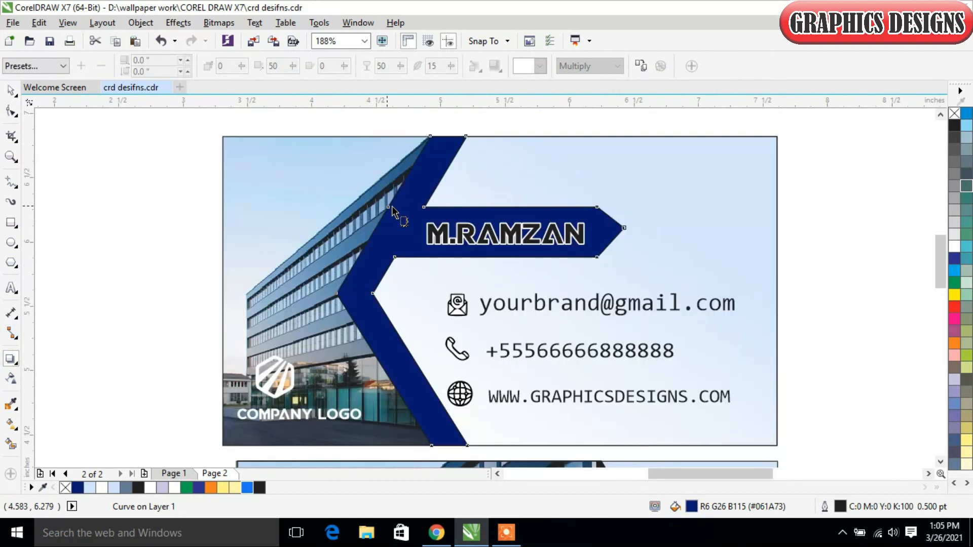
left_click_drag(388, 212, 627, 288)
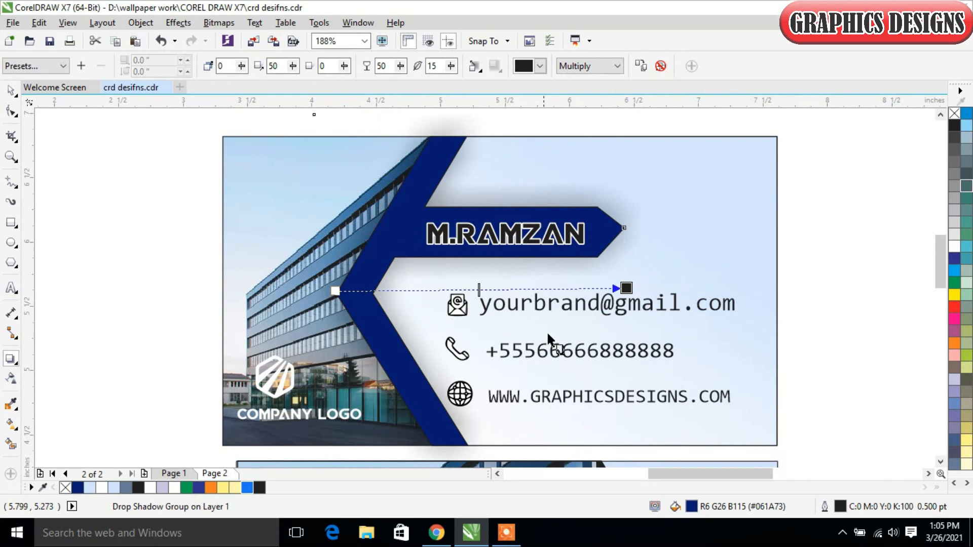
left_click(11, 92)
left_click(877, 351)
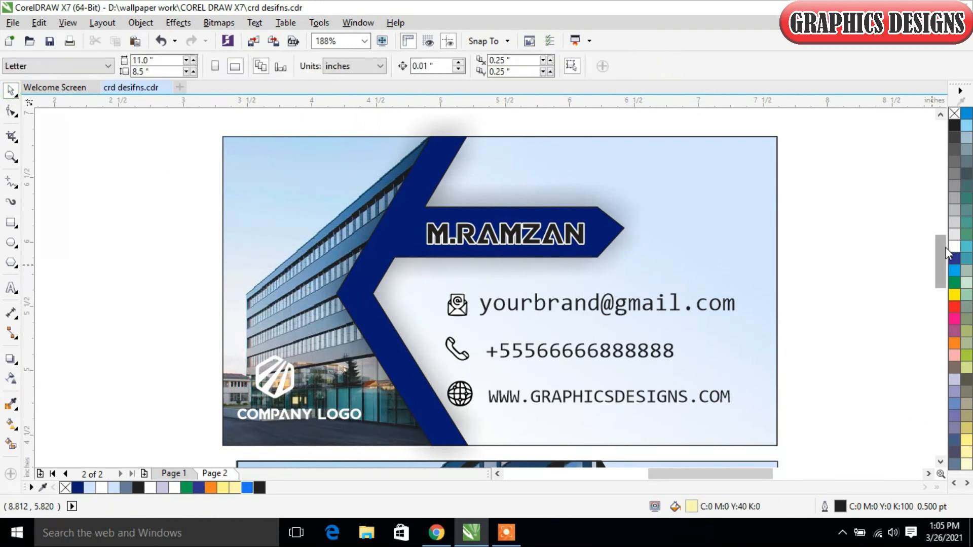
- Move the two-line lorem ipsum text onto the lower part of the back card's building photo and fill it white
left_click_drag(942, 245, 943, 280)
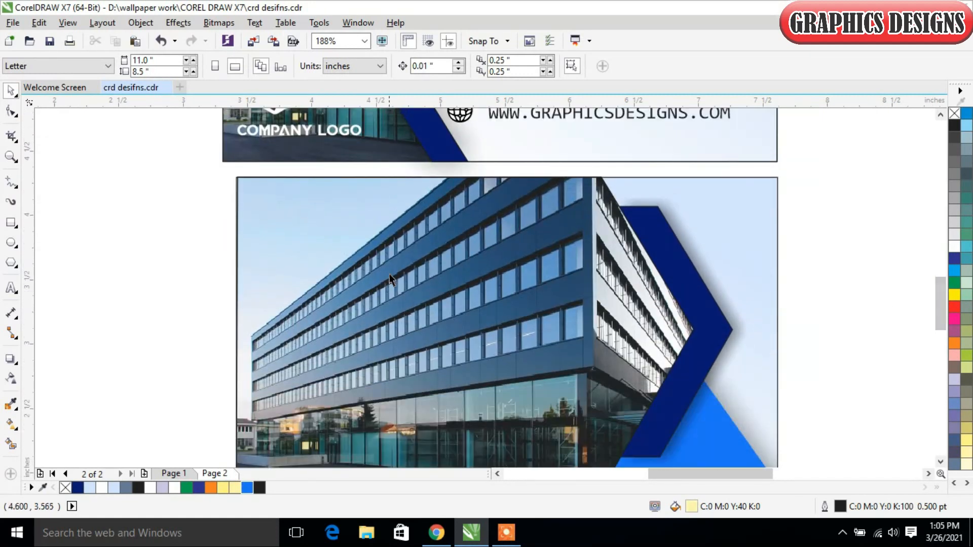
scroll(395, 284, "down", 3)
left_click_drag(938, 312, 935, 276)
left_click_drag(903, 133, 372, 434)
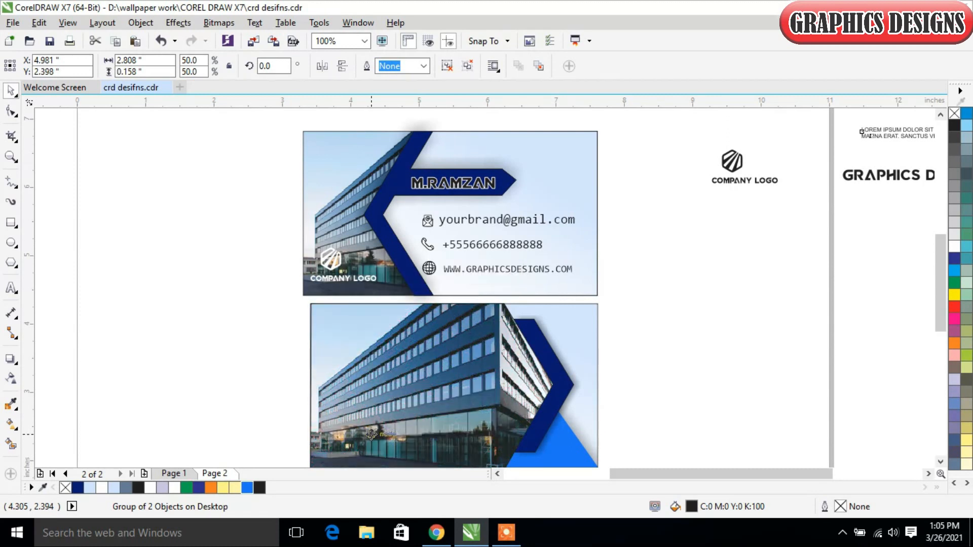
left_click(954, 246)
- Place the GRAPHICS DESIGNS title on the building photo and nudge it down to sit just above the lorem ipsum text
left_click(875, 174)
left_click_drag(889, 172, 369, 411)
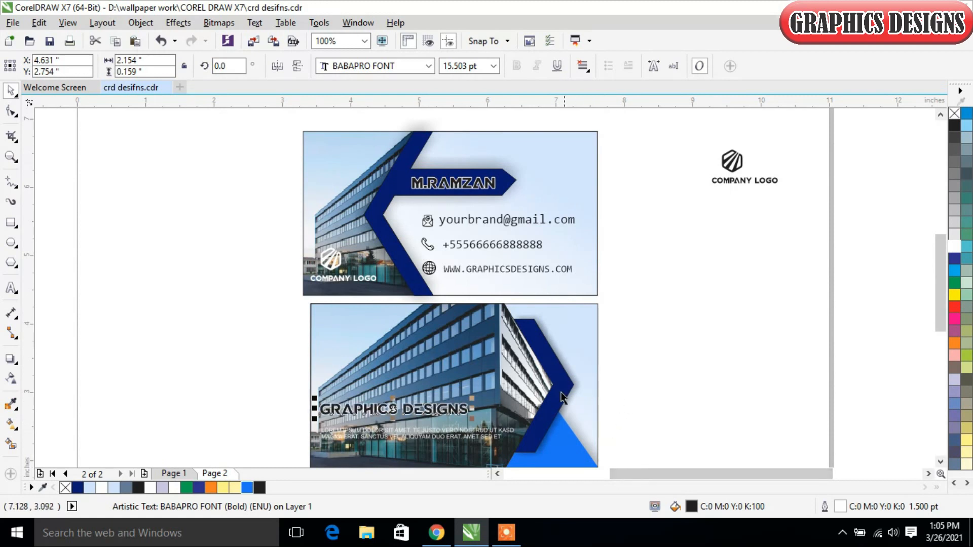
key("Down")
key("Down")
key("Down")
key("Down")
key("Down")
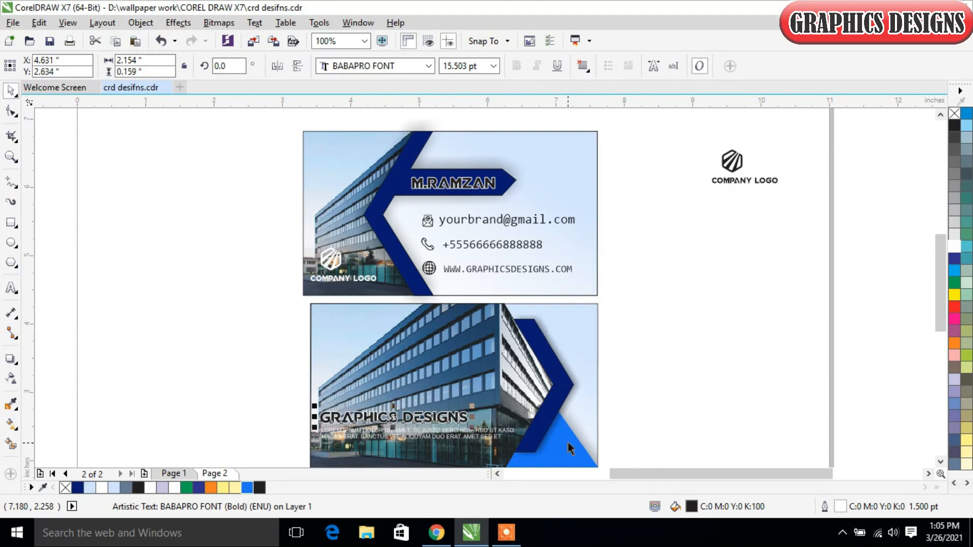
left_click(710, 276)
- Move the company logo into the upper-left corner of the back card's photo and fill it white
left_click(741, 161)
left_click_drag(741, 161, 350, 325)
left_click(955, 247)
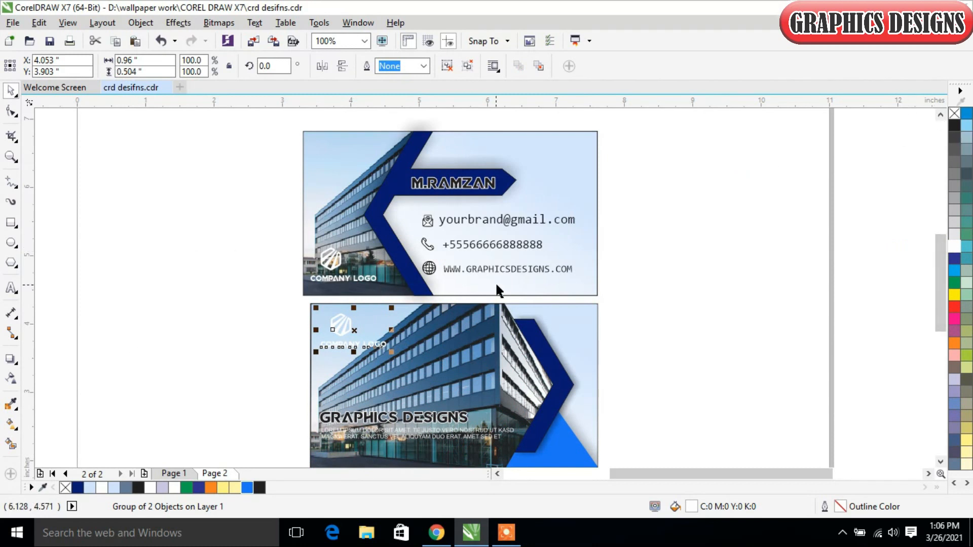
- Remove the outline from the light blue gradient panel on the front card
scroll(494, 282, "down", 2)
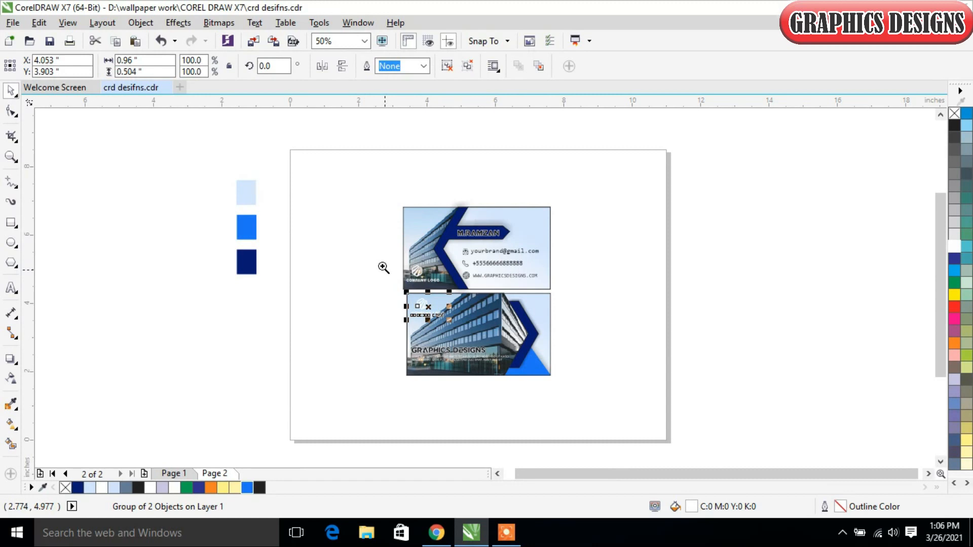
left_click_drag(369, 189, 601, 394)
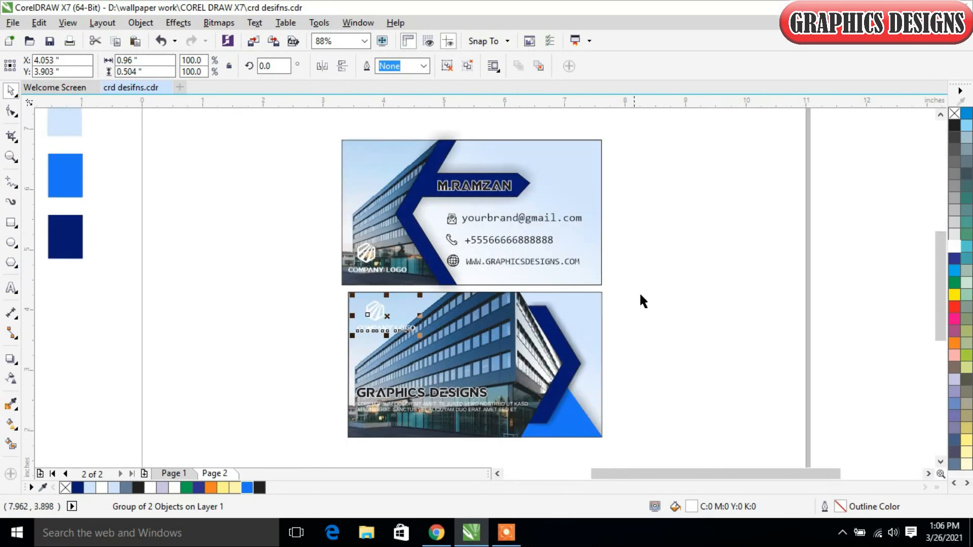
left_click(631, 274)
left_click(569, 180)
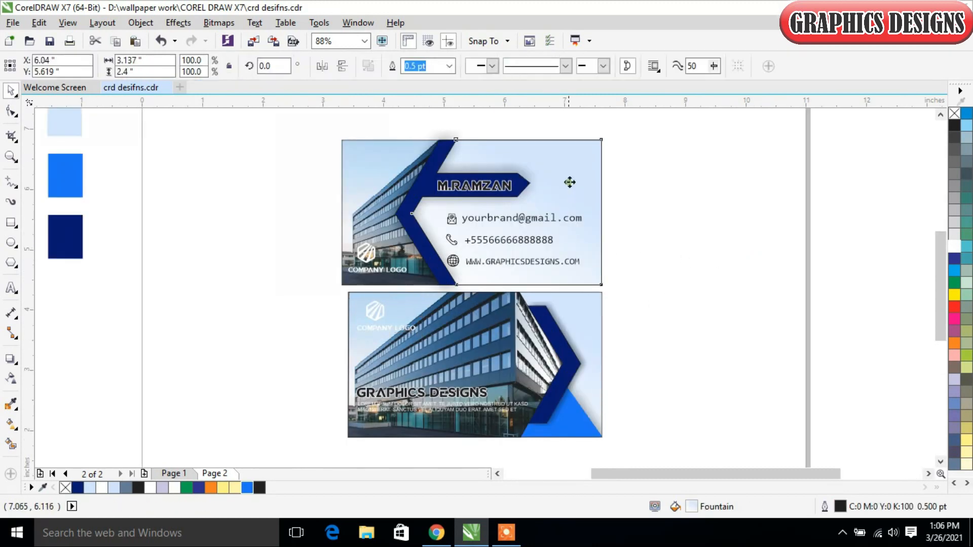
right_click(957, 117)
- Remove the outline from the navy chevron with the drop shadow on the back card
left_click(580, 318)
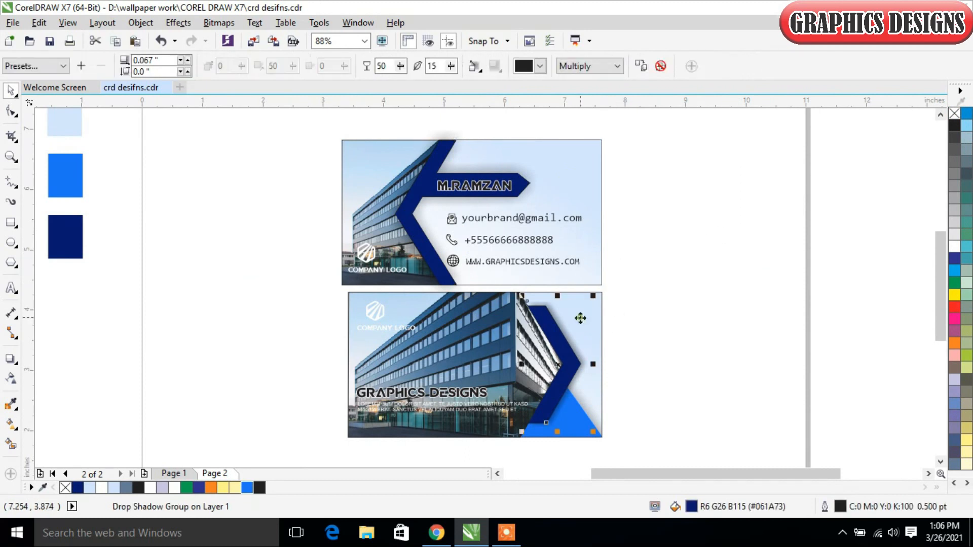
right_click(955, 113)
left_click(757, 326)
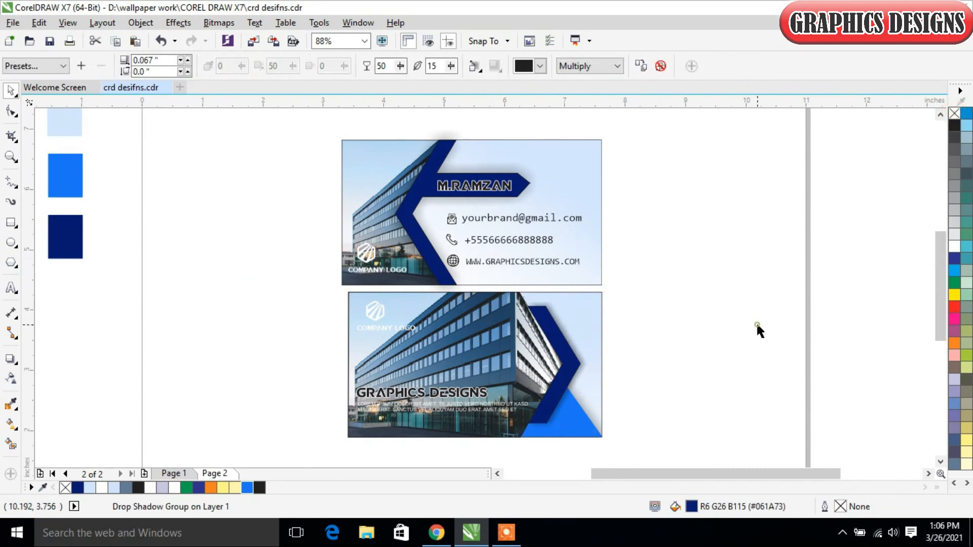
- Try removing the outlines from all objects of the back card at once, and undo the removal
left_click_drag(630, 287, 331, 447)
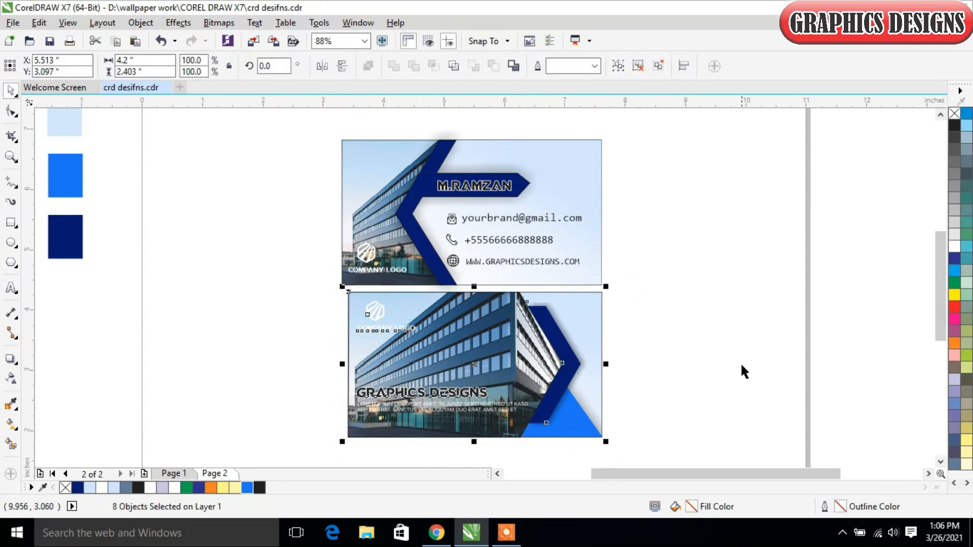
left_click(841, 334)
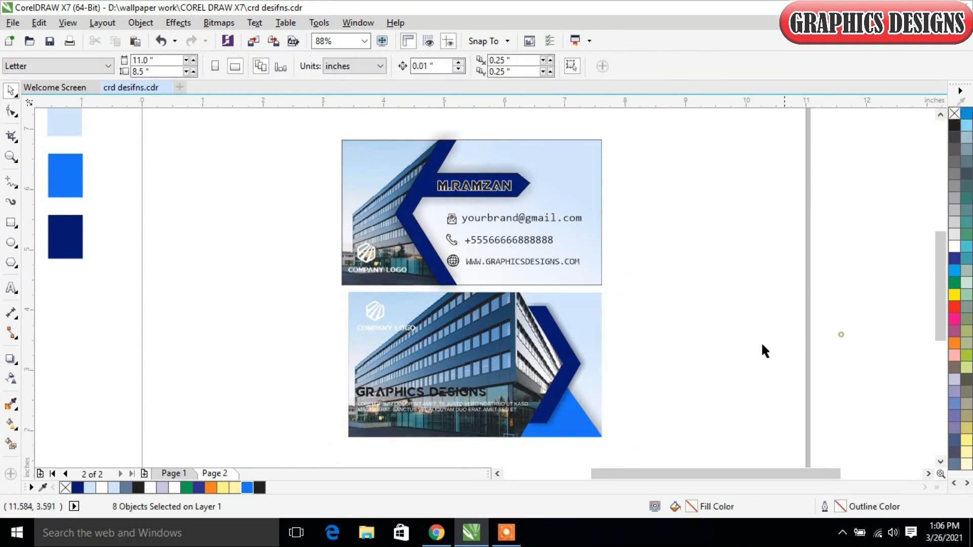
key("Tab")
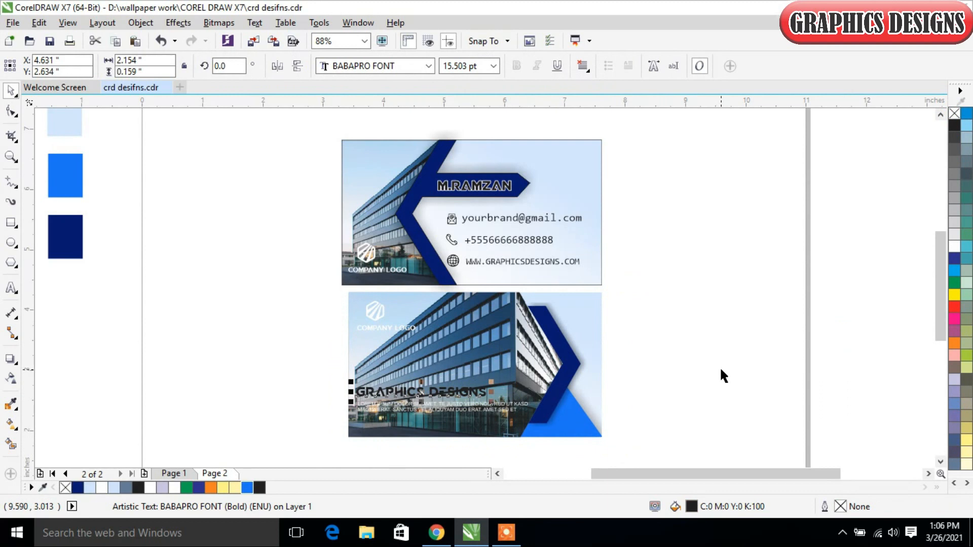
key("ctrl+z")
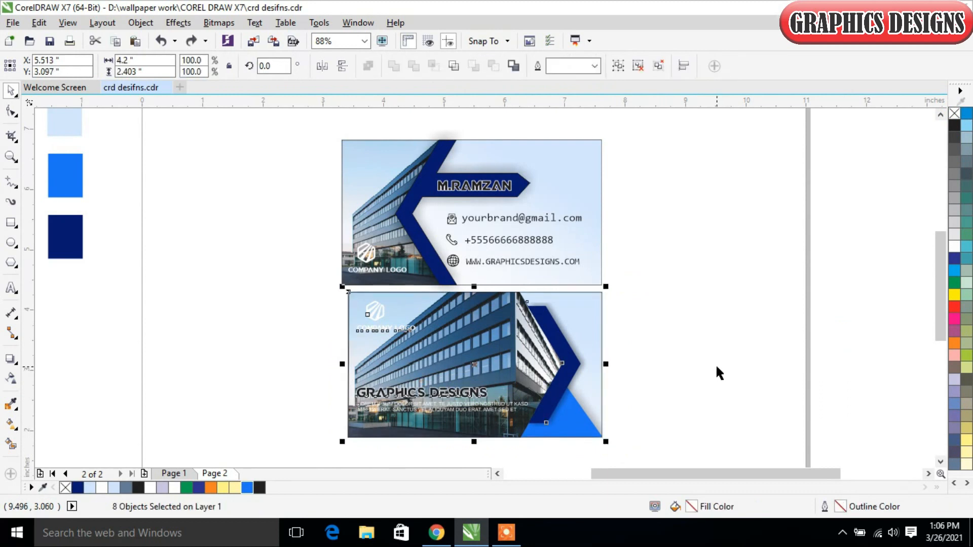
left_click(716, 364)
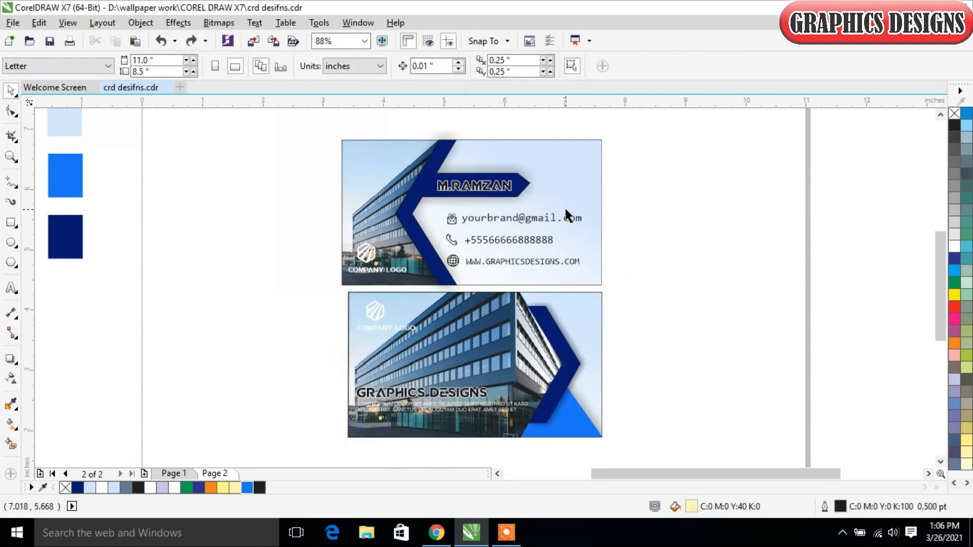